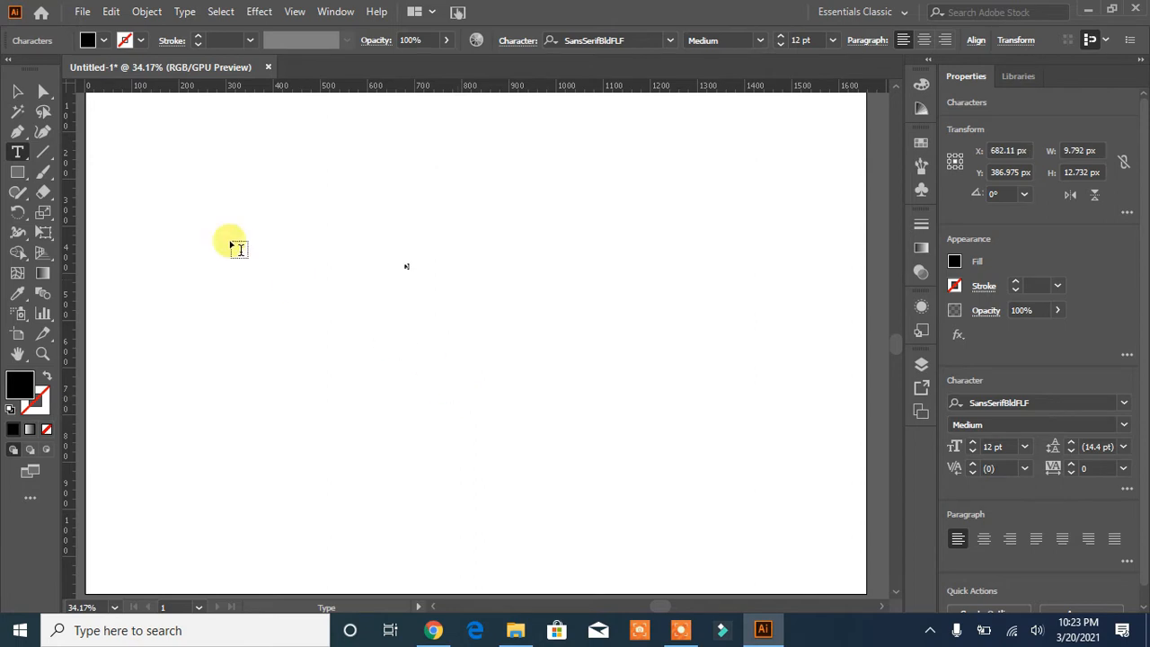
Step: Enlarge the letter N to about 535 pt near the middle of the artboard and convert it to outlines
{"action": "left_click", "coordinate": [17, 91]}
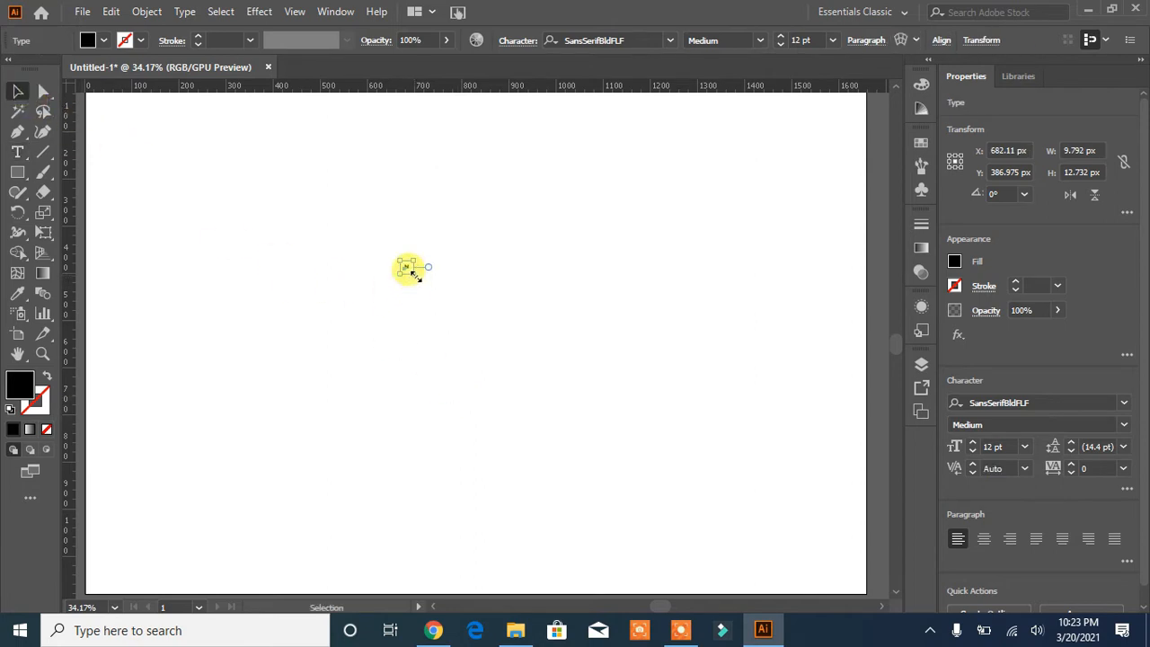
{"action": "left_click_drag", "start_coordinate": [414, 274], "coordinate": [608, 527]}
{"action": "left_click_drag", "start_coordinate": [570, 449], "coordinate": [556, 415]}
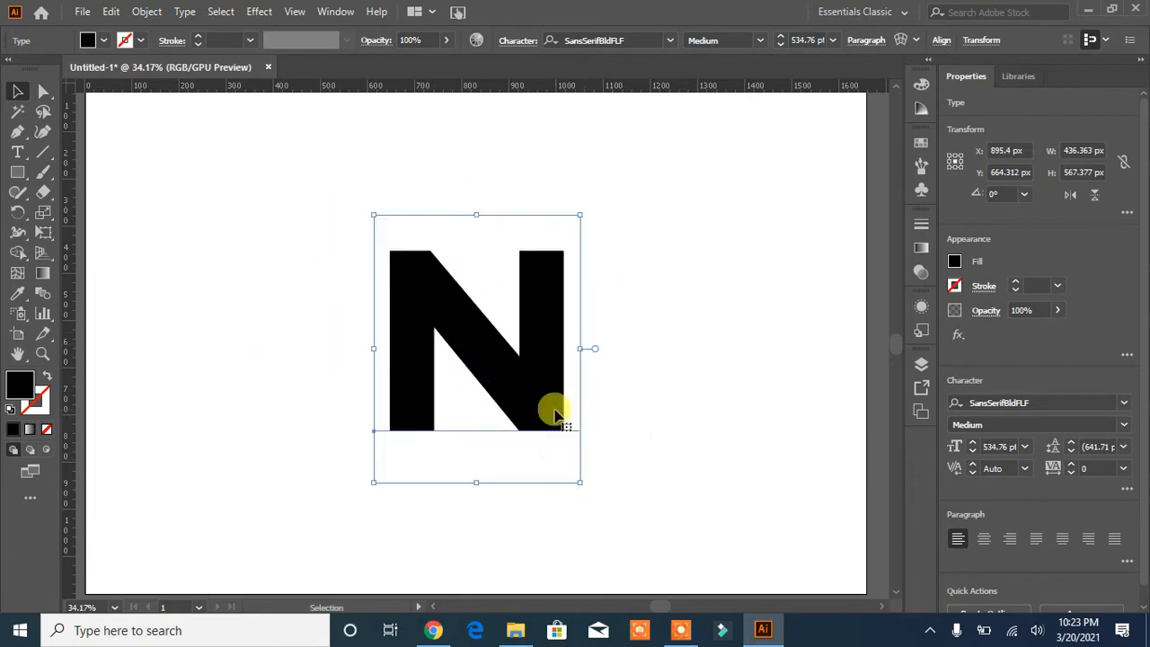
{"action": "right_click", "coordinate": [501, 360]}
{"action": "left_click", "coordinate": [562, 122]}
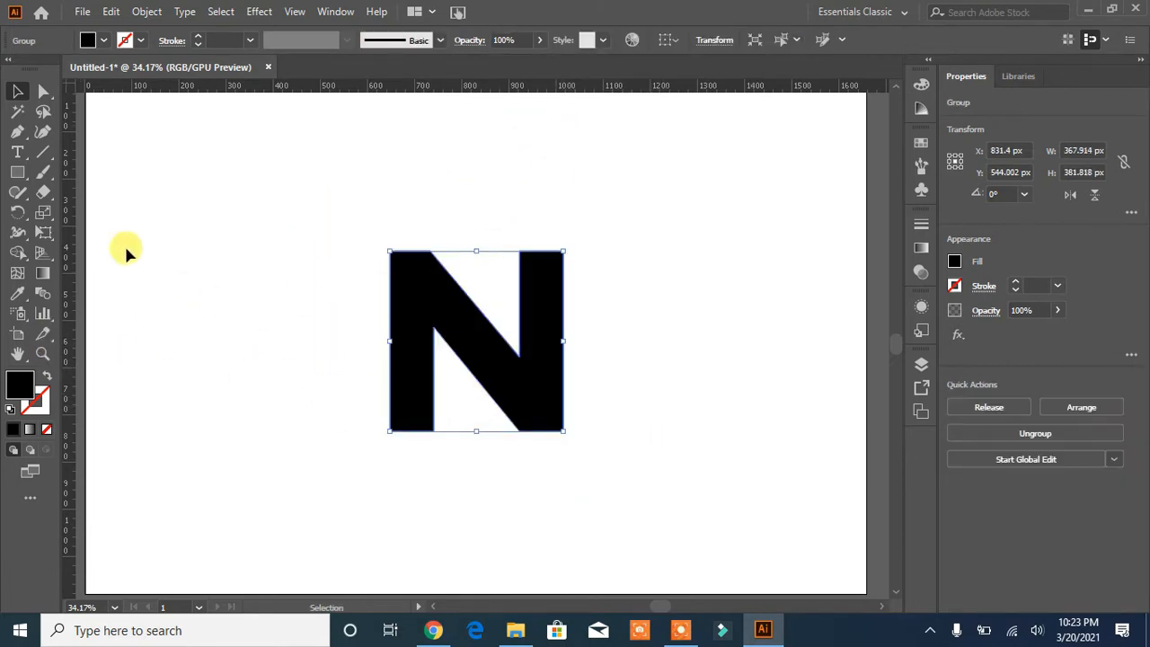
Step: Swap the N's fill and stroke so only a black outline remains, and set its stroke weight to 28 pt
{"action": "left_click", "coordinate": [47, 374]}
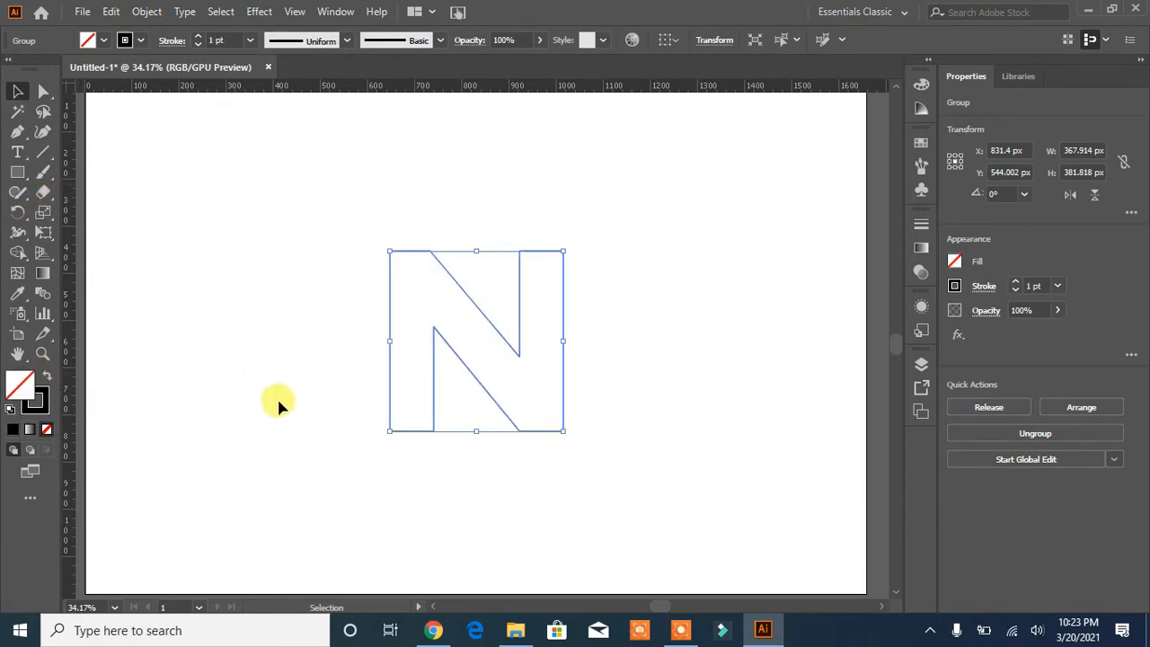
{"action": "left_click", "coordinate": [198, 36]}
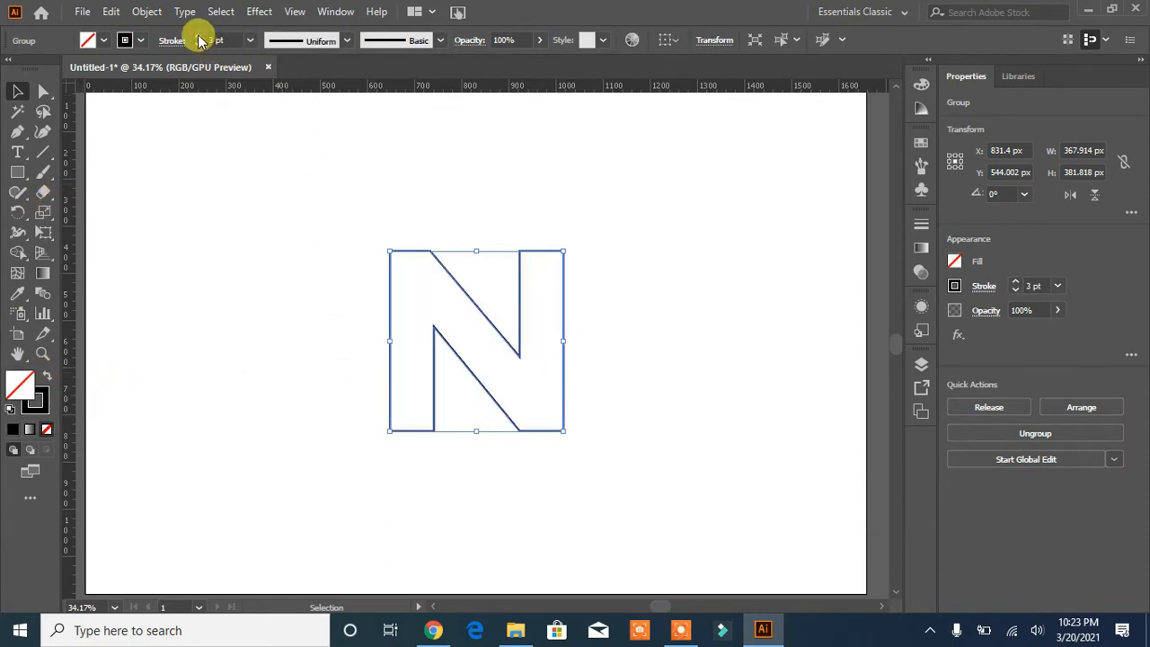
{"action": "left_click", "coordinate": [198, 36]}
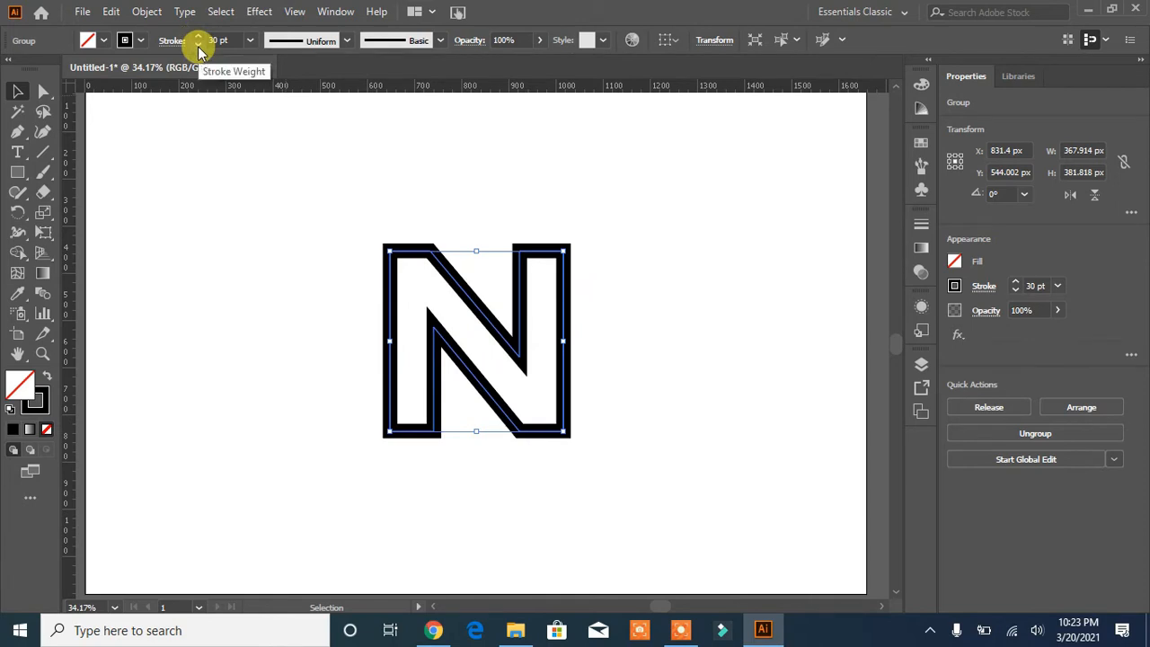
{"action": "left_click", "coordinate": [199, 45]}
{"action": "left_click", "coordinate": [199, 45]}
{"action": "left_click", "coordinate": [311, 345]}
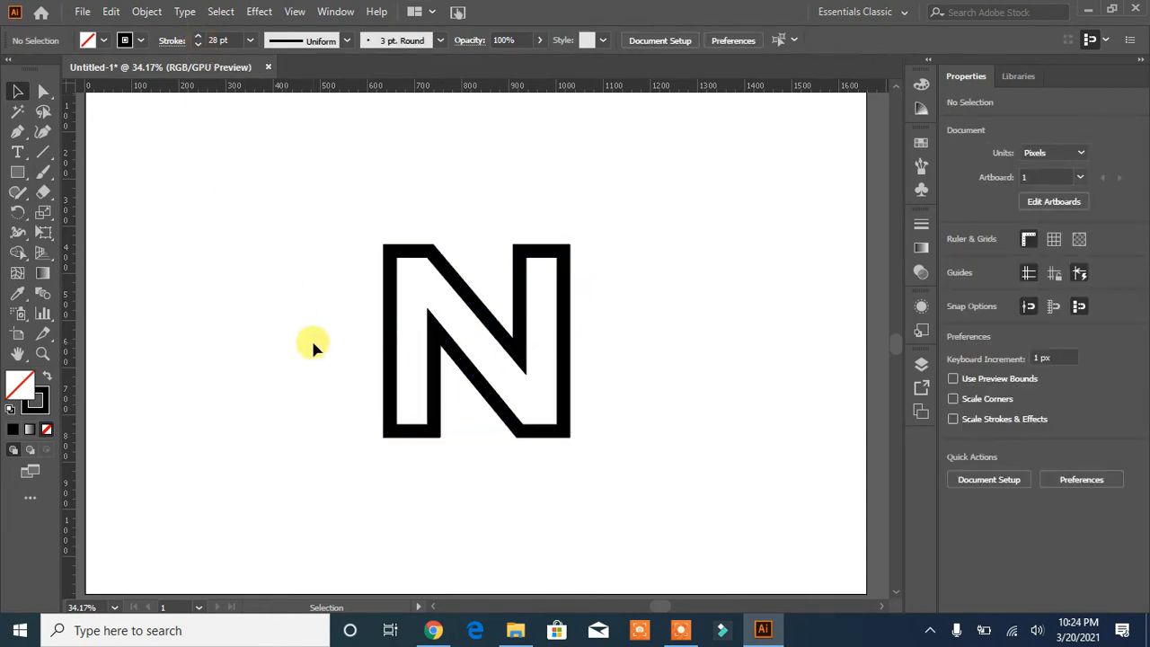
Step: Expand the outlined N's fill and stroke into shapes
{"action": "left_click", "coordinate": [404, 435]}
{"action": "left_click", "coordinate": [146, 11]}
{"action": "left_click", "coordinate": [202, 207]}
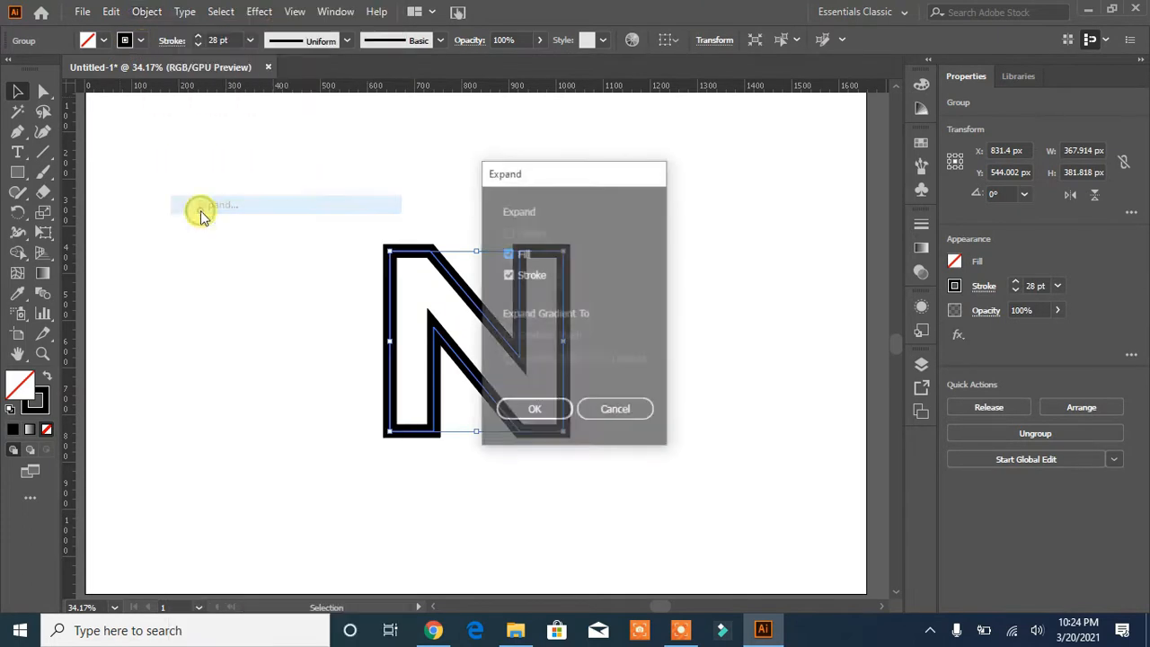
{"action": "left_click", "coordinate": [538, 411]}
{"action": "left_click", "coordinate": [651, 482]}
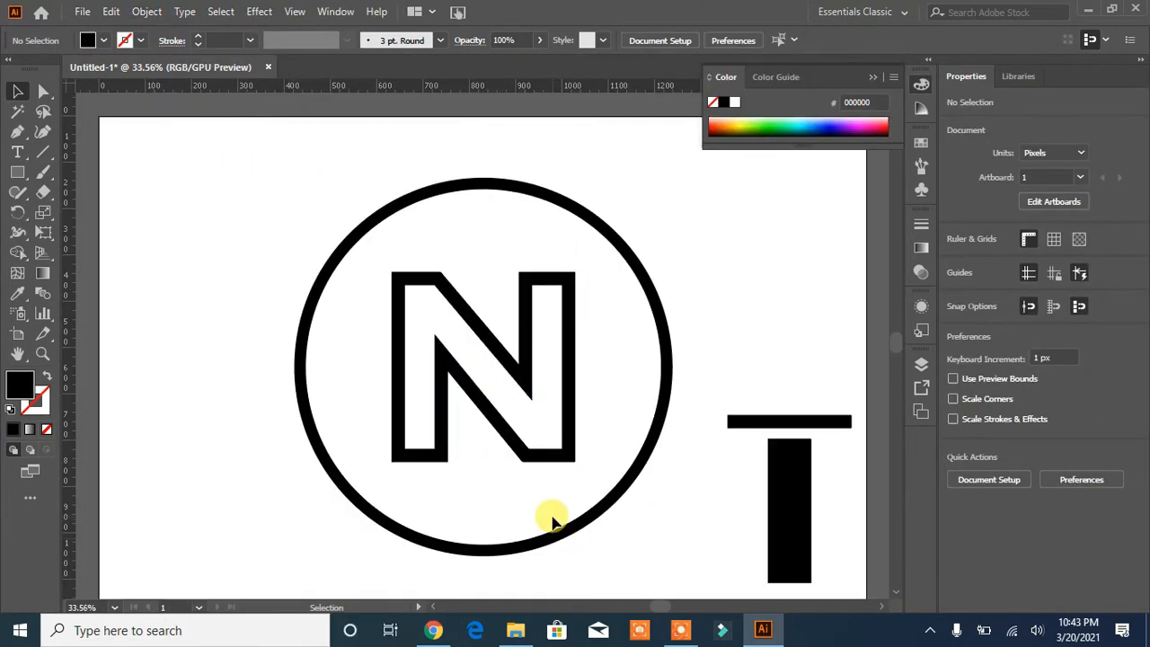
Step: Draw a black rectangle about 65 by 239 px from inside the N's upper right stem up across the circle
{"action": "key", "text": "ctrl+plus"}
{"action": "key", "text": "ctrl+plus"}
{"action": "left_click", "coordinate": [17, 171]}
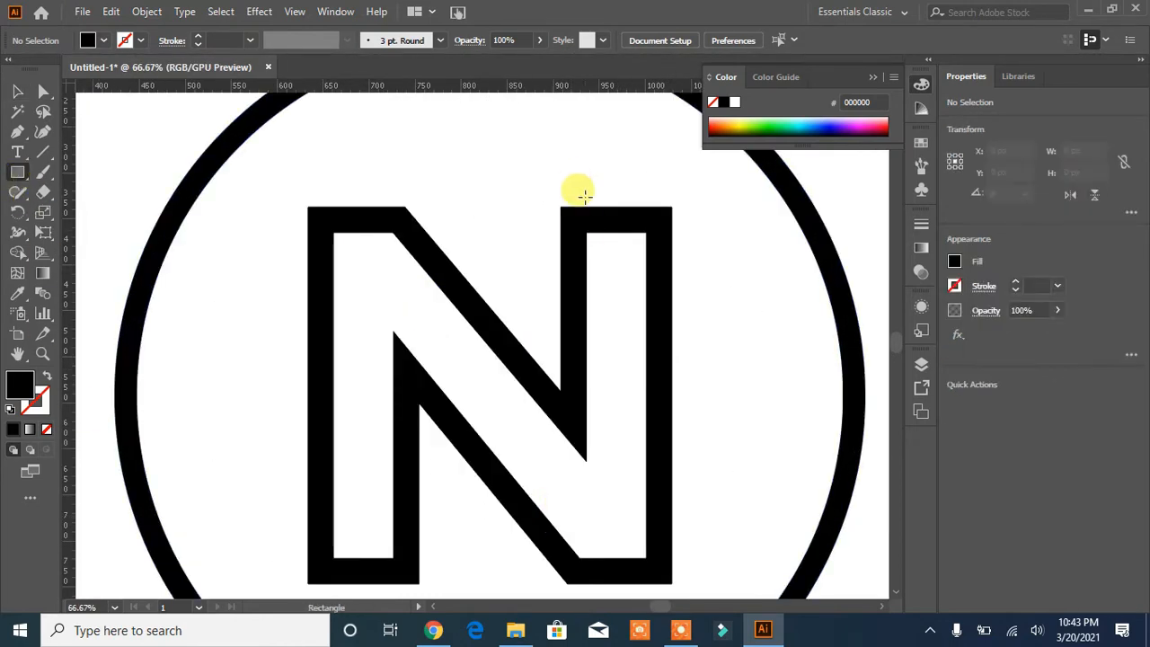
{"action": "left_click_drag", "start_coordinate": [586, 253], "coordinate": [645, 164]}
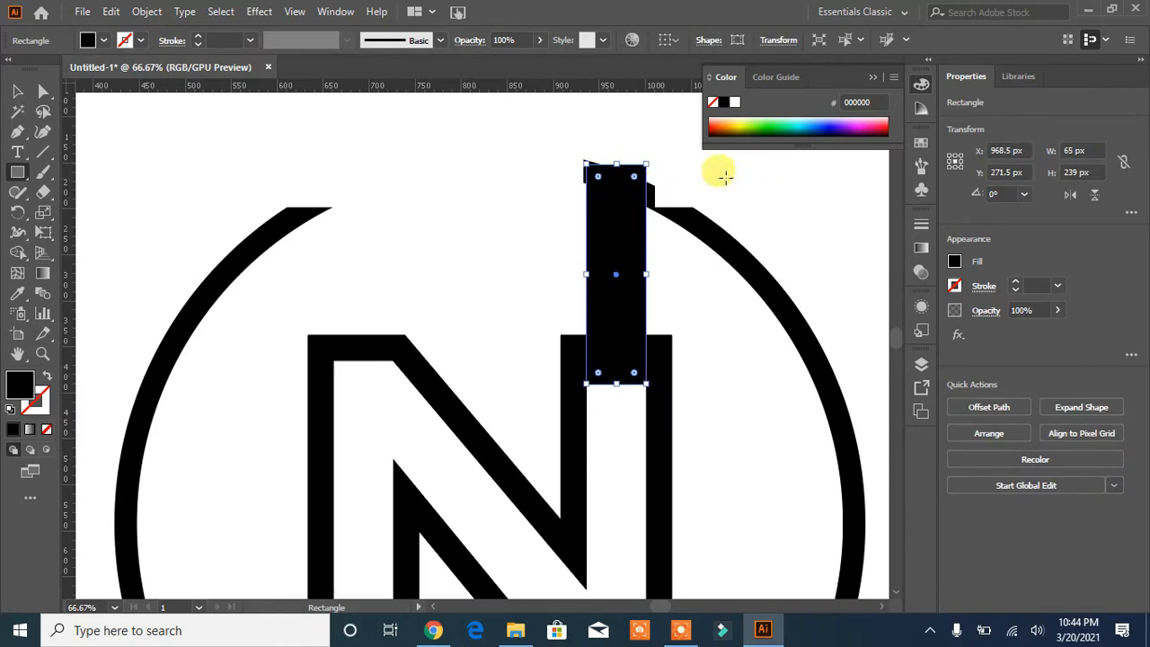
Step: Extend the rectangle upward past the circle to about 281 px tall and give it a white fill
{"action": "left_click", "coordinate": [18, 90]}
{"action": "left_click", "coordinate": [341, 192]}
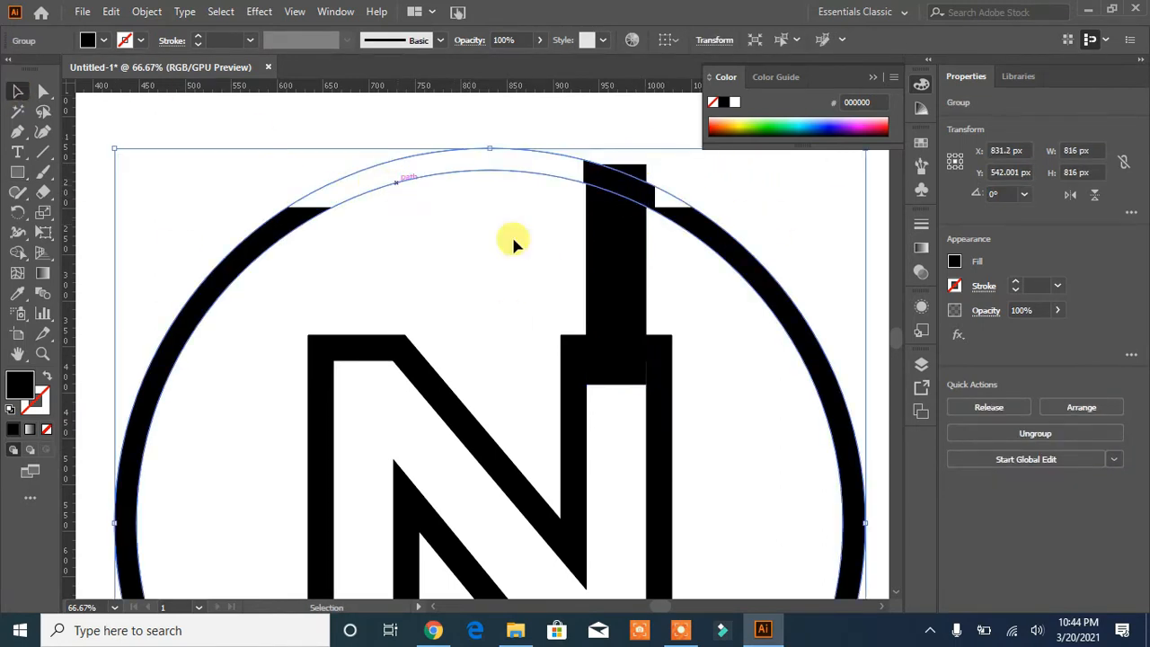
{"action": "key", "text": "ctrl+0"}
{"action": "left_click_drag", "start_coordinate": [549, 194], "coordinate": [544, 166]}
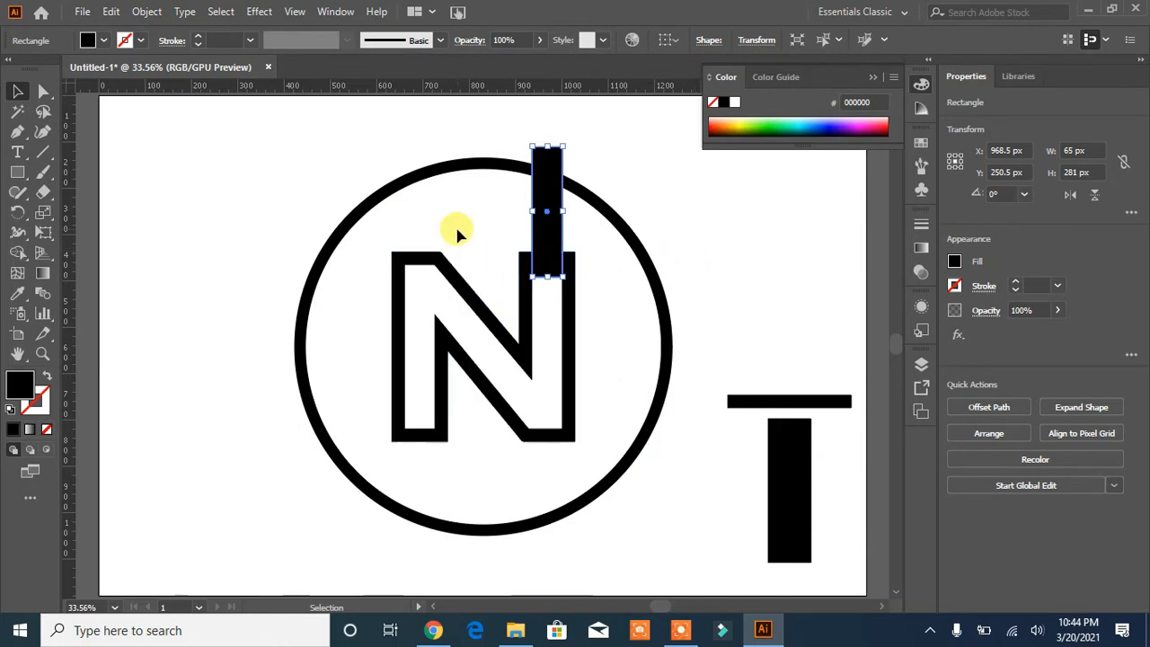
{"action": "left_click", "coordinate": [103, 40]}
{"action": "left_click", "coordinate": [34, 79]}
{"action": "left_click", "coordinate": [689, 233]}
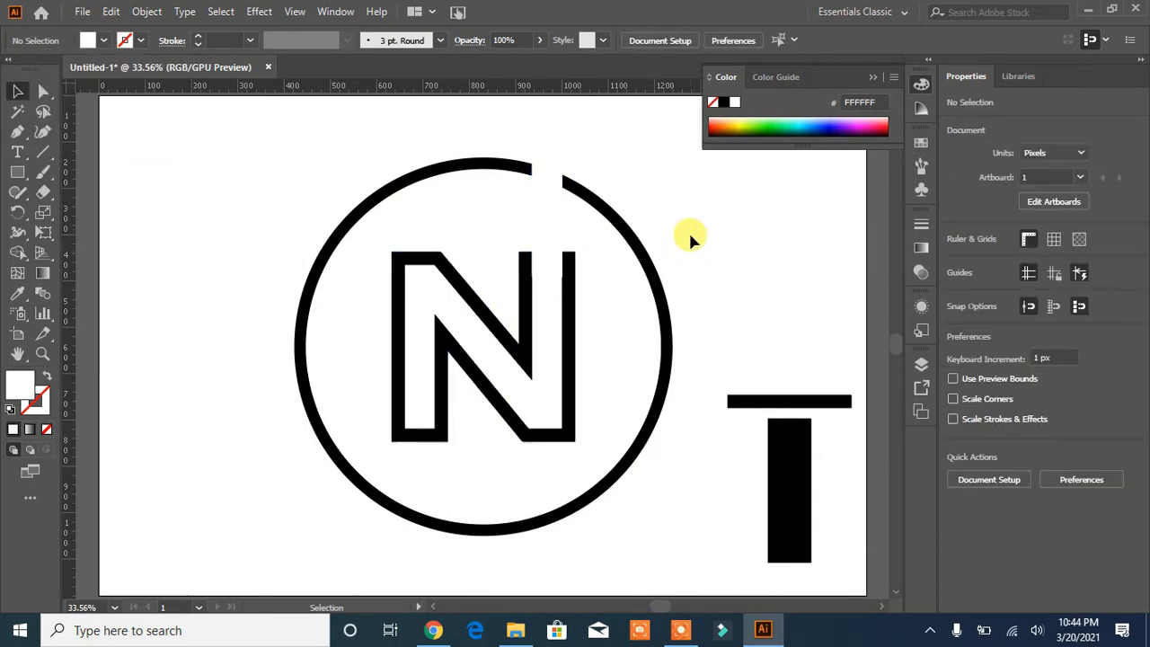
Step: Widen the white rectangle on both sides to about 67 px so it spans the opening of the N's upper right stem
{"action": "left_click", "coordinate": [558, 220]}
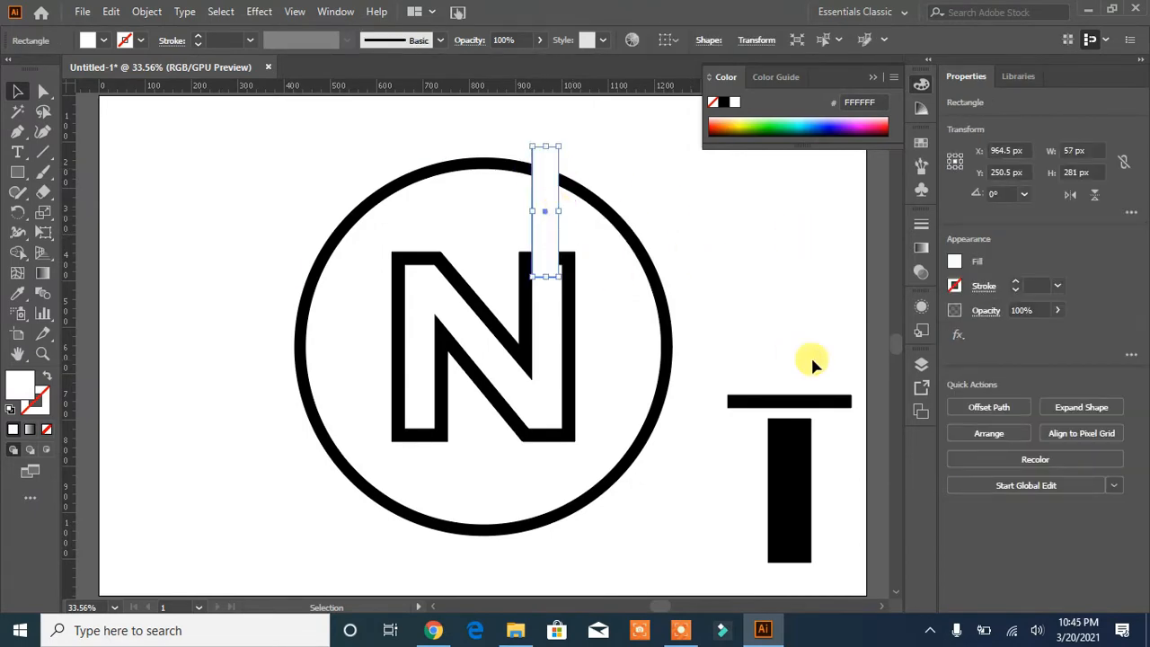
{"action": "key", "text": "ctrl+plus"}
{"action": "key", "text": "ctrl+plus"}
{"action": "key", "text": "ctrl+plus"}
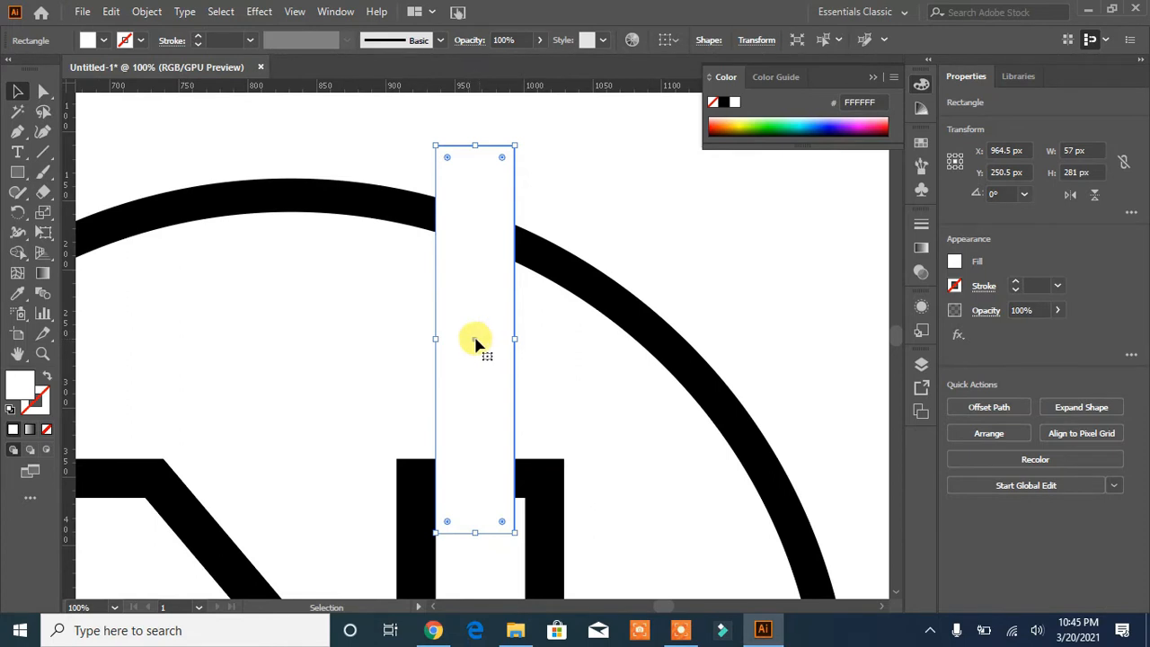
{"action": "left_click_drag", "start_coordinate": [515, 339], "coordinate": [526, 339]}
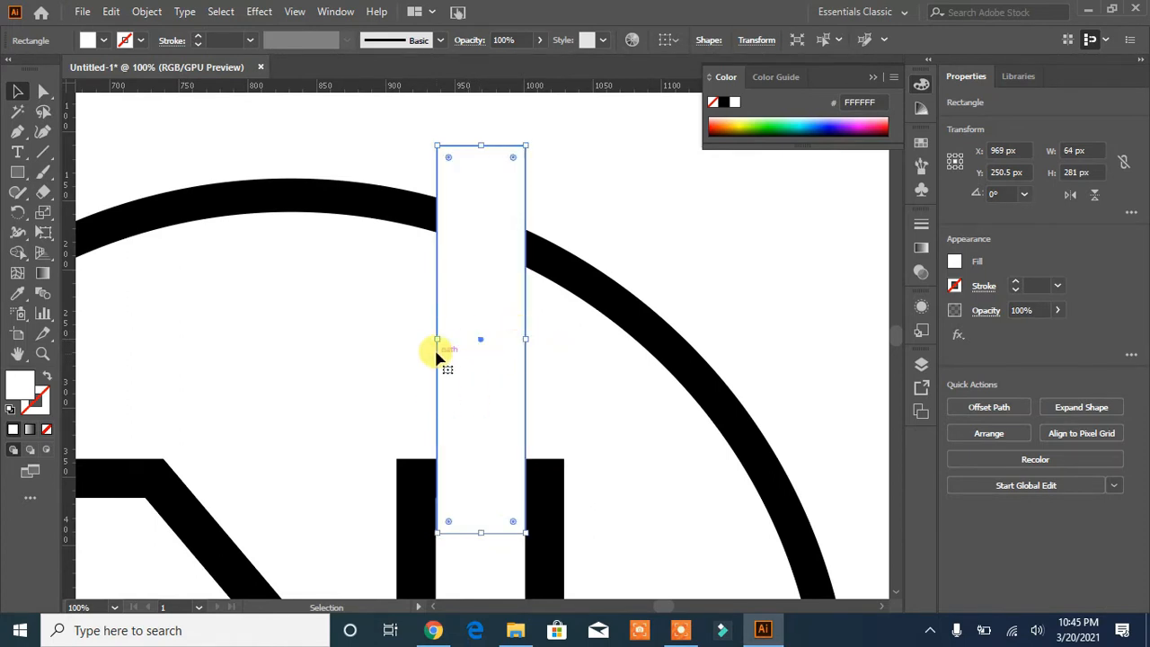
{"action": "left_click_drag", "start_coordinate": [436, 339], "coordinate": [431, 333]}
{"action": "key", "text": "ctrl+plus"}
{"action": "left_click_drag", "start_coordinate": [503, 425], "coordinate": [470, 270]}
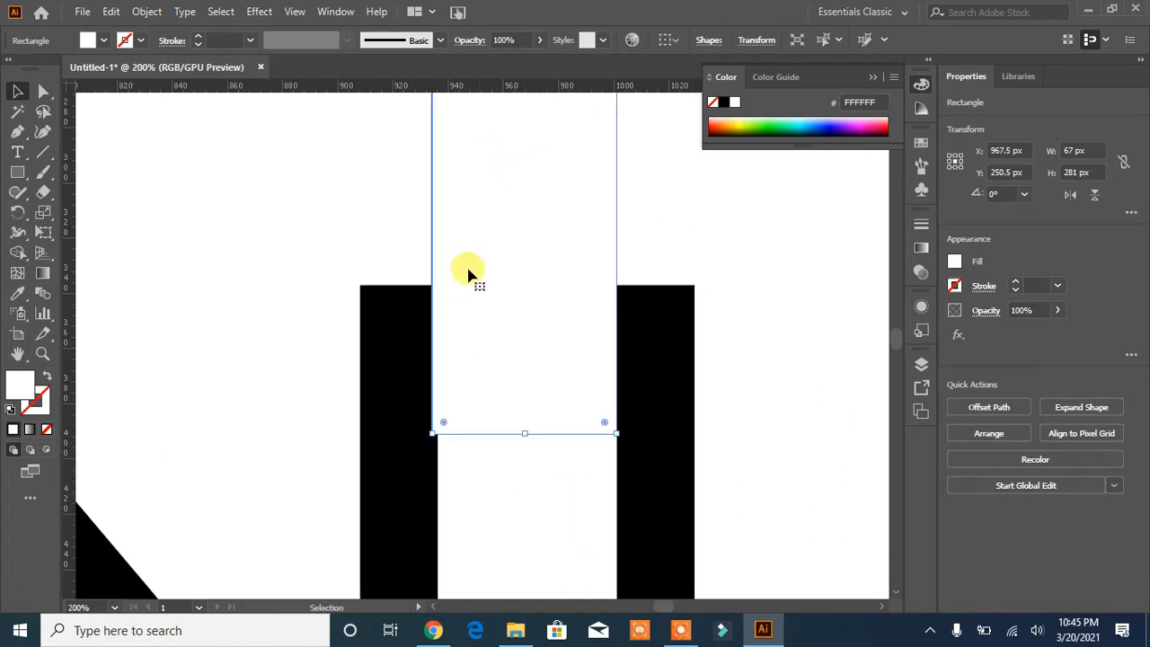
{"action": "left_click_drag", "start_coordinate": [431, 174], "coordinate": [375, 112]}
{"action": "key", "text": "ctrl+z"}
{"action": "key", "text": "ctrl+z"}
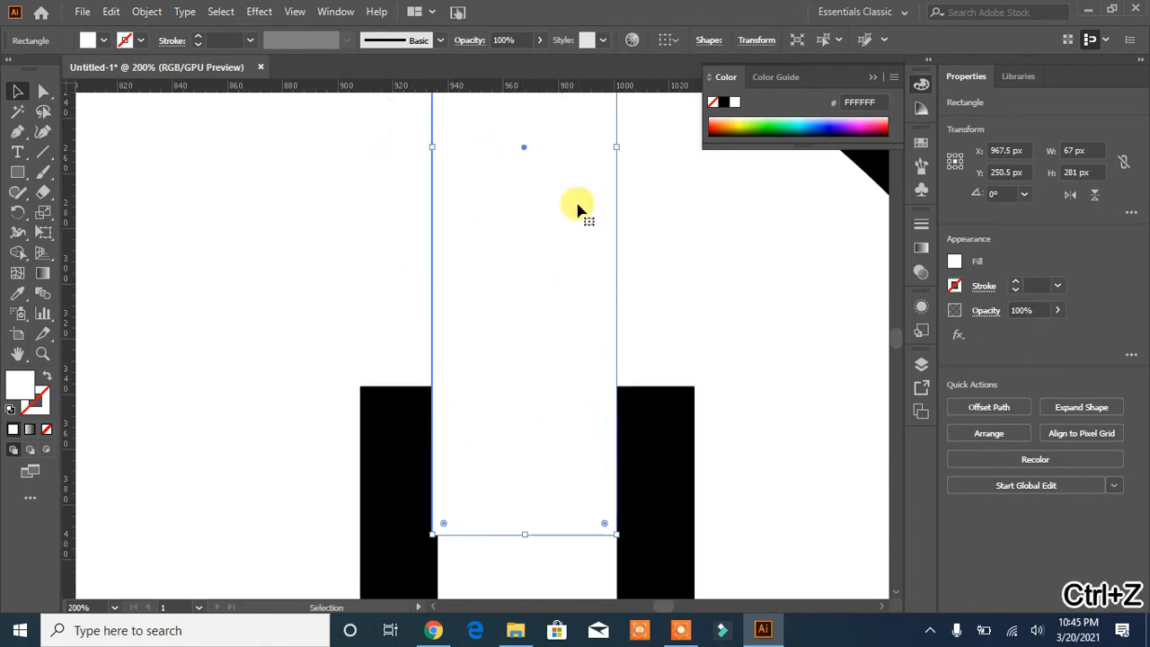
Step: Select the circle, N and white rectangle, and merge all areas under the rectangle into one shape with Shape Builder
{"action": "left_click", "coordinate": [692, 275]}
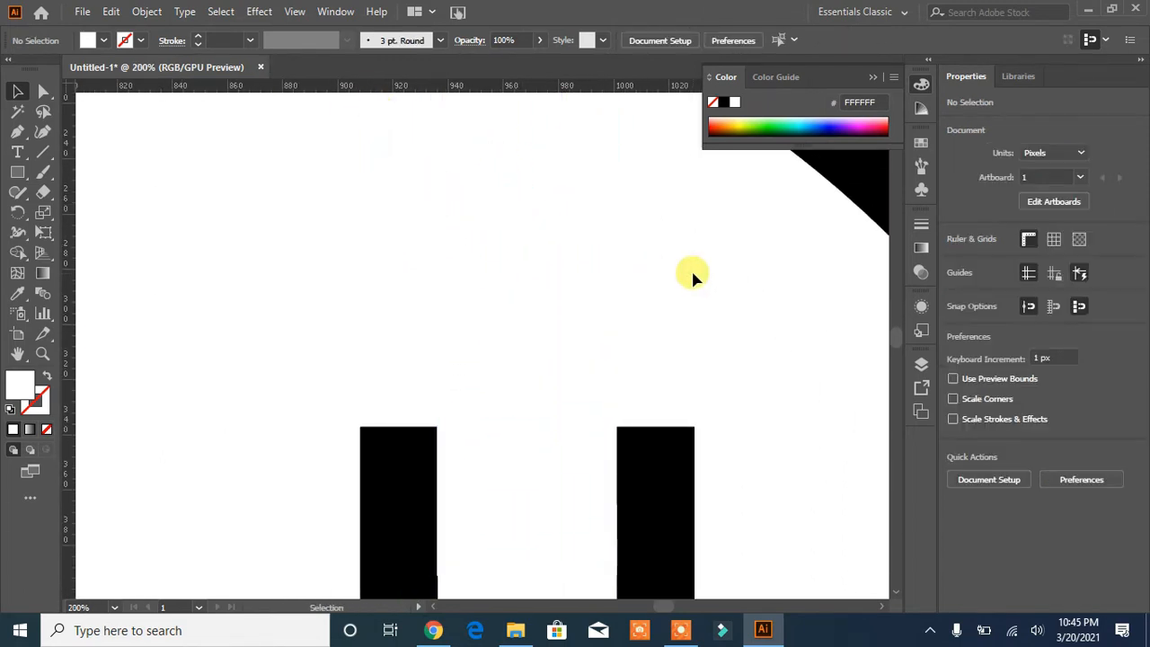
{"action": "key", "text": "ctrl+0"}
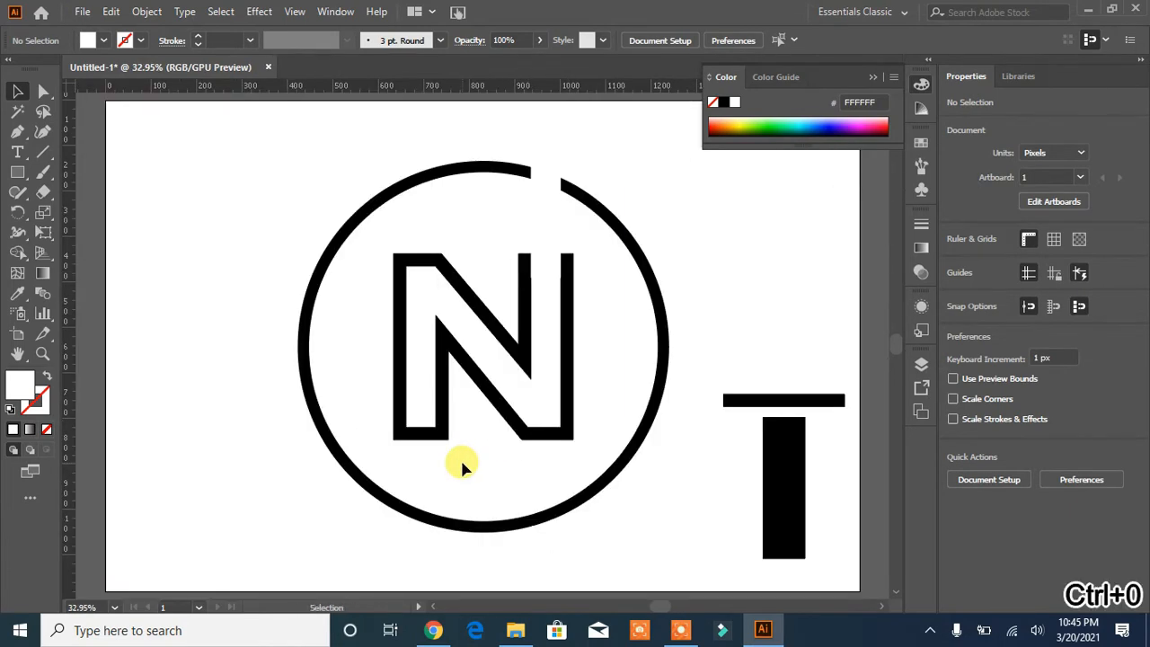
{"action": "left_click_drag", "start_coordinate": [626, 156], "coordinate": [488, 296]}
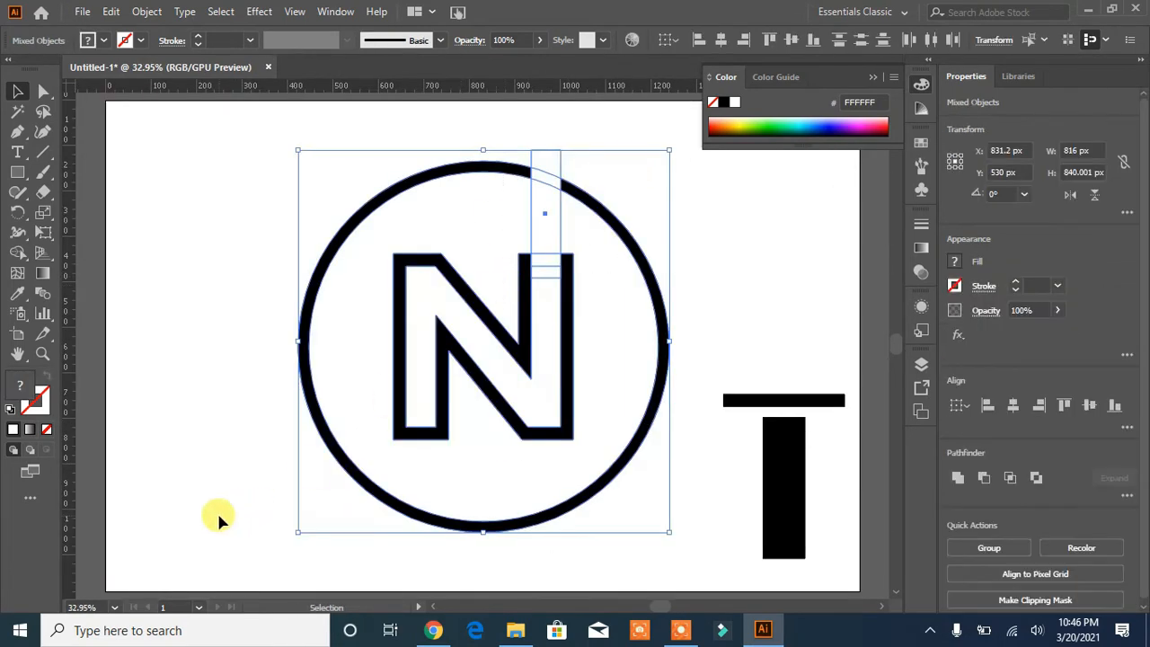
{"action": "left_click", "coordinate": [18, 254]}
{"action": "left_click_drag", "start_coordinate": [546, 160], "coordinate": [543, 274]}
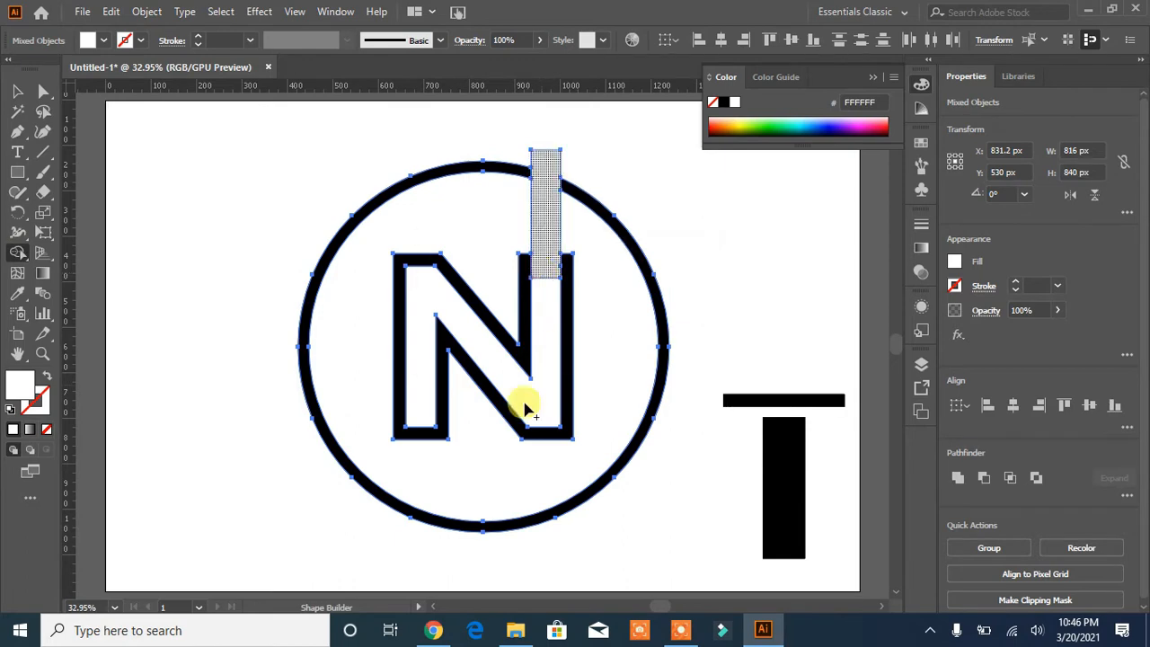
{"action": "left_click", "coordinate": [20, 88]}
{"action": "left_click", "coordinate": [282, 199]}
{"action": "key", "text": "Delete"}
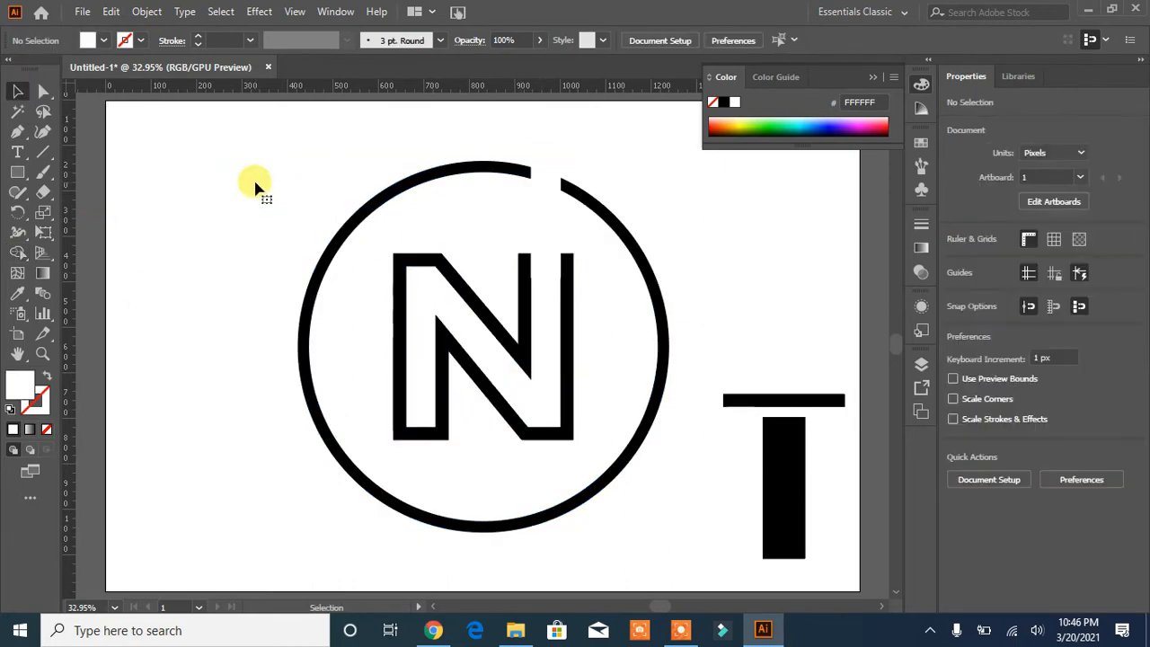
Step: Move the white rectangle over the N's lower left stem and the circle's lower arc, nudging it right to align with the stem opening
{"action": "left_click_drag", "start_coordinate": [544, 218], "coordinate": [424, 486]}
{"action": "key", "text": "ctrl+equal"}
{"action": "key", "text": "ctrl+equal"}
{"action": "key", "text": "ctrl+equal"}
{"action": "key", "text": "ctrl+equal"}
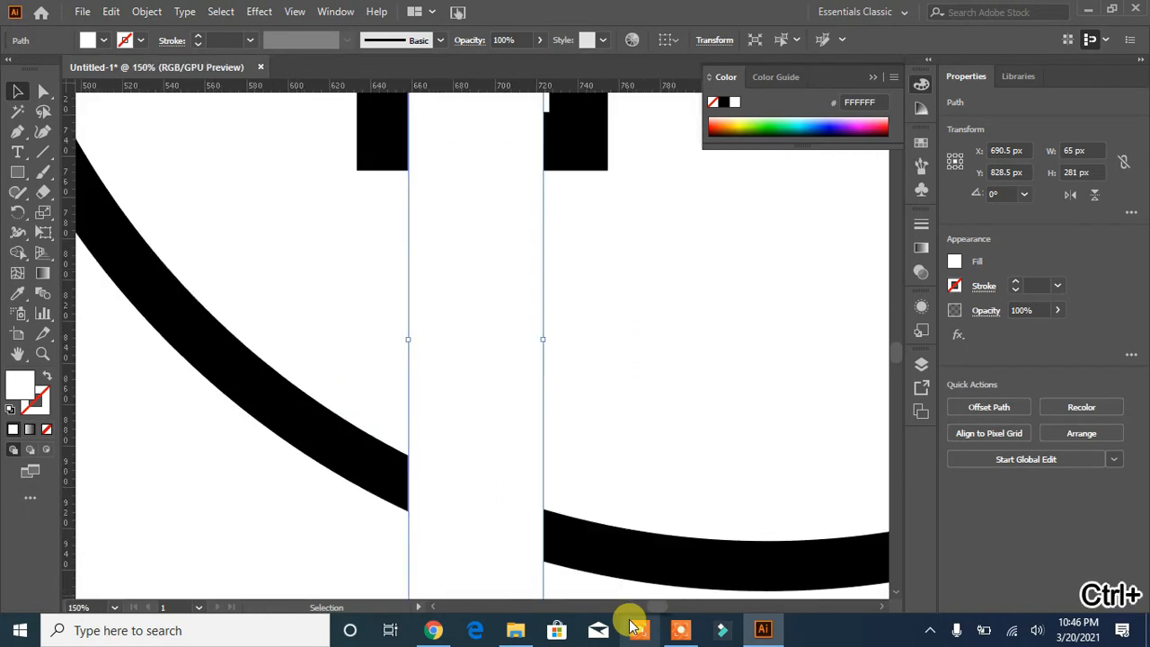
{"action": "scroll", "coordinate": [716, 352], "scroll_direction": "up", "scroll_amount": 2}
{"action": "key", "text": "Right"}
{"action": "key", "text": "Right"}
{"action": "key", "text": "Right"}
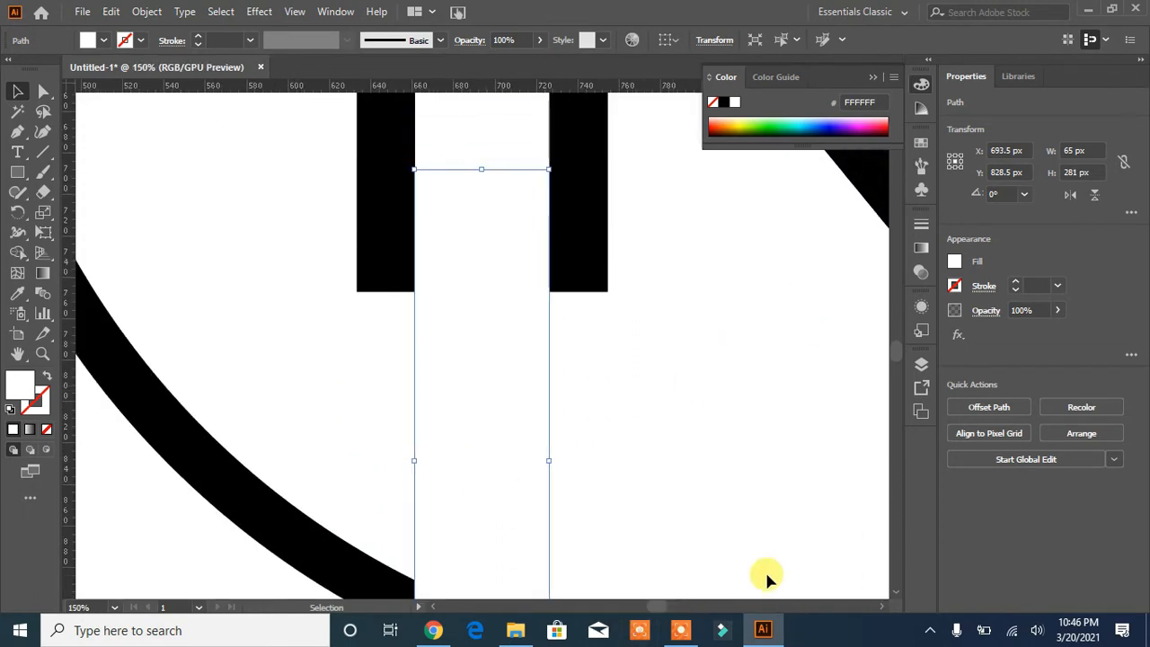
{"action": "scroll", "coordinate": [765, 570], "scroll_direction": "down", "scroll_amount": 2}
{"action": "scroll", "coordinate": [809, 458], "scroll_direction": "up", "scroll_amount": 1}
{"action": "scroll", "coordinate": [791, 454], "scroll_direction": "up", "scroll_amount": 1}
Step: With all artwork selected, merge the lower rectangle with the parts it overlaps using Shape Builder and a black fill
{"action": "key", "text": "ctrl+a"}
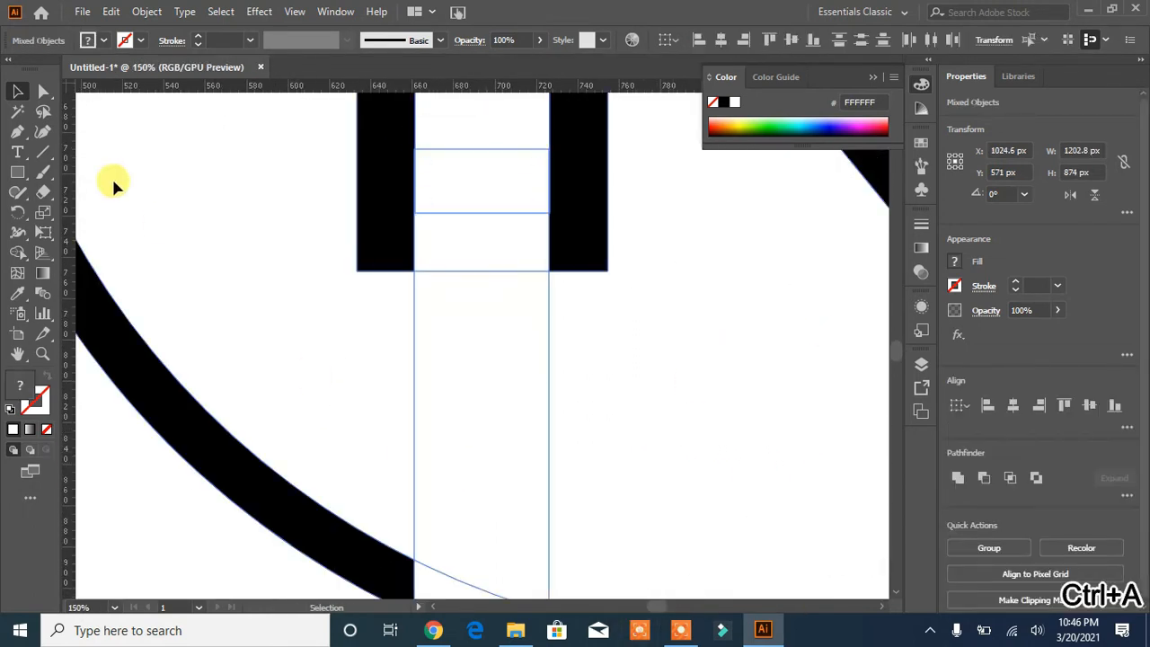
{"action": "key", "text": "shift+m"}
{"action": "scroll", "coordinate": [485, 364], "scroll_direction": "down", "scroll_amount": 2}
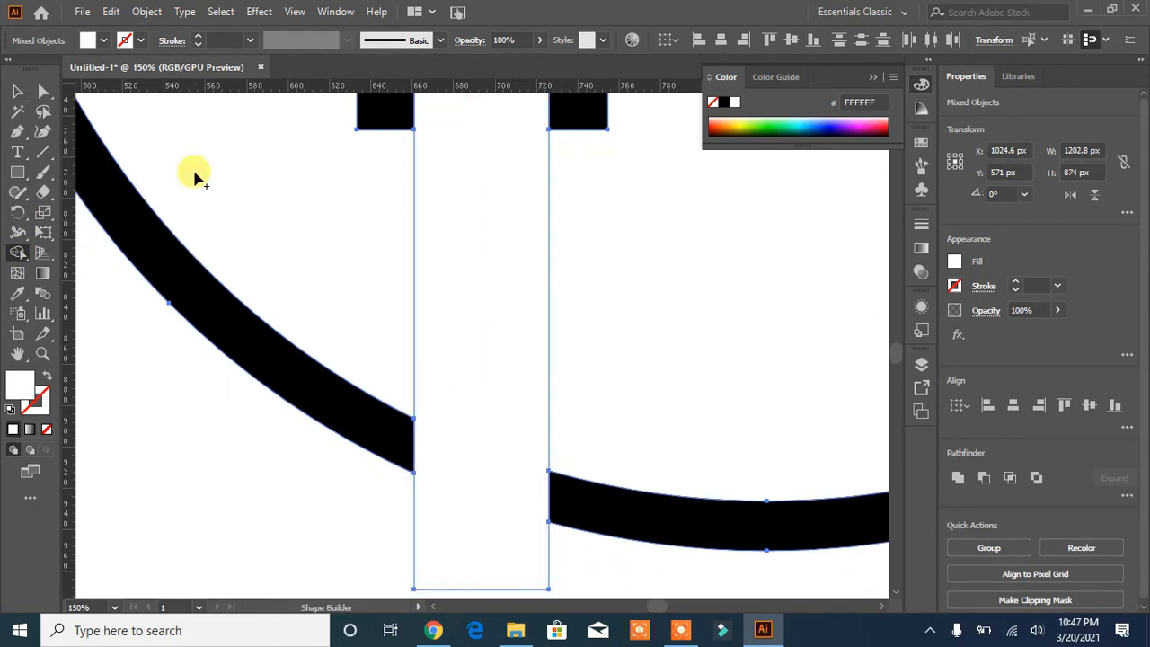
{"action": "left_click", "coordinate": [106, 41]}
{"action": "left_click", "coordinate": [46, 68]}
{"action": "left_click", "coordinate": [498, 235]}
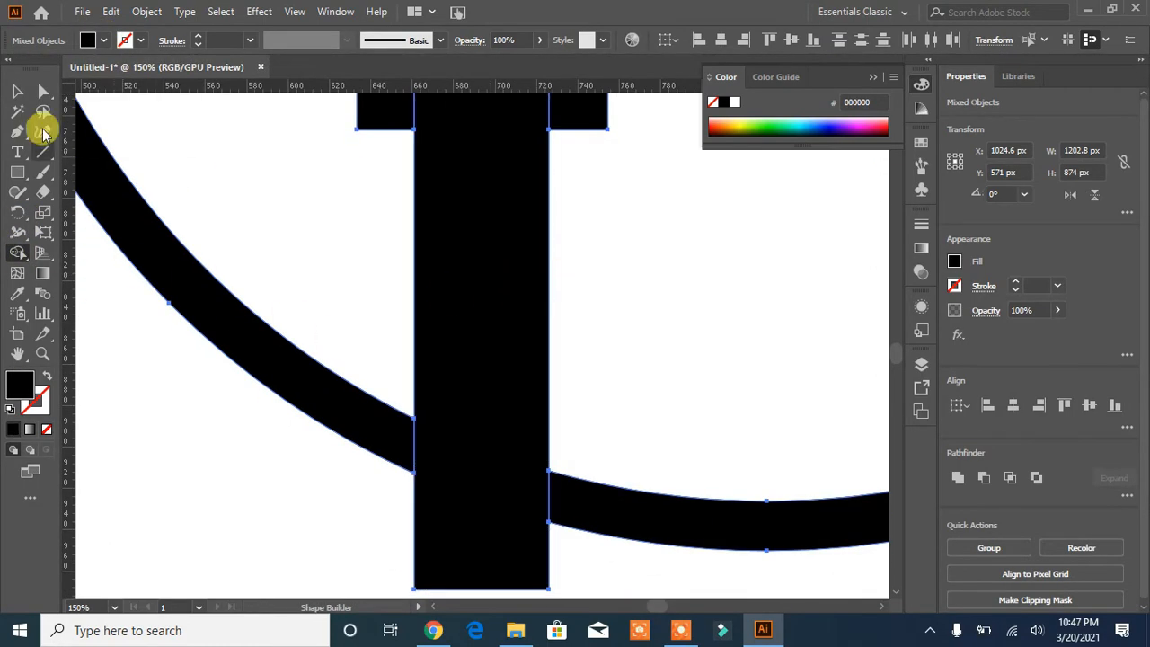
Step: Move the black rectangle out of the N to the empty area beside the circle
{"action": "left_click", "coordinate": [17, 90]}
{"action": "left_click", "coordinate": [144, 390]}
{"action": "key", "text": "ctrl+0"}
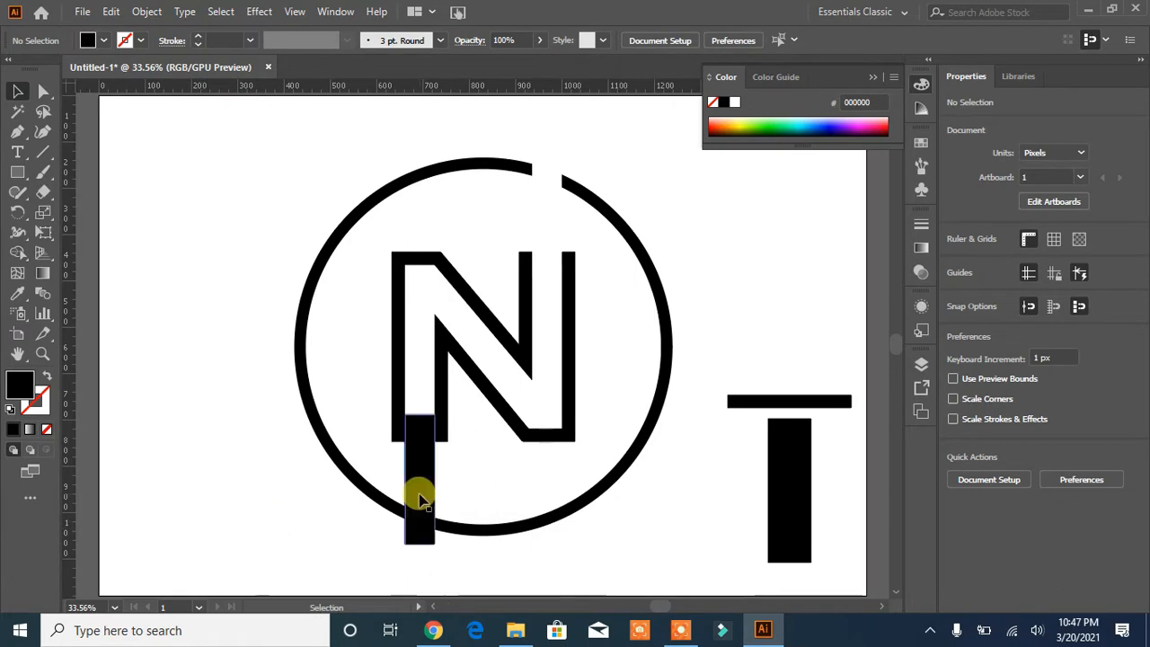
{"action": "left_click_drag", "start_coordinate": [423, 488], "coordinate": [207, 427]}
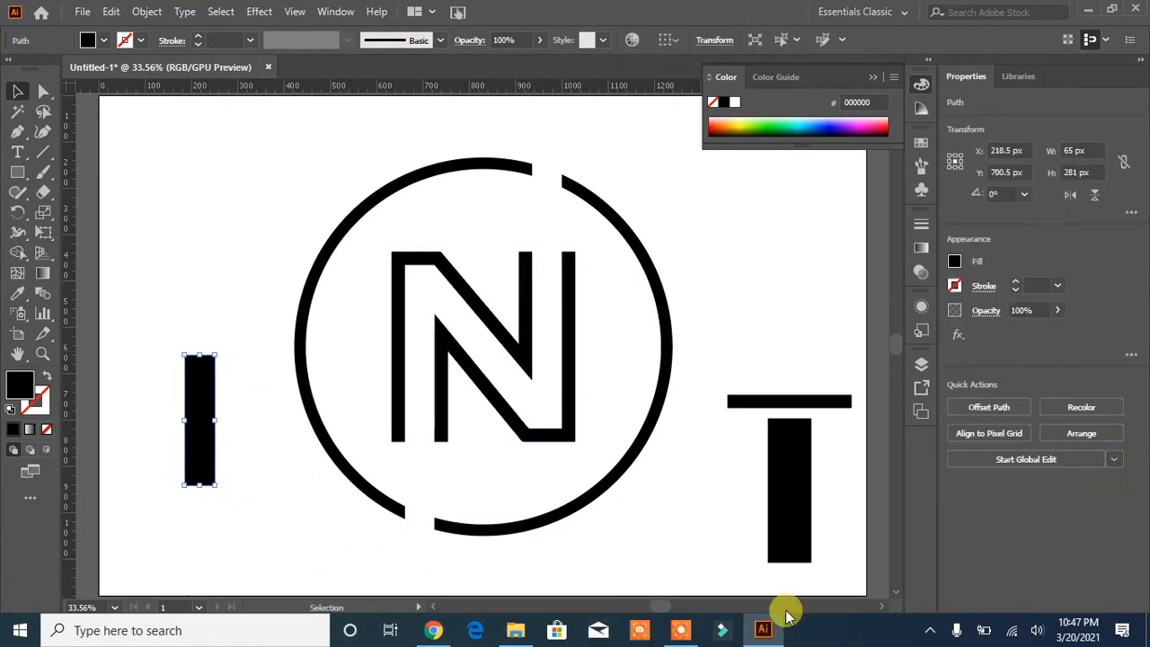
Step: Delete the extra anchor points on the inner edge of the N's lower left stem and near the top of its short right stem
{"action": "key", "text": "ctrl+plus"}
{"action": "key", "text": "ctrl+plus"}
{"action": "left_click_drag", "start_coordinate": [810, 294], "coordinate": [337, 365]}
{"action": "left_click", "coordinate": [388, 448]}
{"action": "left_click", "coordinate": [42, 92]}
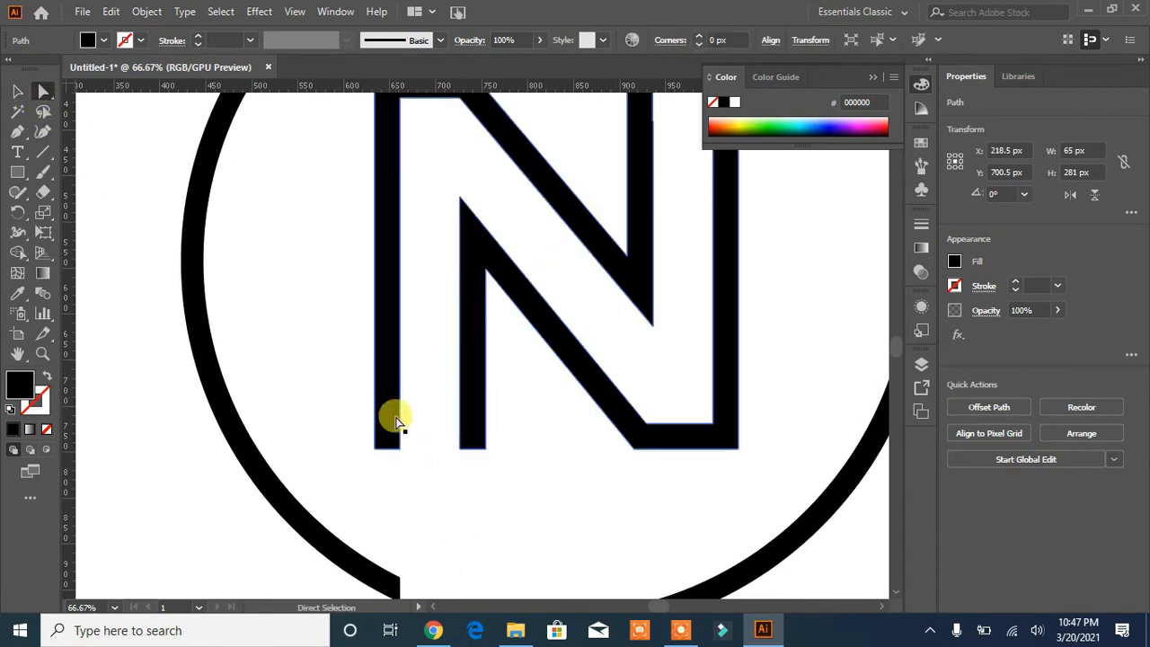
{"action": "mouse_move", "coordinate": [518, 636]}
{"action": "left_click_drag", "start_coordinate": [18, 129], "coordinate": [54, 170]}
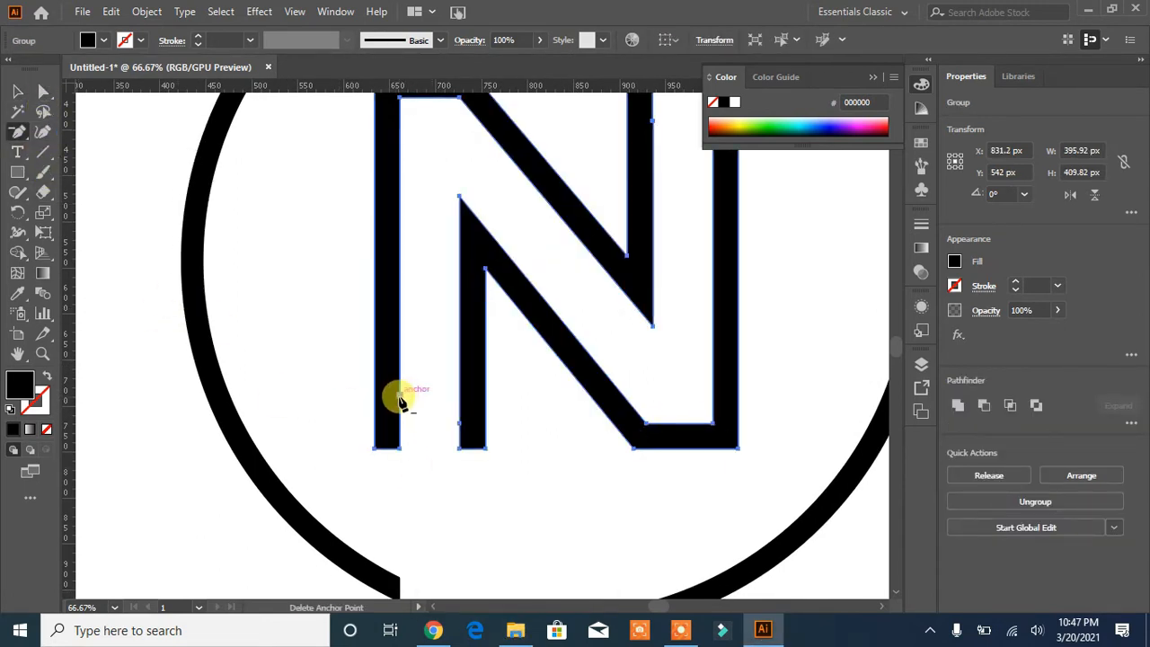
{"action": "left_click", "coordinate": [401, 396]}
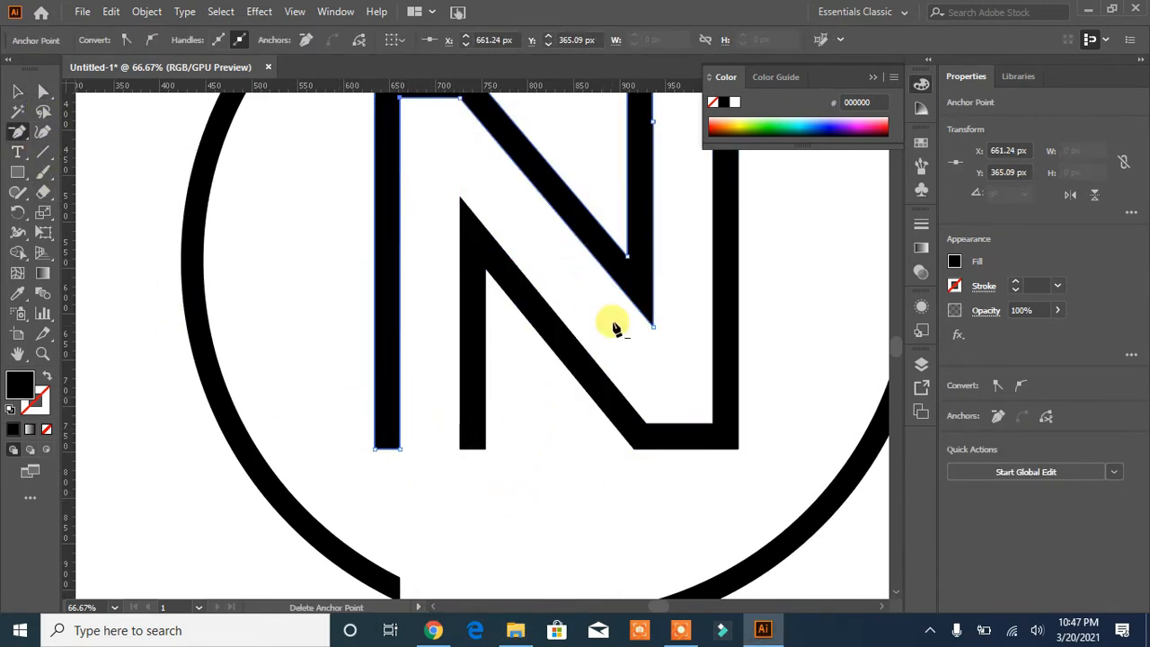
{"action": "scroll", "coordinate": [608, 319], "scroll_direction": "up", "scroll_amount": 3}
{"action": "left_click", "coordinate": [653, 264]}
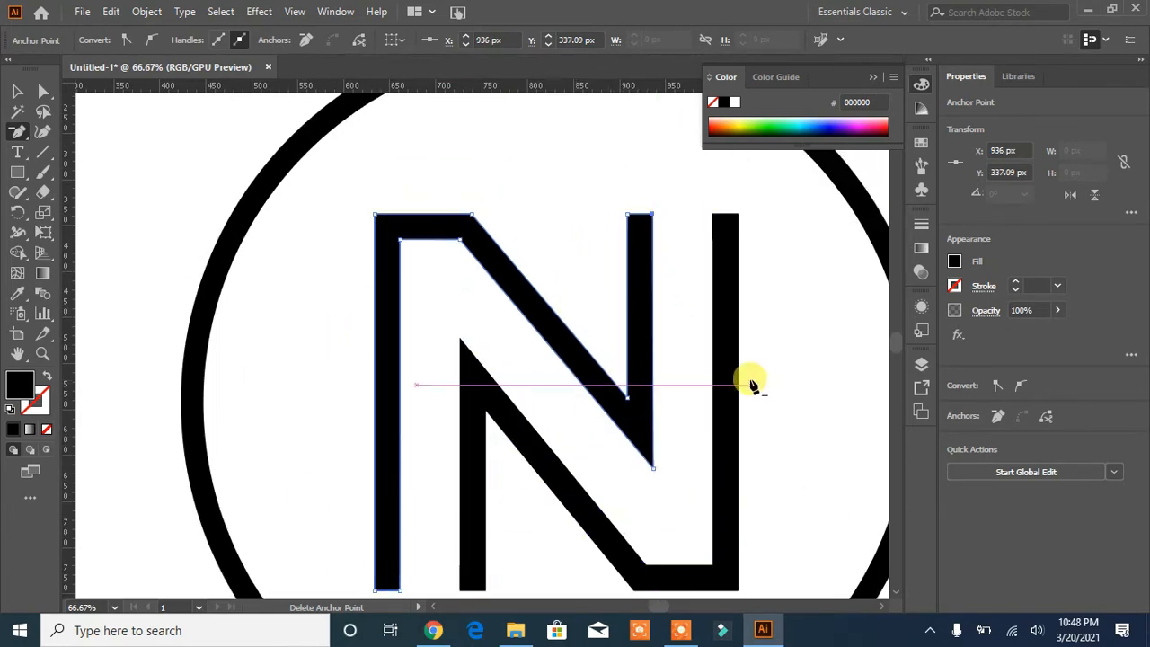
Step: Delete the extra anchor points near the top of the N's outer right stem and the bottom of its inner left stem
{"action": "key", "text": "ctrl"}
{"action": "key", "text": "ctrl+a"}
{"action": "left_click", "coordinate": [713, 241]}
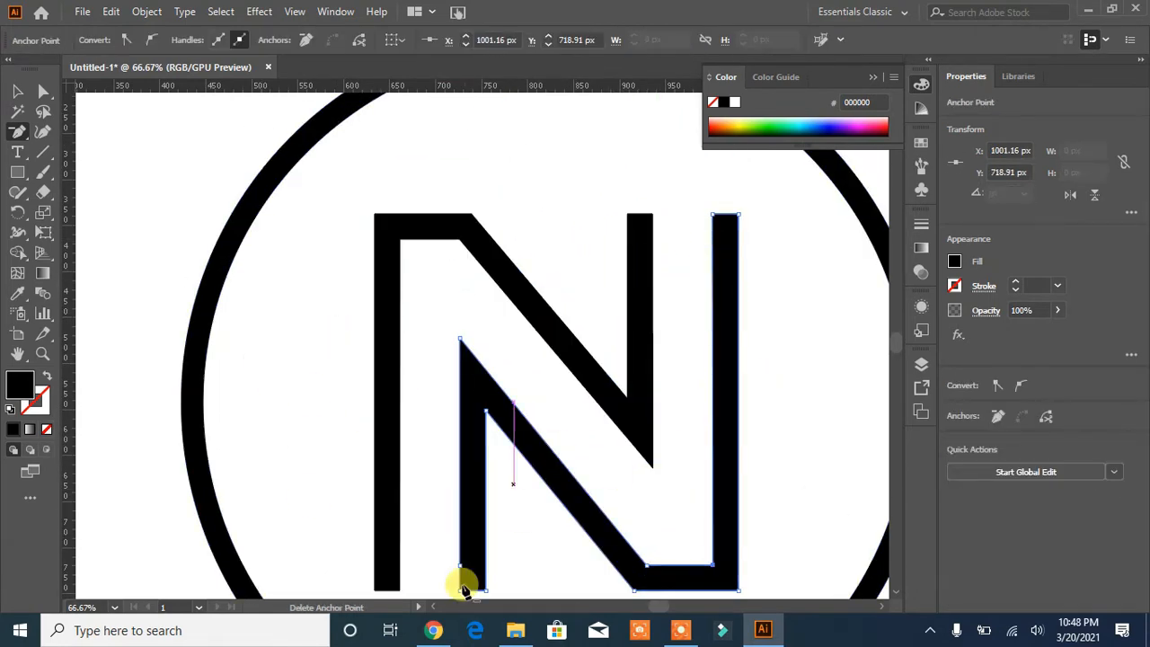
{"action": "left_click", "coordinate": [460, 566]}
{"action": "left_click", "coordinate": [17, 91]}
{"action": "left_click", "coordinate": [114, 260]}
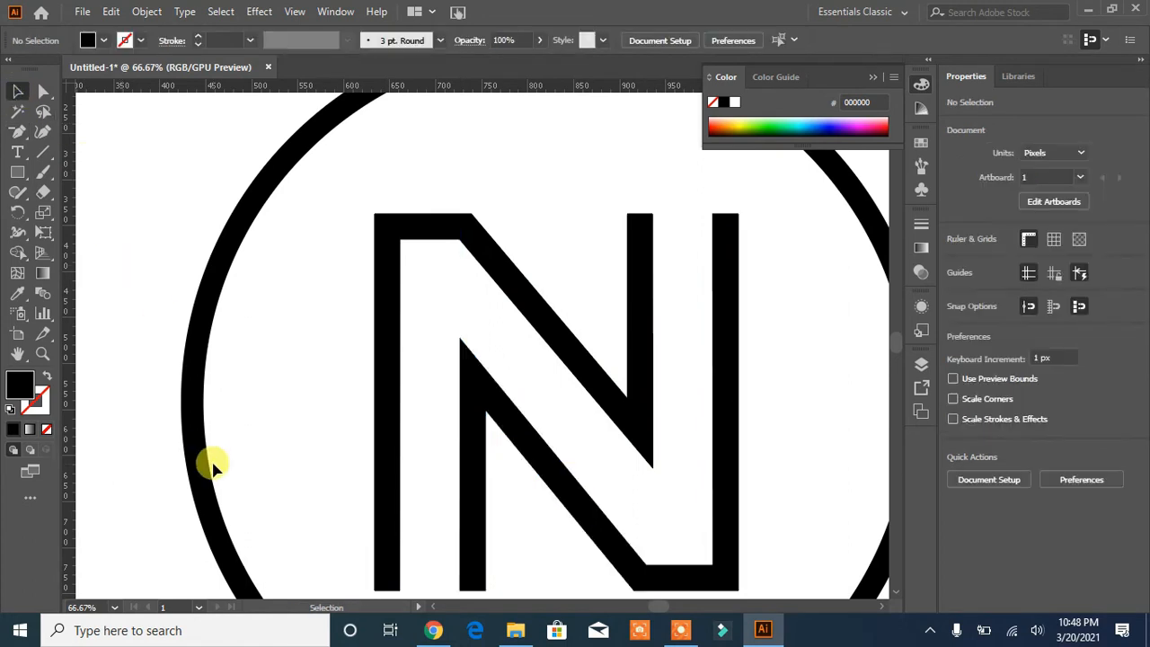
{"action": "key", "text": "ctrl+0"}
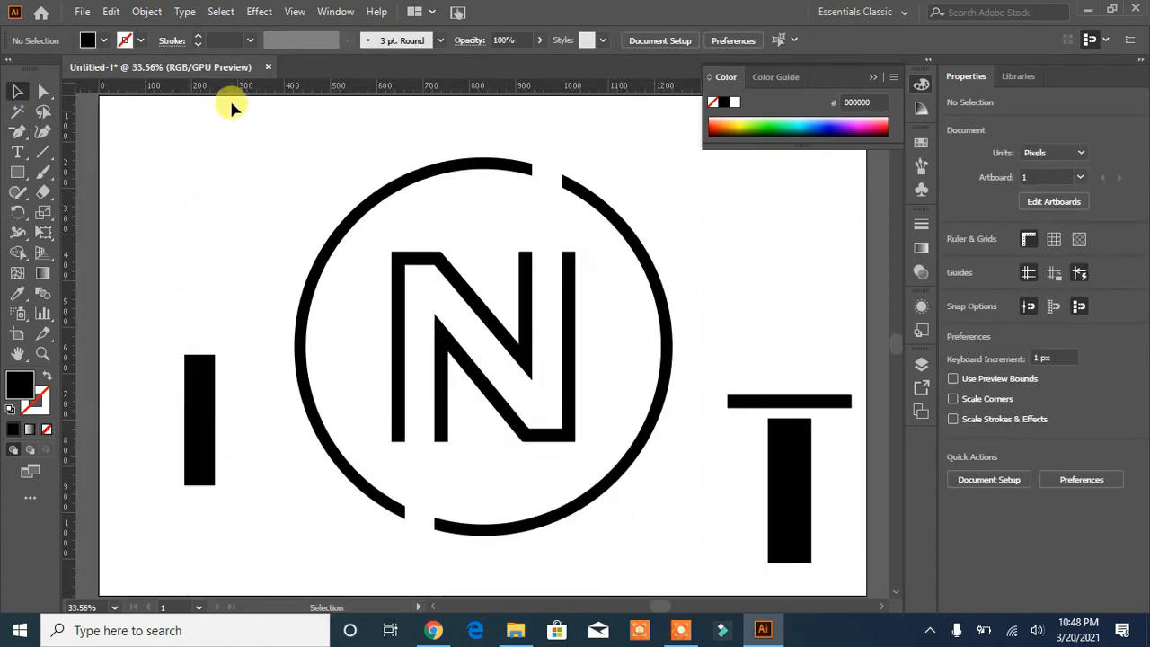
Step: Extend the N's inner right stem up and its inner left stem down to meet the ring's cut ends
{"action": "key", "text": "a"}
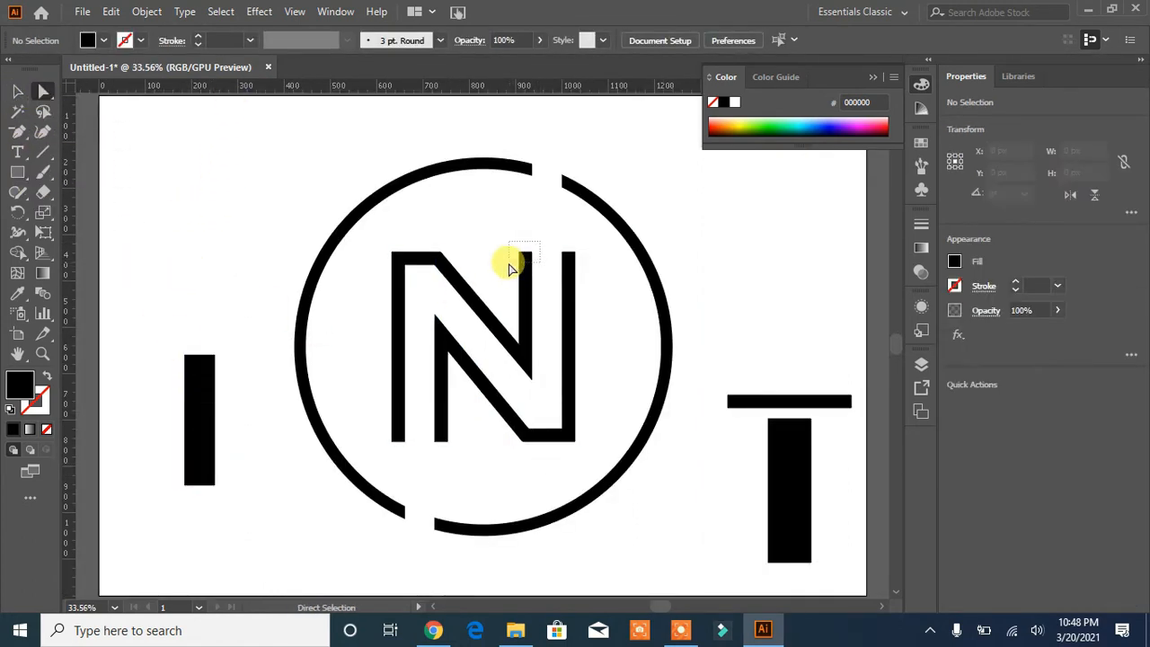
{"action": "left_click_drag", "start_coordinate": [540, 242], "coordinate": [508, 269]}
{"action": "key", "text": "shift+Up"}
{"action": "key", "text": "shift+Up"}
{"action": "key", "text": "shift+Up"}
{"action": "key", "text": "shift+Up"}
{"action": "key", "text": "shift+Up"}
{"action": "key", "text": "shift+Up"}
{"action": "key", "text": "shift+Up"}
{"action": "key", "text": "shift+Up"}
{"action": "key", "text": "shift+Up"}
{"action": "key", "text": "shift+Up"}
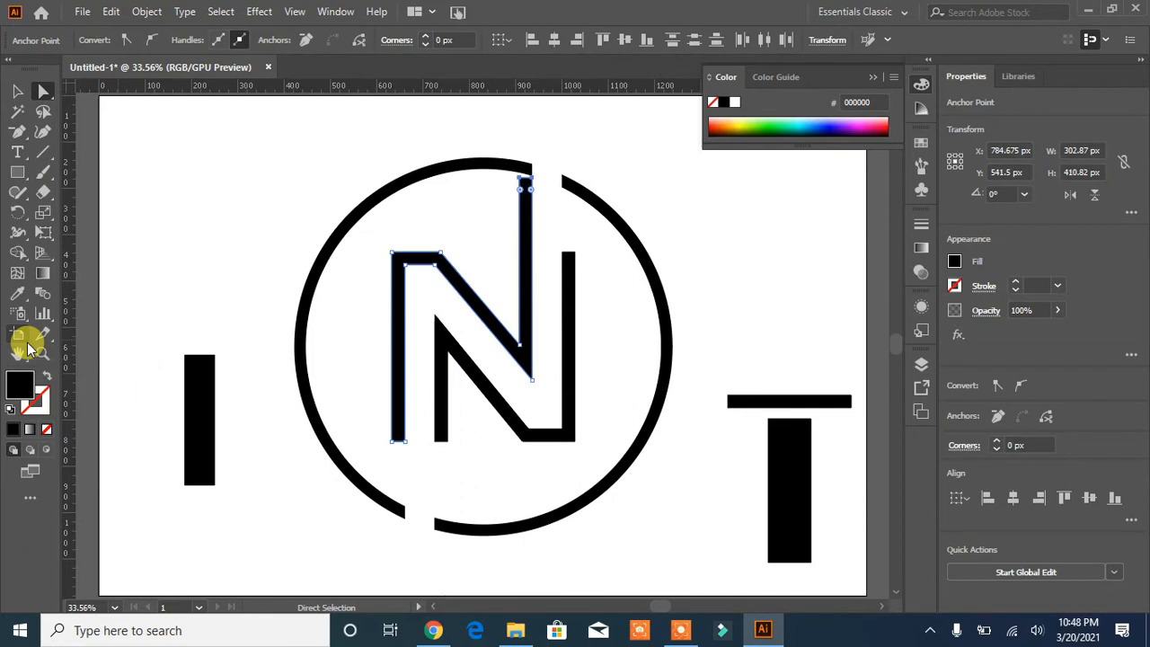
{"action": "left_click", "coordinate": [744, 252]}
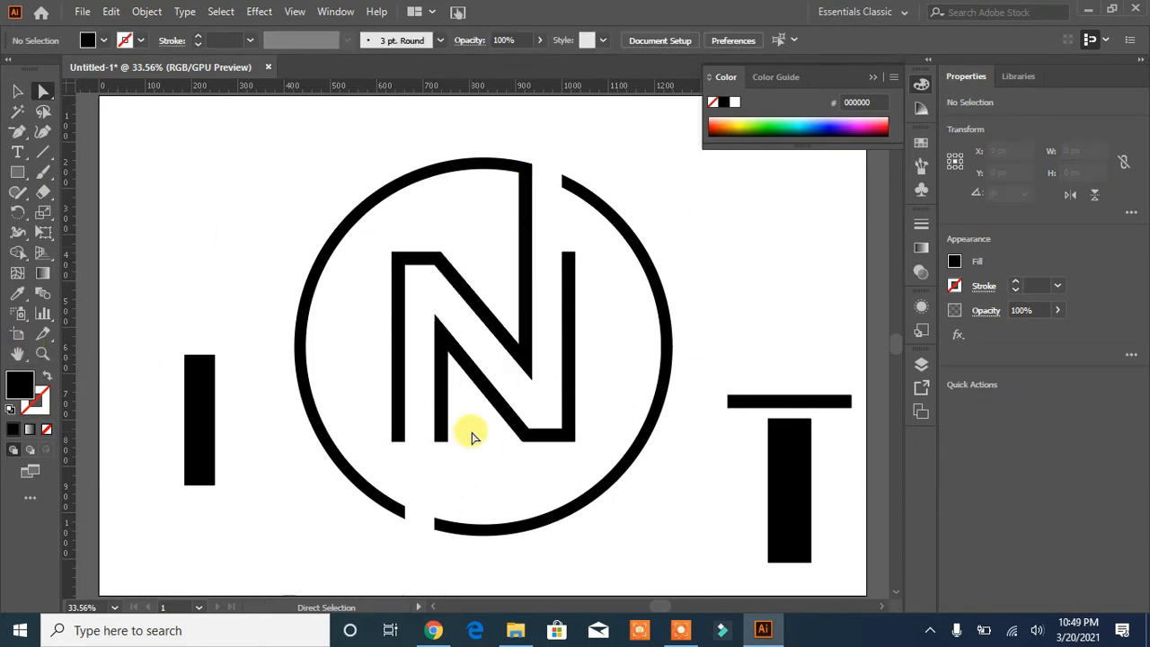
{"action": "left_click_drag", "start_coordinate": [430, 452], "coordinate": [430, 454]}
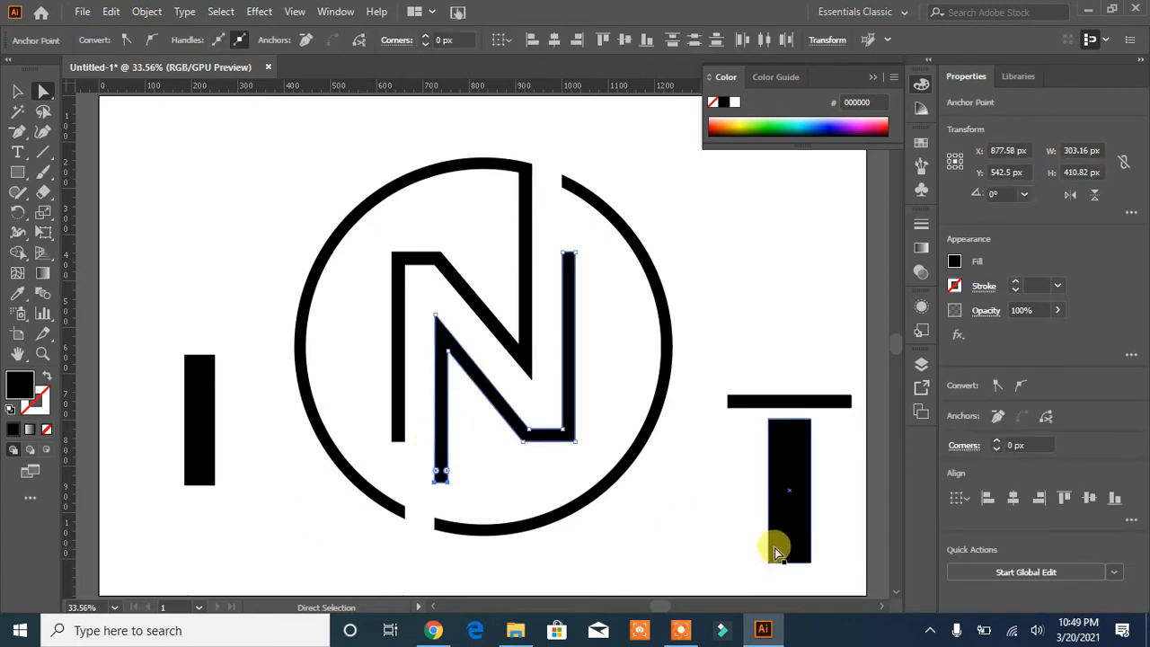
{"action": "left_click", "coordinate": [762, 251]}
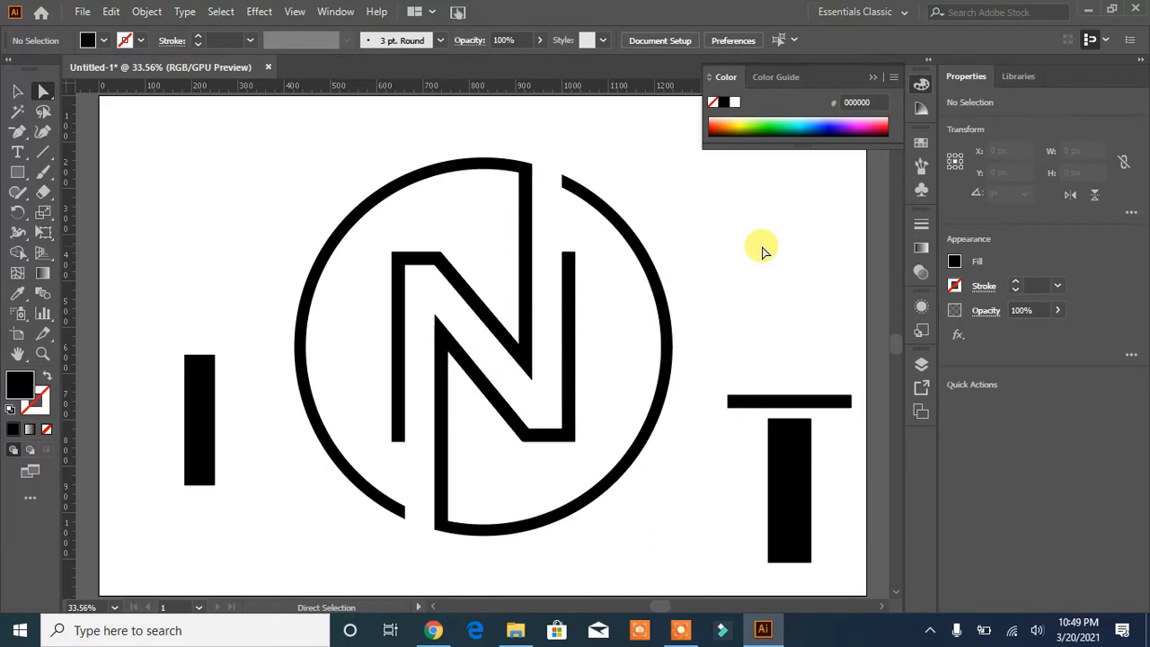
Step: Delete the leftover black rectangles on both sides of the circle
{"action": "left_click_drag", "start_coordinate": [831, 365], "coordinate": [743, 585]}
{"action": "key", "text": "Delete"}
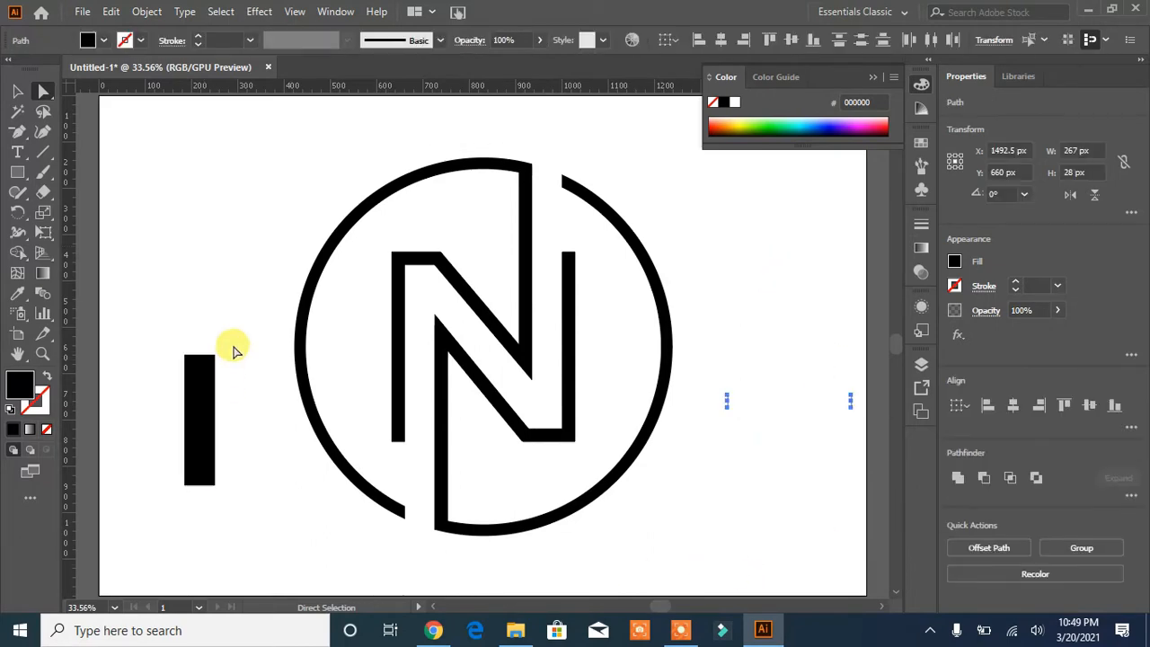
{"action": "left_click", "coordinate": [190, 454]}
{"action": "key", "text": "Delete"}
Step: Draw a black circle about 59 px wide on the outer right stem's top end and place a copy on the outer left stem's bottom end
{"action": "left_click_drag", "start_coordinate": [17, 171], "coordinate": [51, 216]}
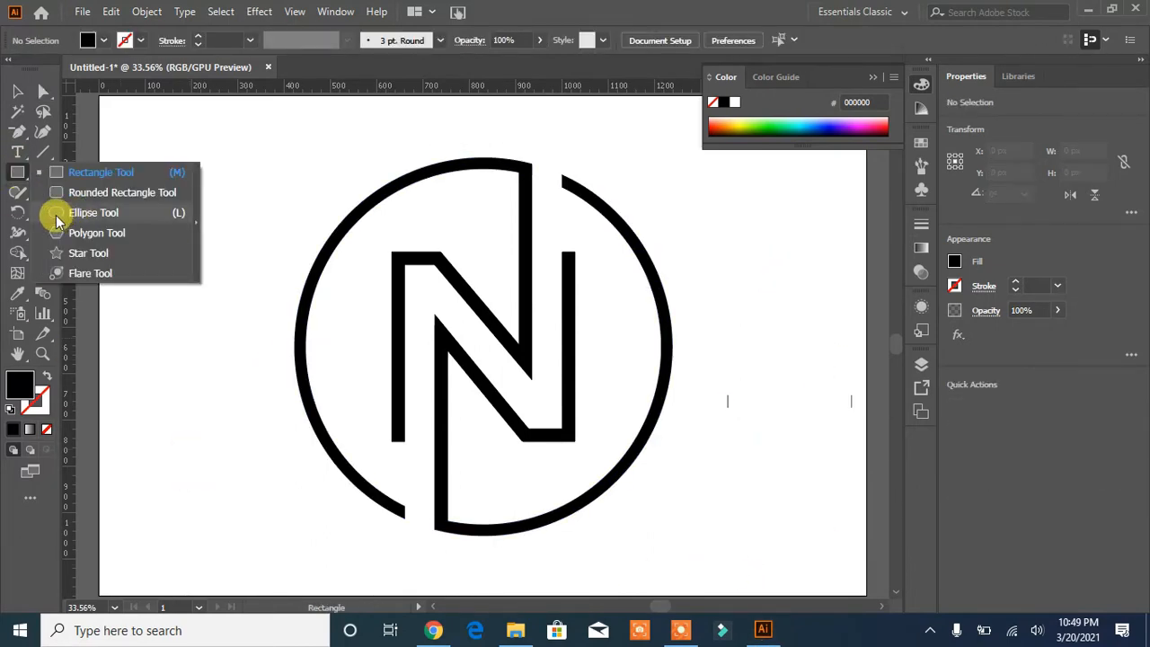
{"action": "mouse_move", "coordinate": [155, 220]}
{"action": "left_mouse_down"}
{"action": "mouse_move", "coordinate": [398, 444]}
{"action": "mouse_move", "coordinate": [568, 254]}
{"action": "left_mouse_up"}
{"action": "left_click", "coordinate": [18, 91]}
{"action": "left_click", "coordinate": [431, 514]}
{"action": "left_click", "coordinate": [400, 444]}
{"action": "left_click", "coordinate": [136, 380]}
{"action": "left_click", "coordinate": [744, 307]}
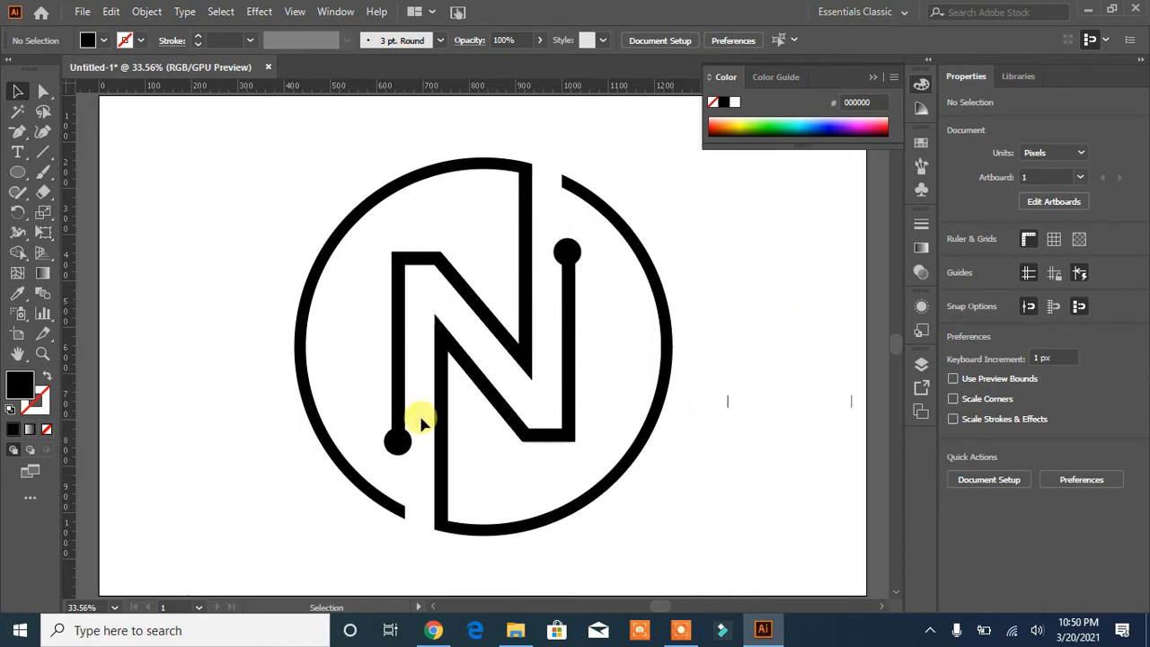
Step: Raise the outer left stem's bottom end together with its dot
{"action": "left_click_drag", "start_coordinate": [420, 416], "coordinate": [380, 476]}
{"action": "left_click", "coordinate": [43, 91]}
{"action": "left_click_drag", "start_coordinate": [418, 424], "coordinate": [386, 474]}
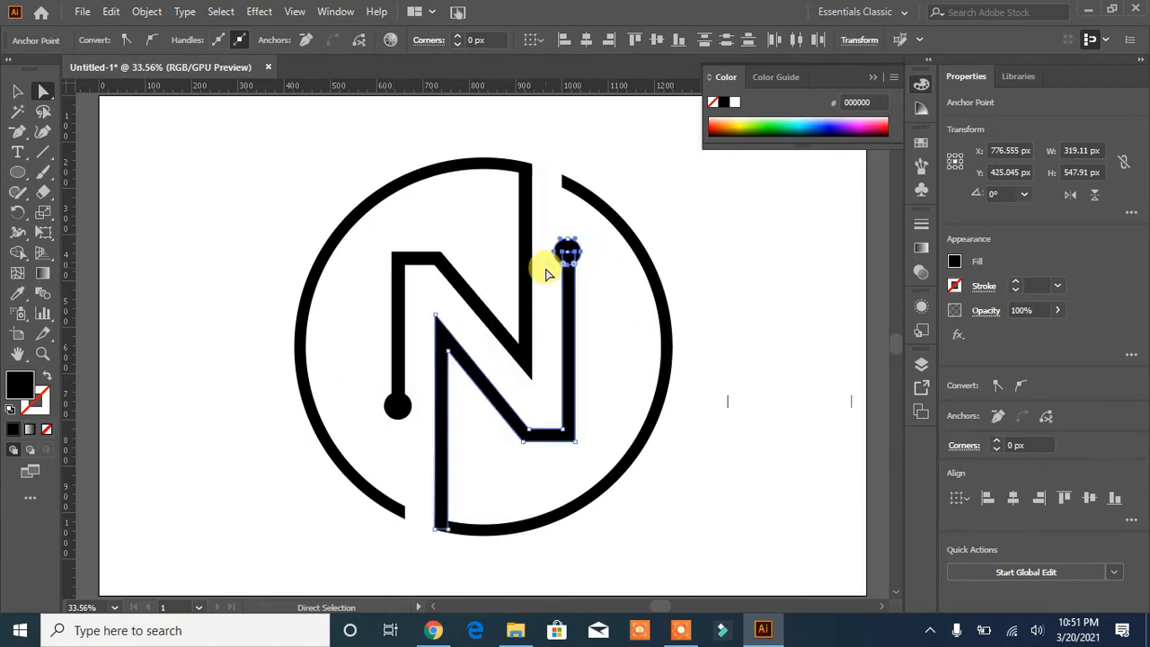
Step: Nudge the right dot onto its stem's centre and lower it together with the stem's top end
{"action": "left_click", "coordinate": [566, 251]}
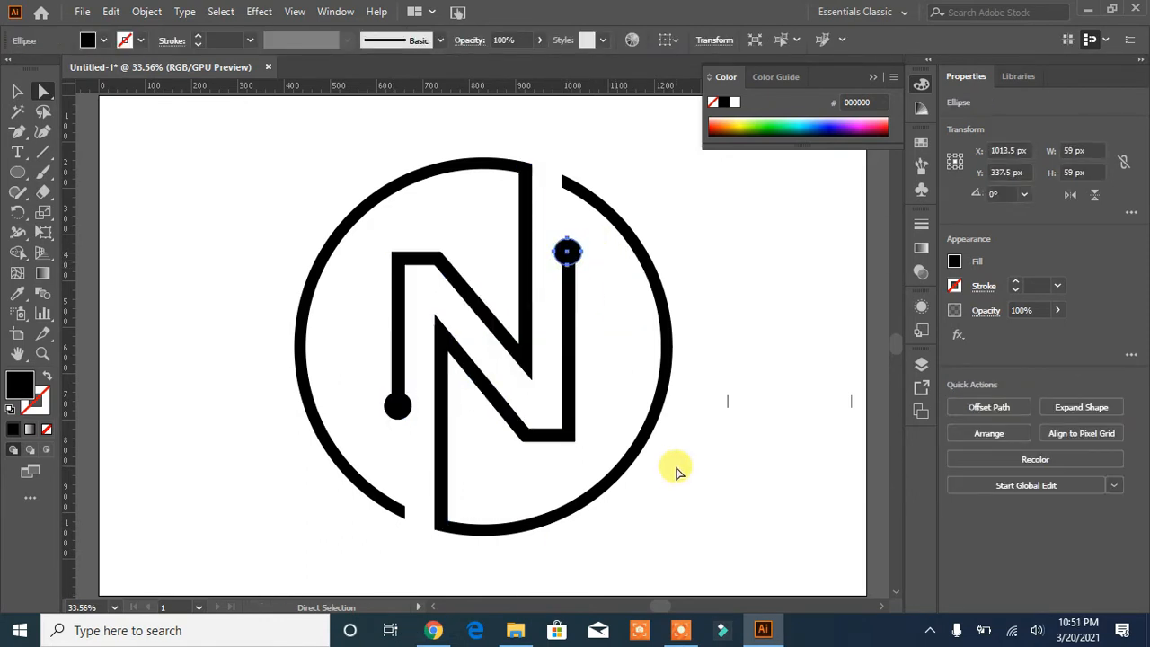
{"action": "key", "text": "ctrl+z"}
{"action": "left_click", "coordinate": [17, 91]}
{"action": "left_click", "coordinate": [149, 272]}
{"action": "left_click", "coordinate": [567, 252]}
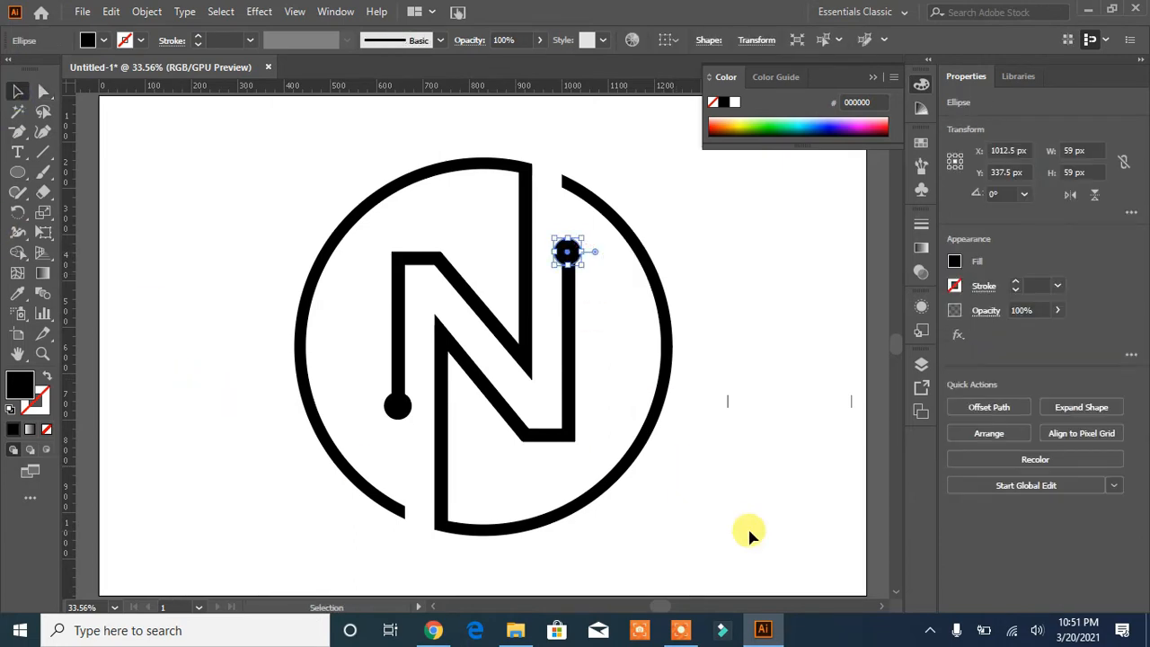
{"action": "left_click_drag", "start_coordinate": [600, 238], "coordinate": [529, 294]}
{"action": "left_click", "coordinate": [611, 324]}
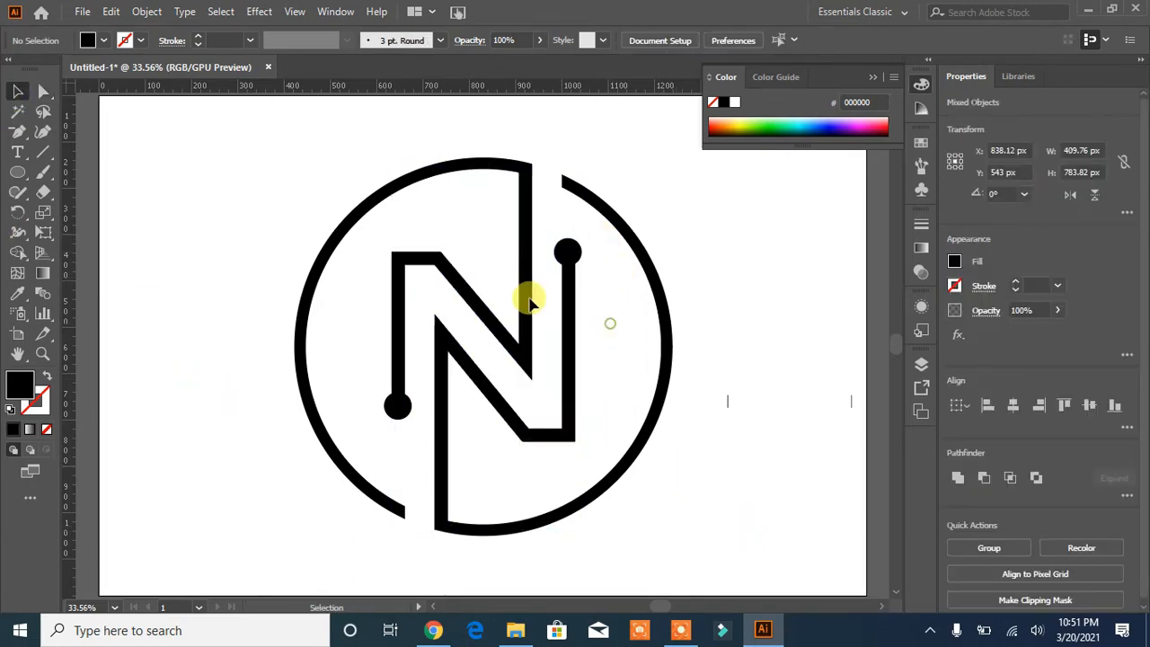
{"action": "key", "text": "a"}
{"action": "left_click_drag", "start_coordinate": [592, 259], "coordinate": [560, 327]}
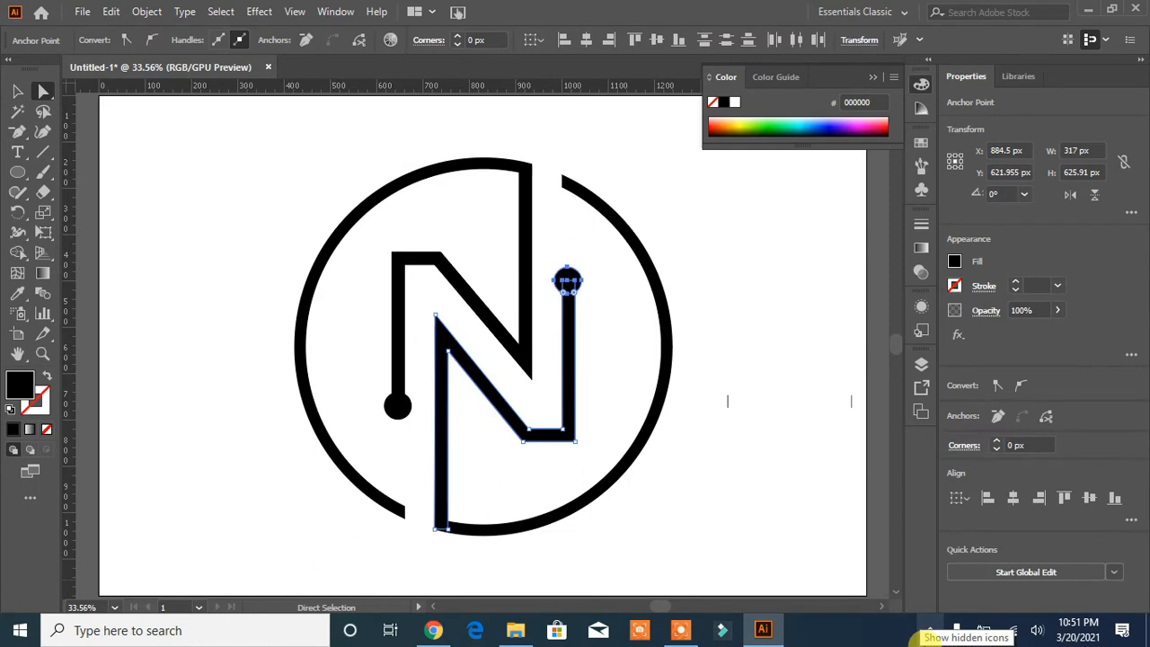
{"action": "left_click", "coordinate": [777, 299]}
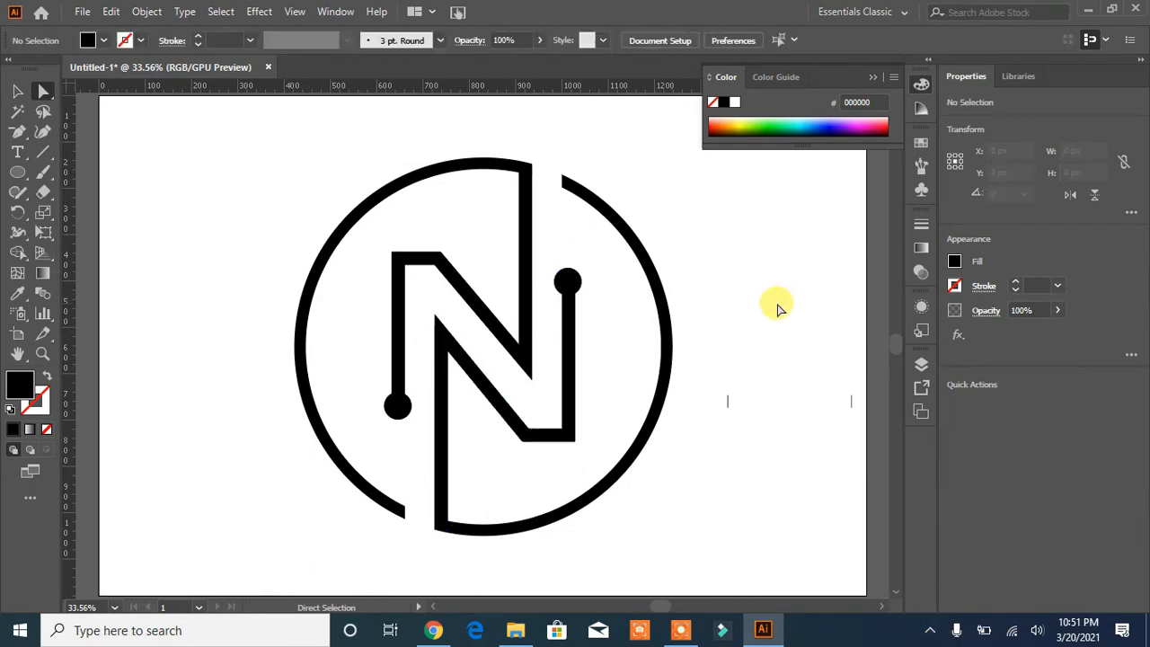
Step: Shorten the N's inner left stem away from the ring and move the left dot onto its lower end
{"action": "left_click", "coordinate": [440, 523]}
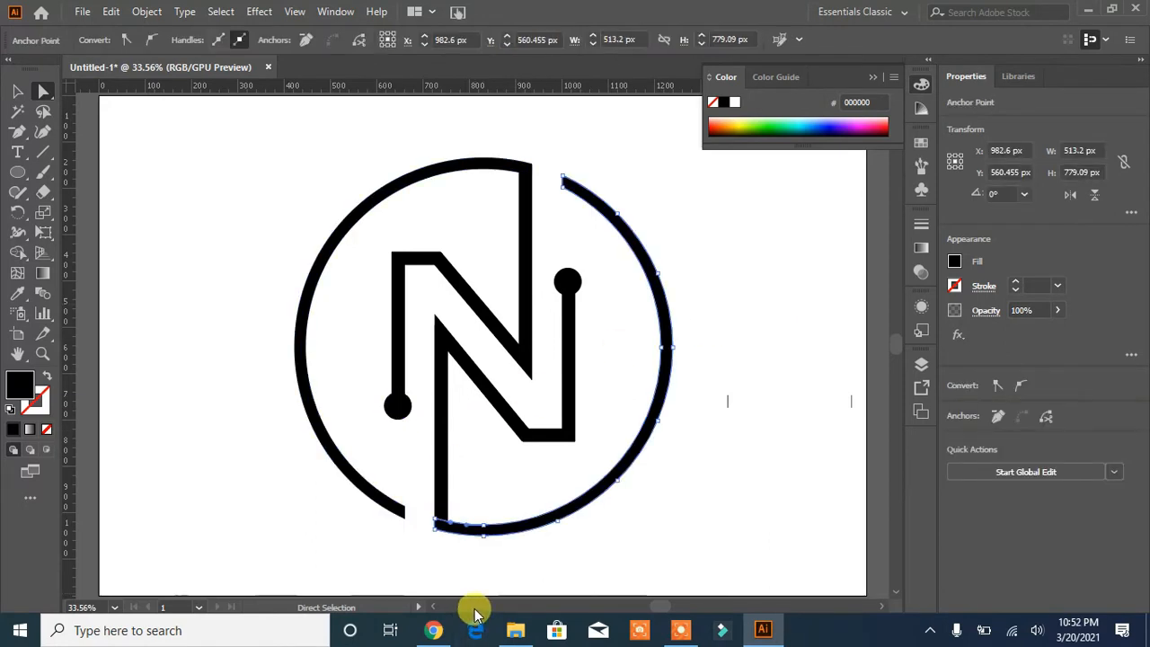
{"action": "left_click", "coordinate": [296, 519]}
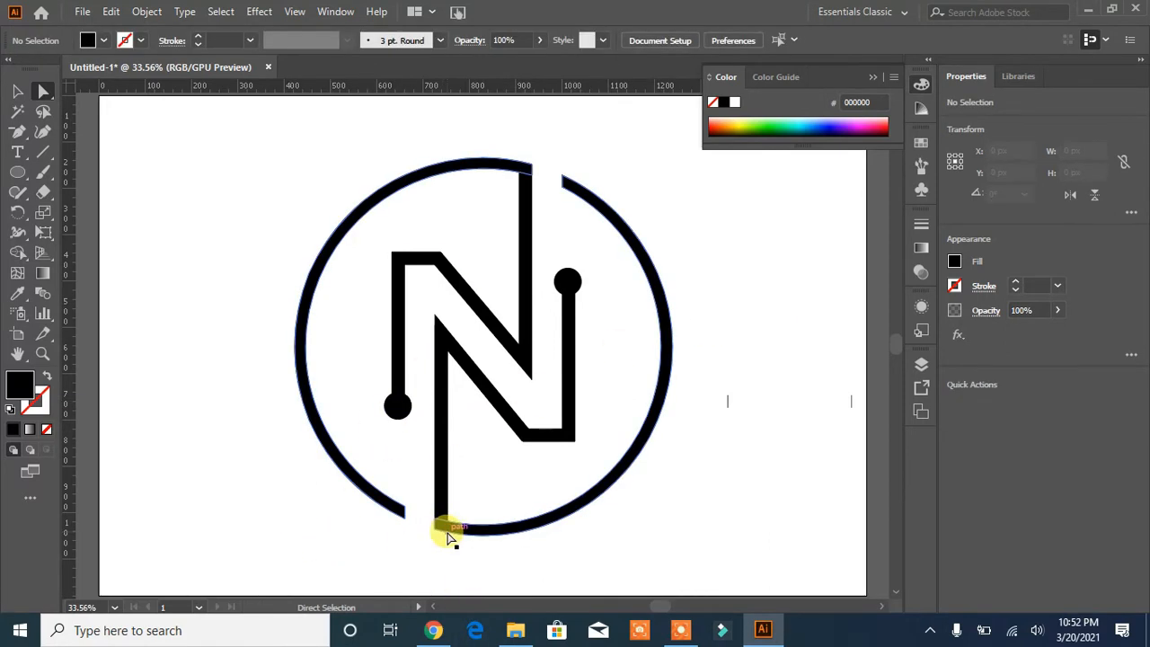
{"action": "left_click", "coordinate": [438, 530]}
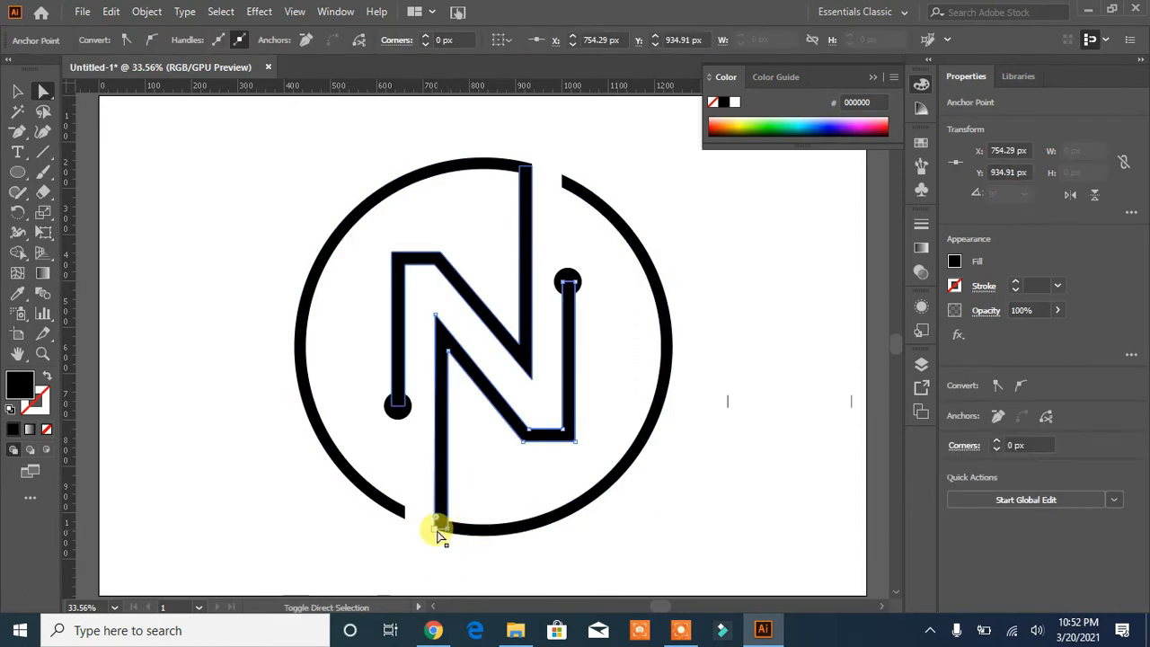
{"action": "left_click", "coordinate": [437, 530], "text": "shift"}
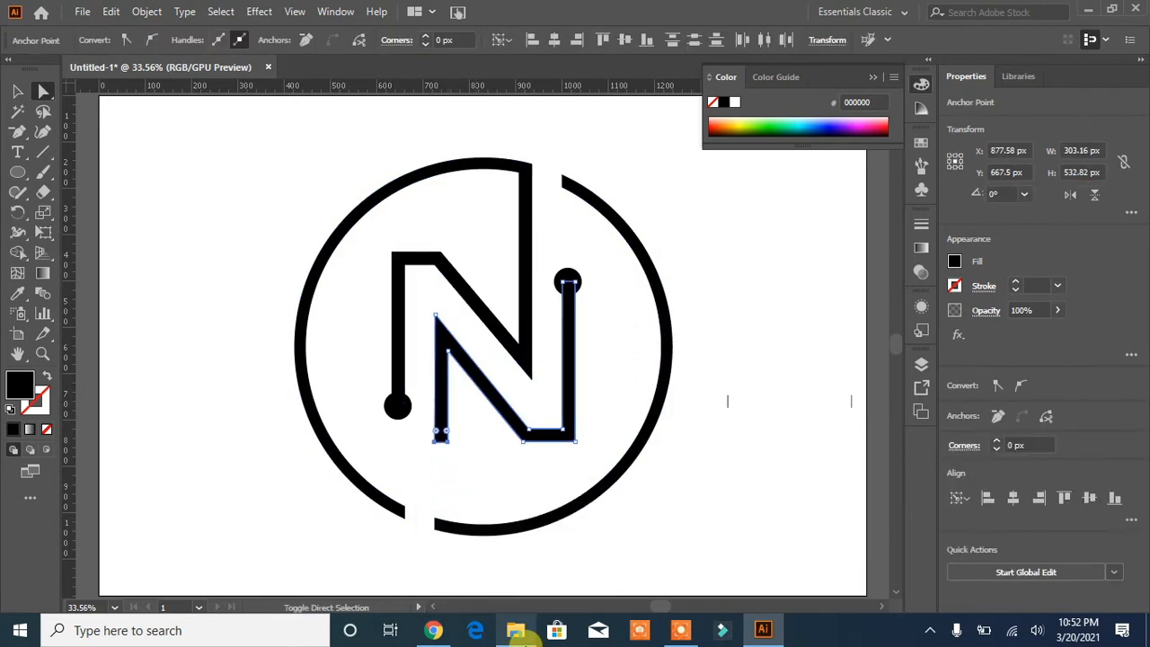
{"action": "left_click_drag", "start_coordinate": [398, 405], "coordinate": [441, 419]}
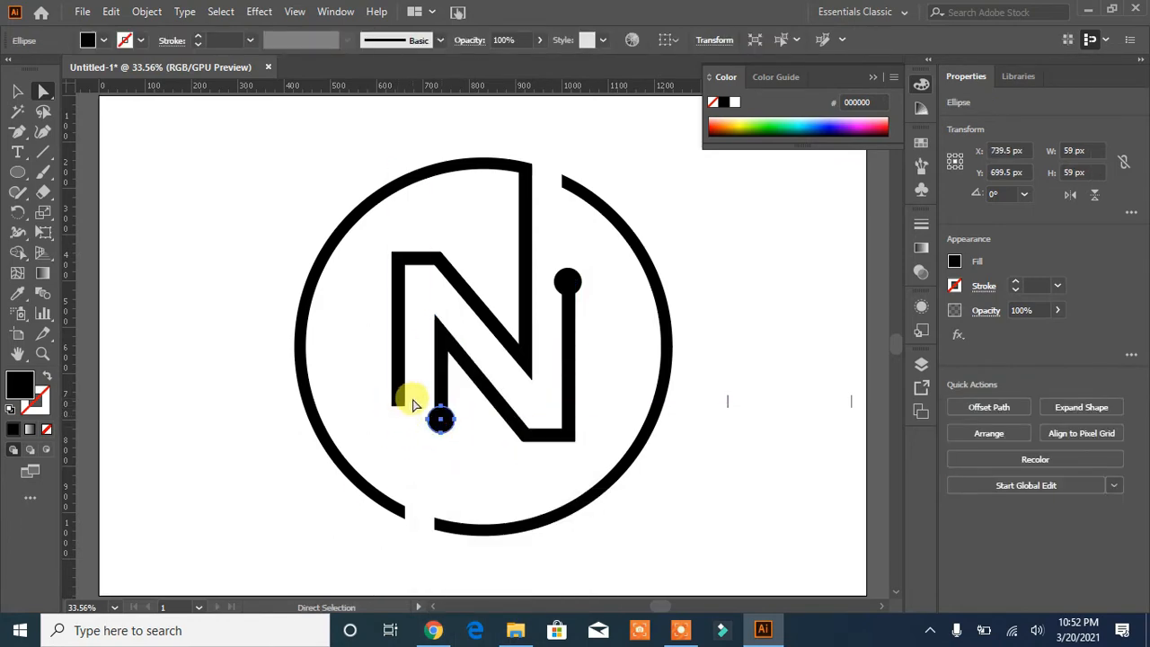
Step: Extend the N's outer left stem down until it joins the ring's lower left cut end
{"action": "left_click", "coordinate": [397, 407]}
{"action": "key", "text": "shift+Down"}
{"action": "key", "text": "shift+Down"}
{"action": "key", "text": "shift+Down"}
{"action": "key", "text": "shift+Down"}
{"action": "key", "text": "shift+Down"}
{"action": "key", "text": "shift+Down"}
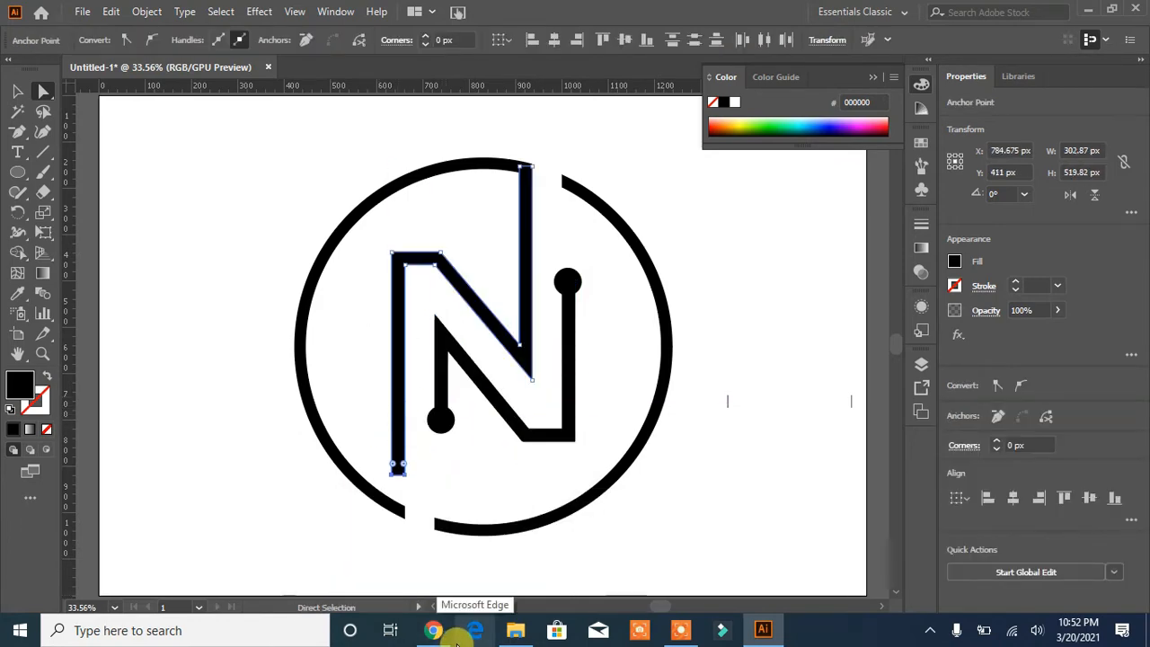
{"action": "key", "text": "shift+Down"}
{"action": "key", "text": "shift+Down"}
{"action": "key", "text": "shift+Down"}
{"action": "key", "text": "shift+Down"}
{"action": "key", "text": "shift+Down"}
{"action": "key", "text": "shift+Down"}
{"action": "key", "text": "shift+Down"}
{"action": "key", "text": "shift+Down"}
{"action": "key", "text": "shift+Down"}
{"action": "key", "text": "shift+Down"}
{"action": "left_click", "coordinate": [781, 494]}
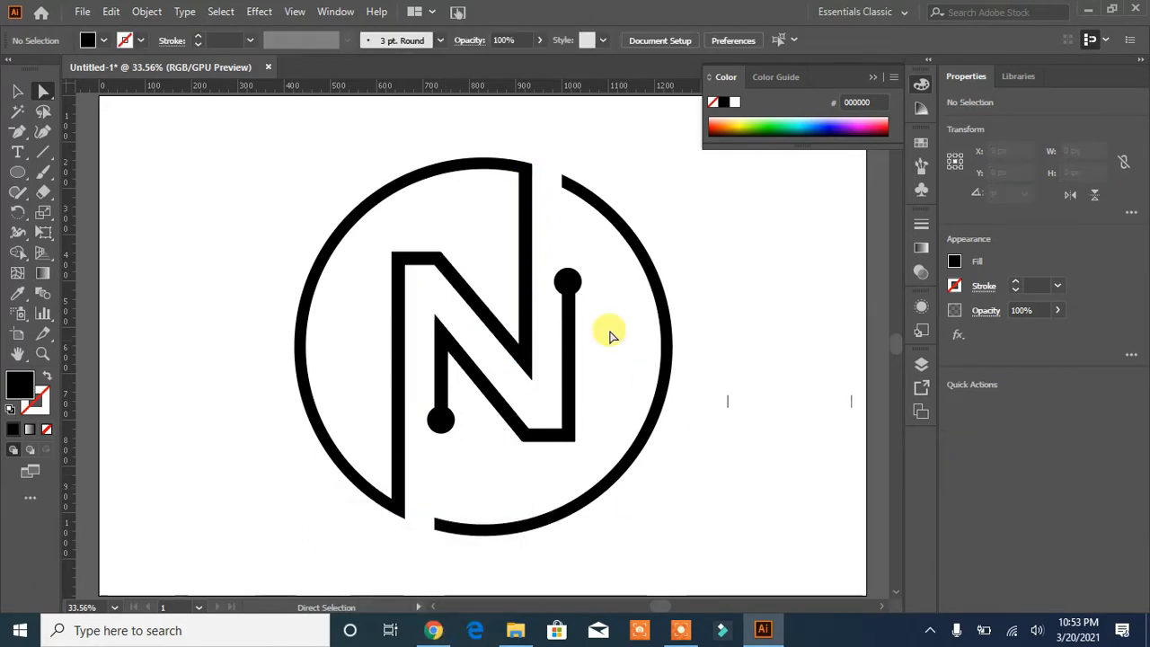
Step: Shorten the N's inner right stem by lowering its top end from the ring to near the top of the N
{"action": "left_click", "coordinate": [532, 167]}
{"action": "left_click", "coordinate": [481, 230]}
{"action": "left_click", "coordinate": [531, 174]}
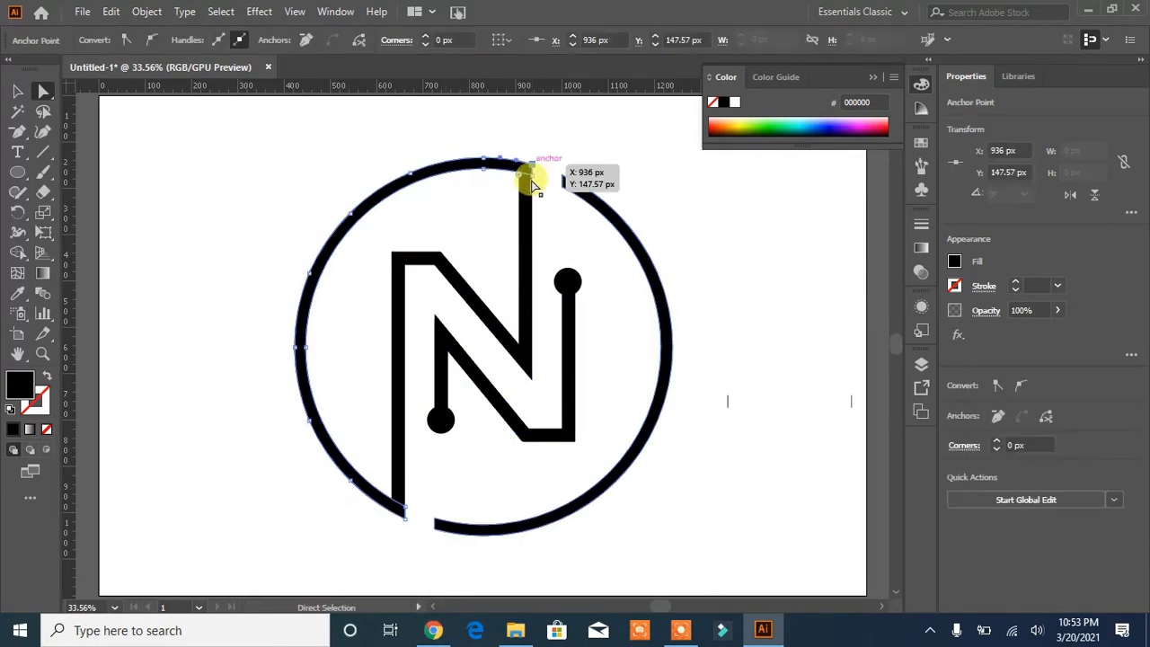
{"action": "left_click", "coordinate": [503, 216]}
{"action": "left_click", "coordinate": [527, 172]}
{"action": "left_click", "coordinate": [549, 238]}
{"action": "left_click", "coordinate": [522, 172]}
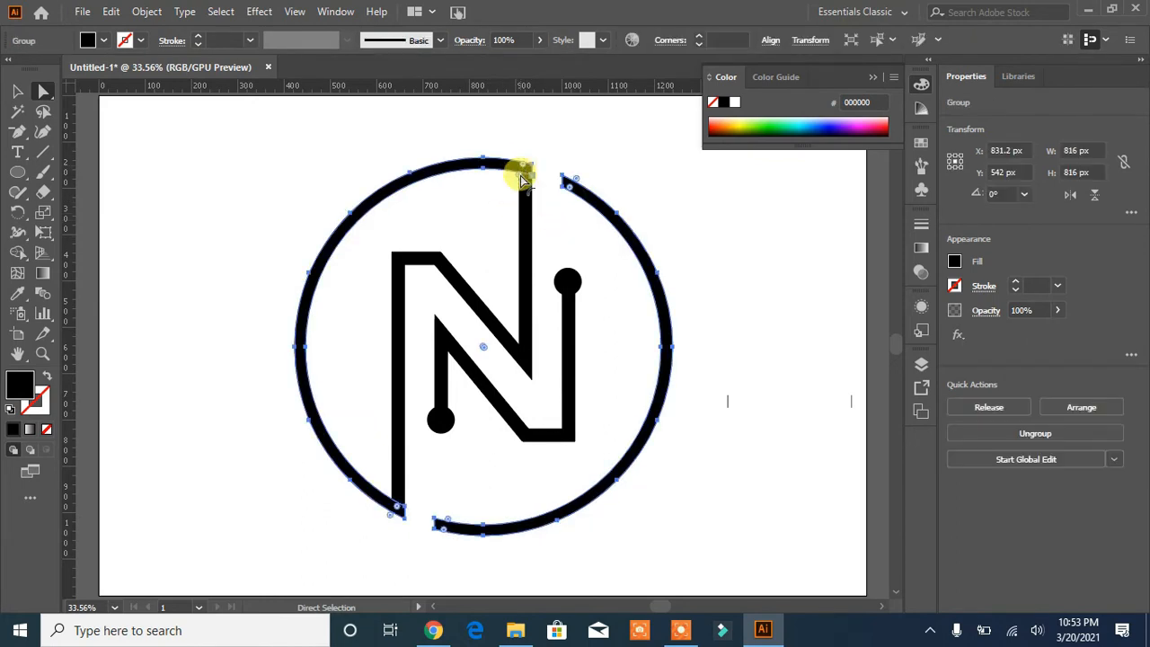
{"action": "left_click", "coordinate": [419, 230]}
{"action": "left_click", "coordinate": [526, 168]}
{"action": "left_click", "coordinate": [527, 171]}
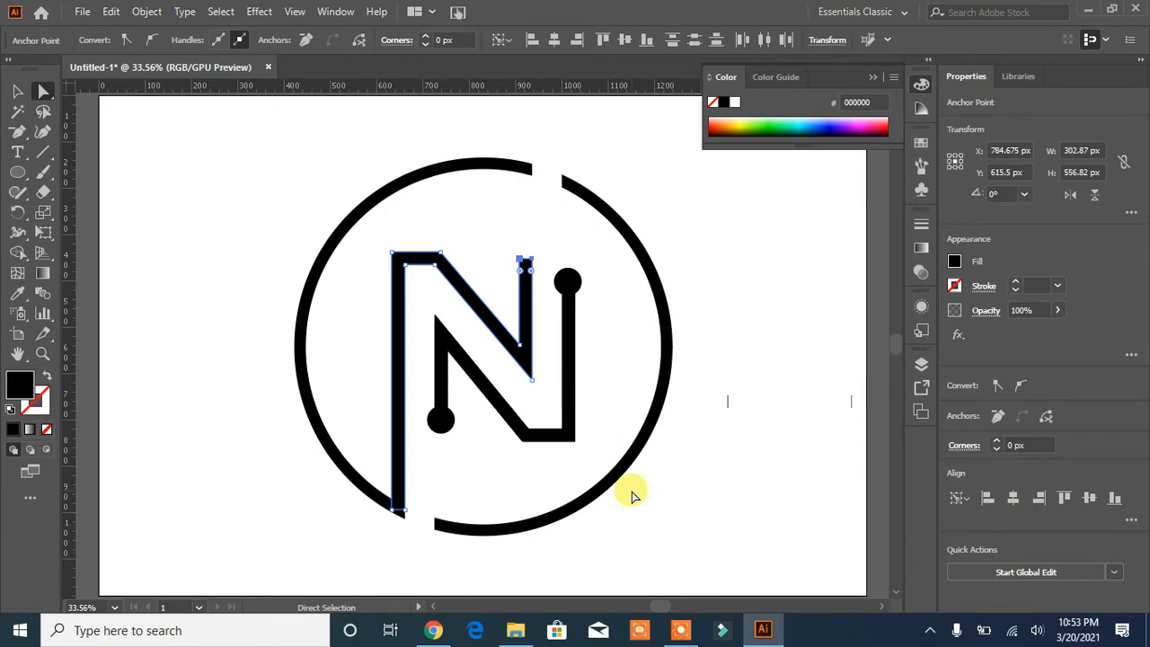
Step: Move the right dot onto the inner right stem's top end and extend the outer right stem up to join the ring
{"action": "left_click_drag", "start_coordinate": [564, 280], "coordinate": [526, 268]}
{"action": "left_click", "coordinate": [563, 290]}
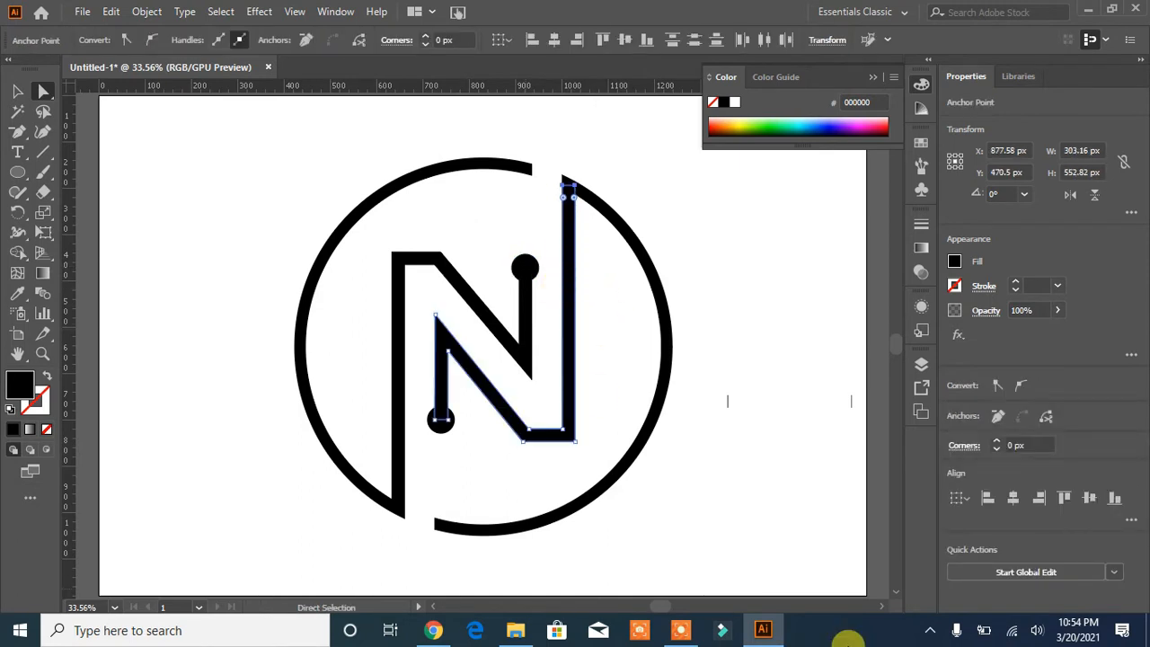
{"action": "left_click", "coordinate": [713, 320]}
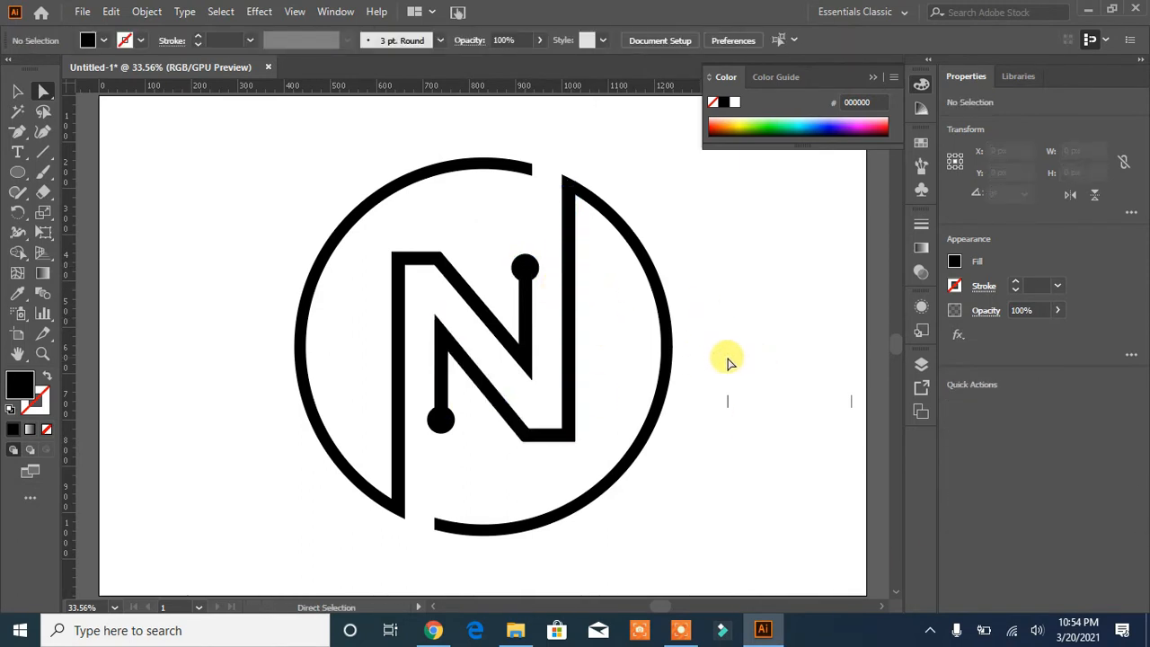
Step: Copy the two stem dots onto the ring's open ends above and below the N
{"action": "left_click_drag", "start_coordinate": [521, 266], "coordinate": [525, 170]}
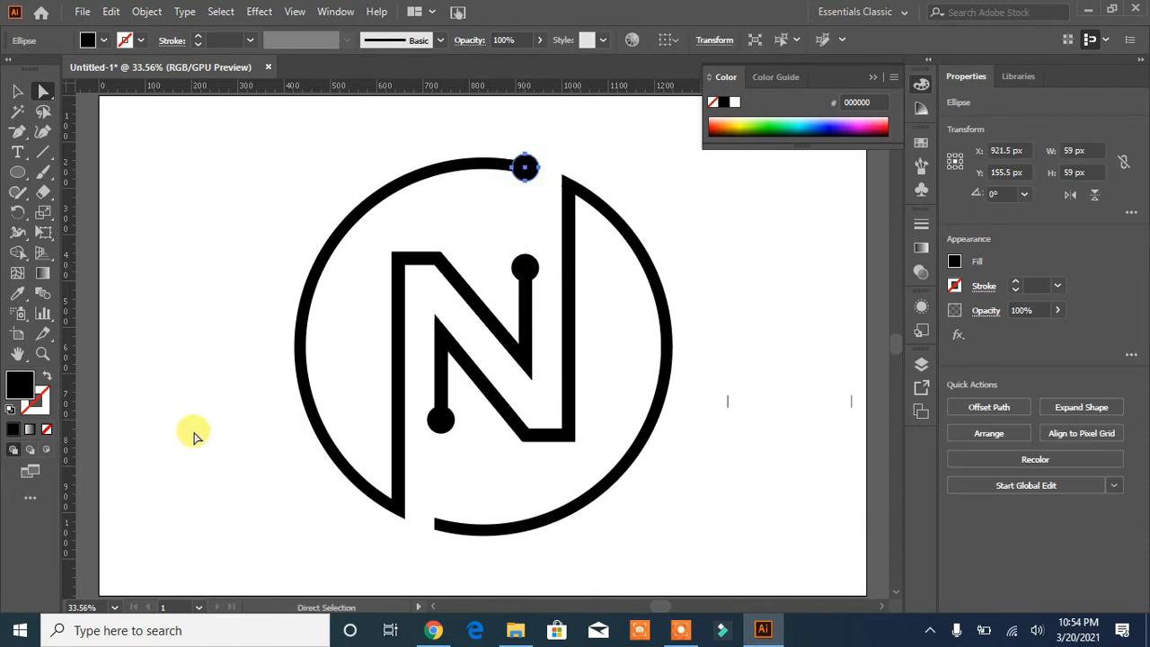
{"action": "left_click_drag", "start_coordinate": [441, 419], "coordinate": [441, 524]}
{"action": "left_click", "coordinate": [521, 595]}
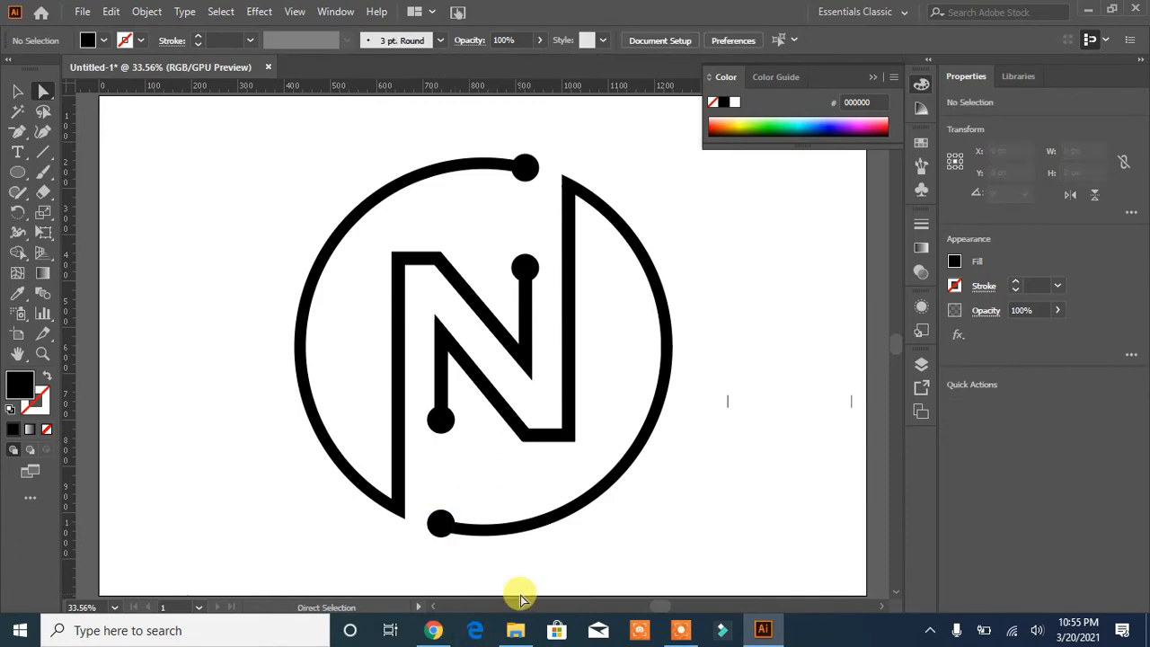
{"action": "left_click_drag", "start_coordinate": [503, 206], "coordinate": [495, 206]}
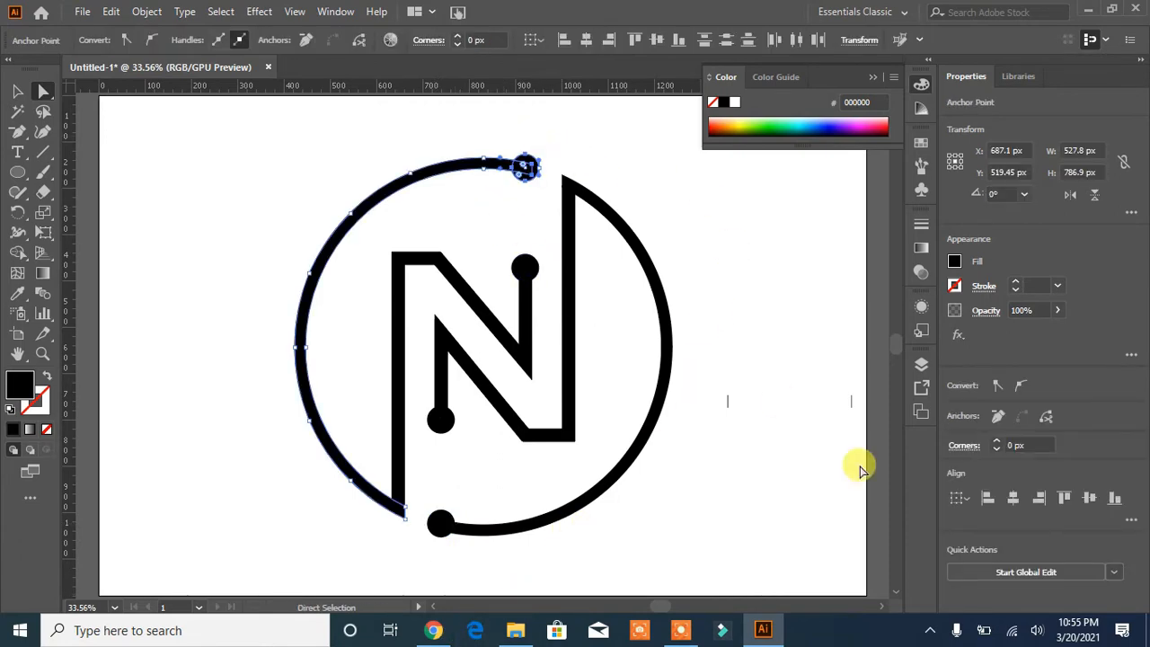
{"action": "left_click", "coordinate": [603, 135]}
Step: Select the N, the ring and all four dots and unite them into one shape with Pathfinder
{"action": "left_click_drag", "start_coordinate": [560, 140], "coordinate": [462, 483]}
{"action": "left_click", "coordinate": [17, 91]}
{"action": "scroll", "coordinate": [378, 557], "scroll_direction": "down", "scroll_amount": 2}
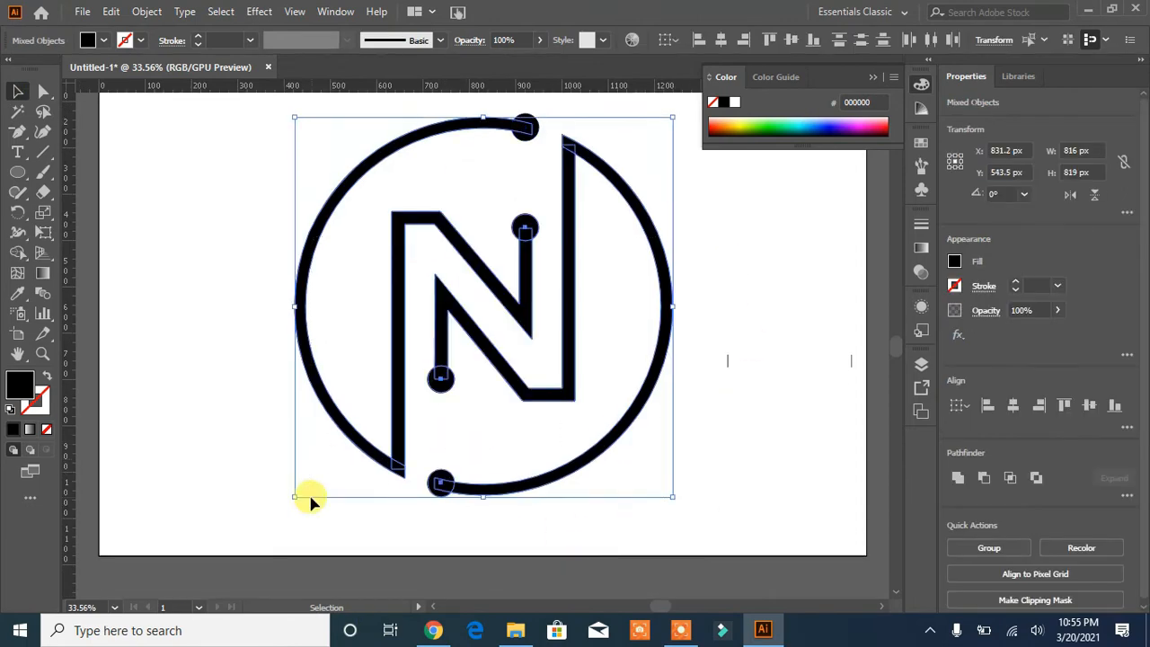
{"action": "left_click", "coordinate": [958, 477]}
{"action": "left_click", "coordinate": [818, 435]}
{"action": "left_click_drag", "start_coordinate": [426, 177], "coordinate": [427, 177]}
{"action": "left_click", "coordinate": [958, 477]}
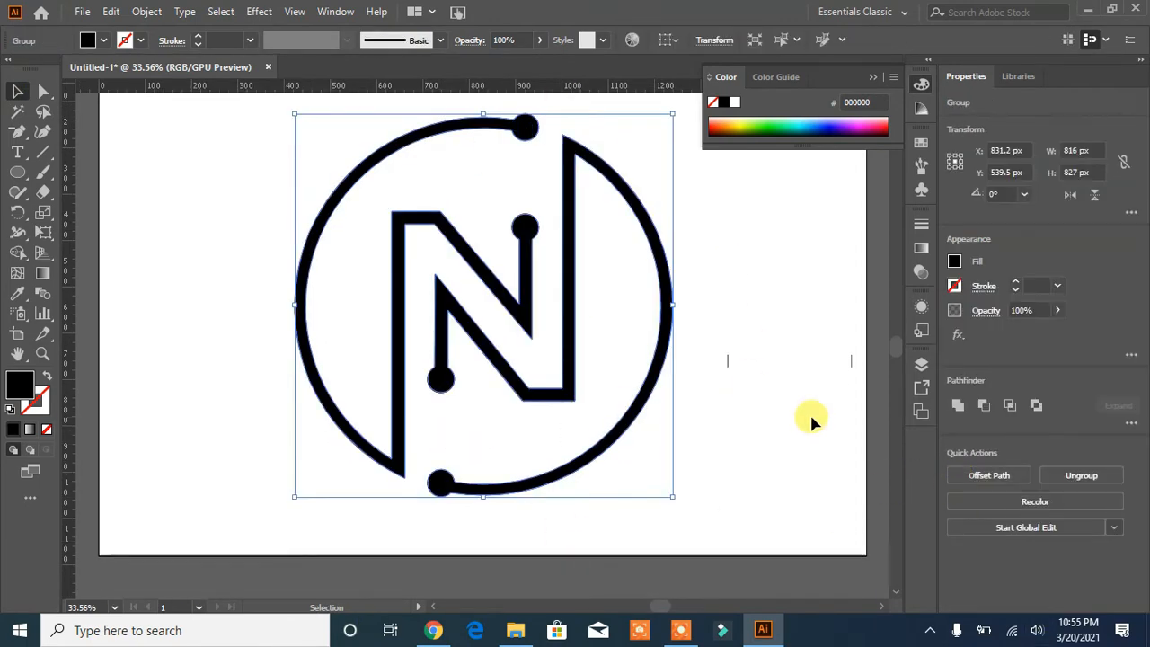
{"action": "left_click", "coordinate": [809, 416]}
{"action": "left_click", "coordinate": [667, 312]}
{"action": "left_click", "coordinate": [730, 371]}
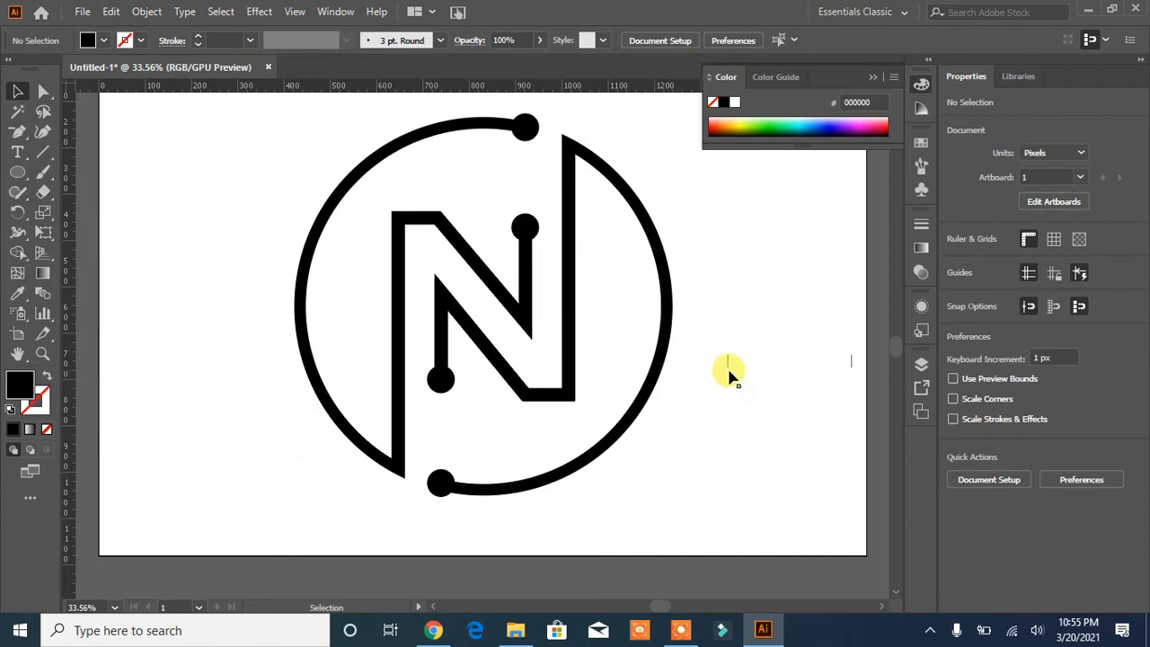
Step: Fill the united N logo with a light blue swatch
{"action": "left_click_drag", "start_coordinate": [859, 415], "coordinate": [858, 416]}
{"action": "left_click", "coordinate": [858, 415]}
{"action": "key", "text": "ctrl+0"}
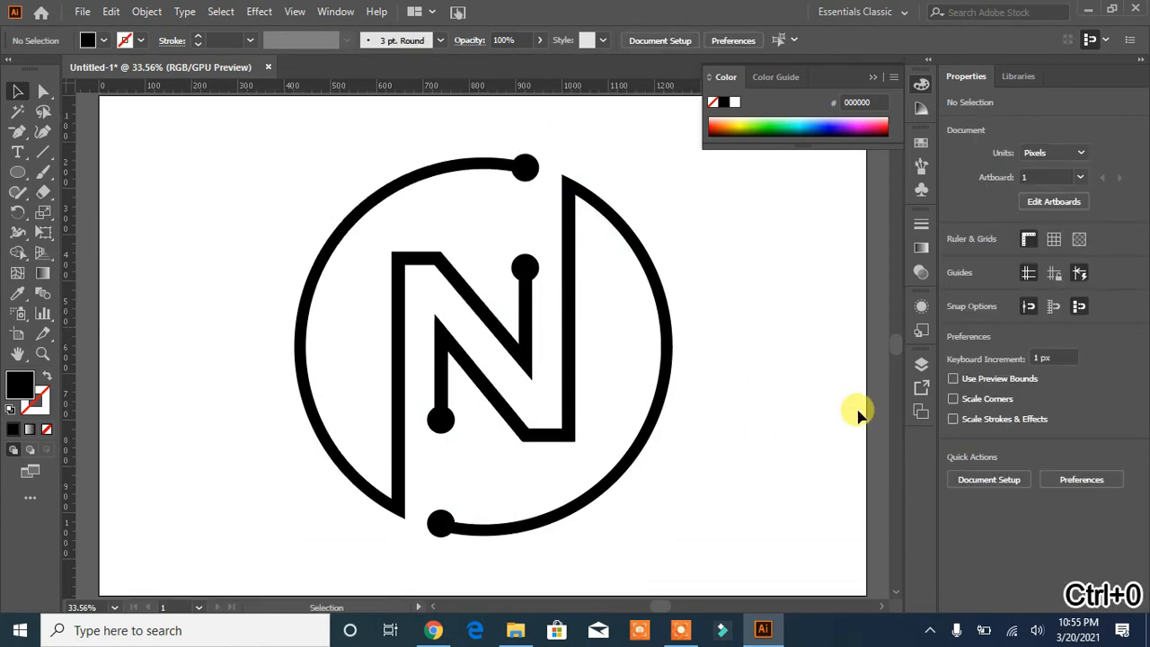
{"action": "left_click", "coordinate": [629, 226]}
{"action": "left_click", "coordinate": [922, 252]}
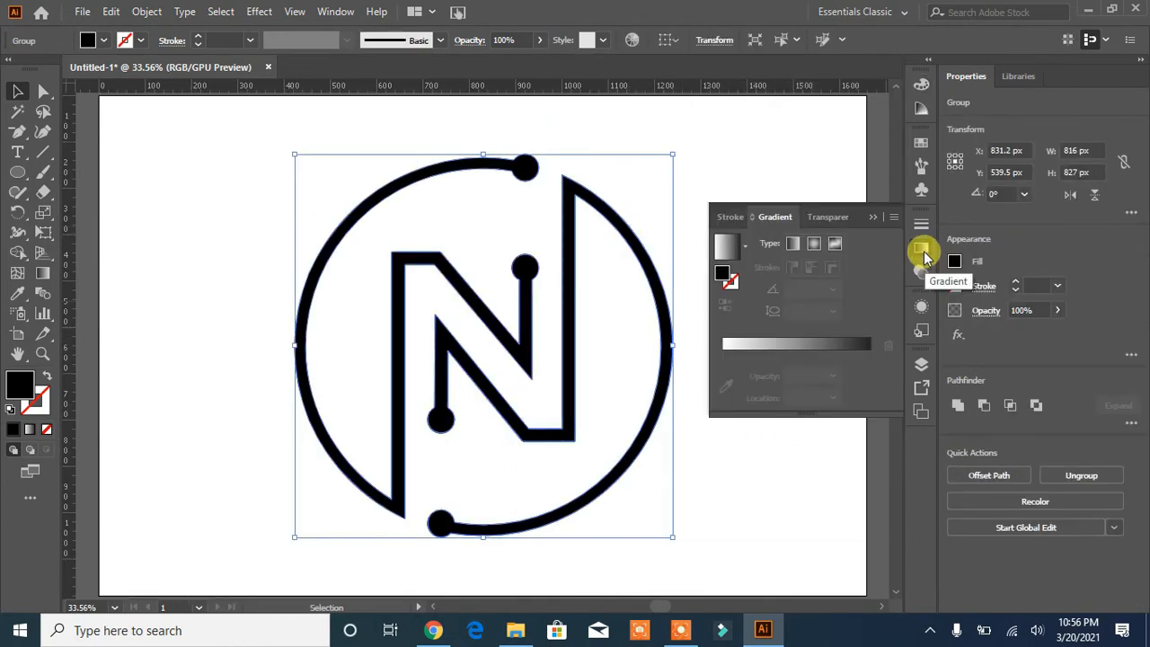
{"action": "left_click", "coordinate": [921, 252]}
{"action": "left_click", "coordinate": [87, 39]}
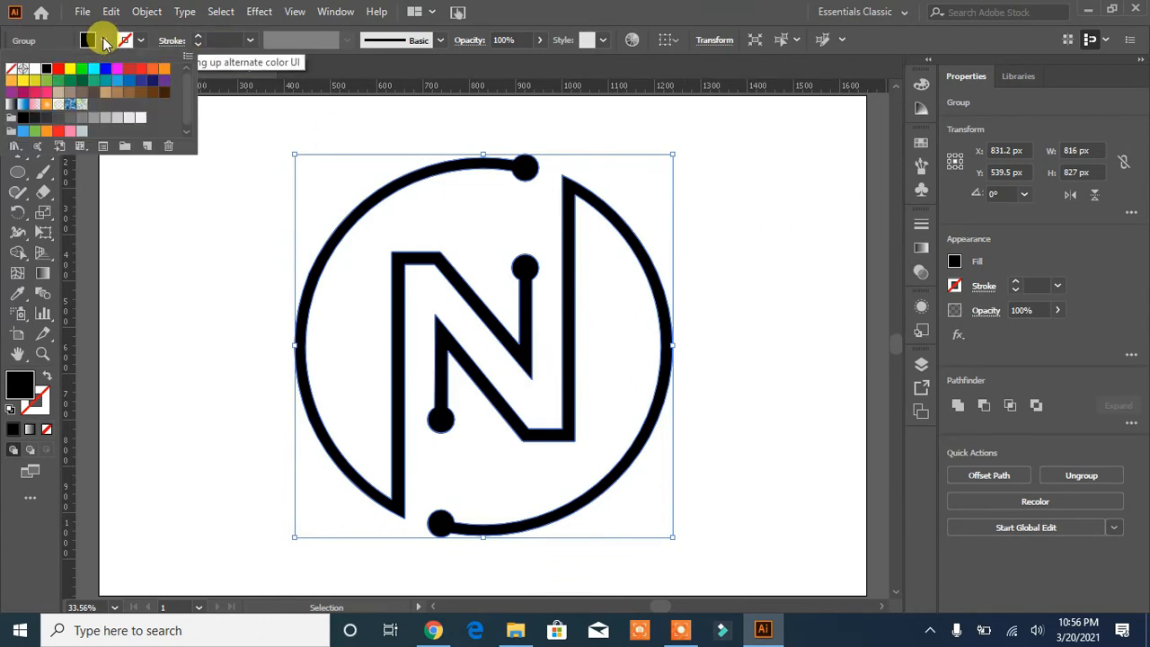
{"action": "left_click", "coordinate": [106, 83]}
{"action": "left_click", "coordinate": [216, 243]}
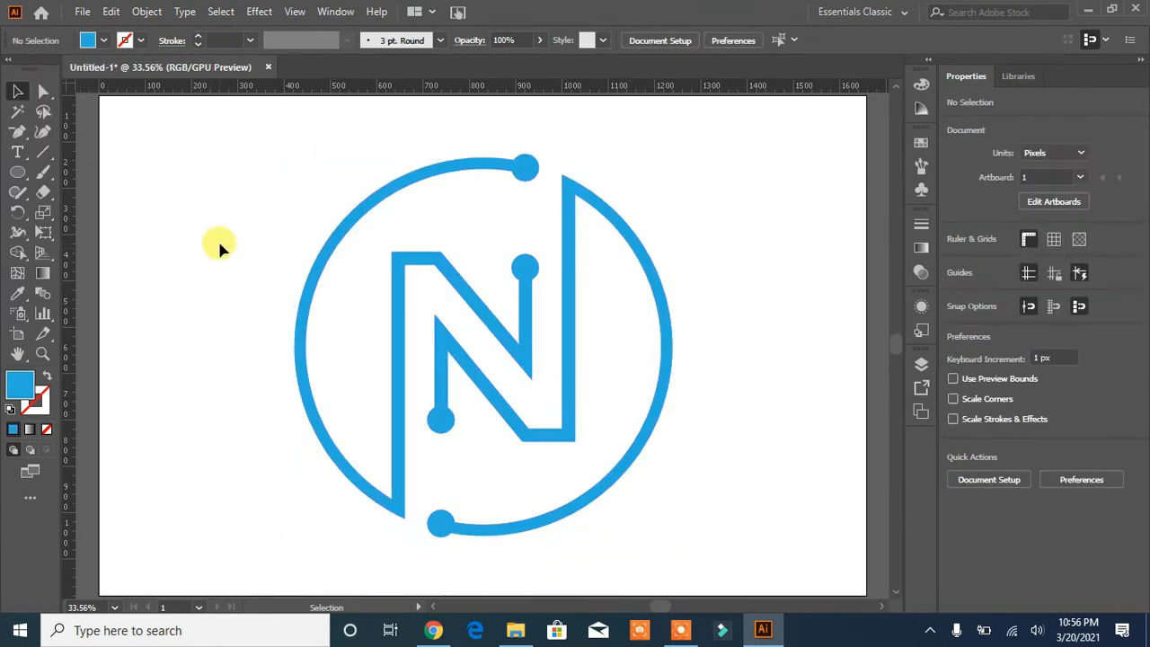
Step: Start an Outer Glow effect on the logo and choose a pale cyan glow colour
{"action": "left_click", "coordinate": [310, 281]}
{"action": "left_click", "coordinate": [259, 11]}
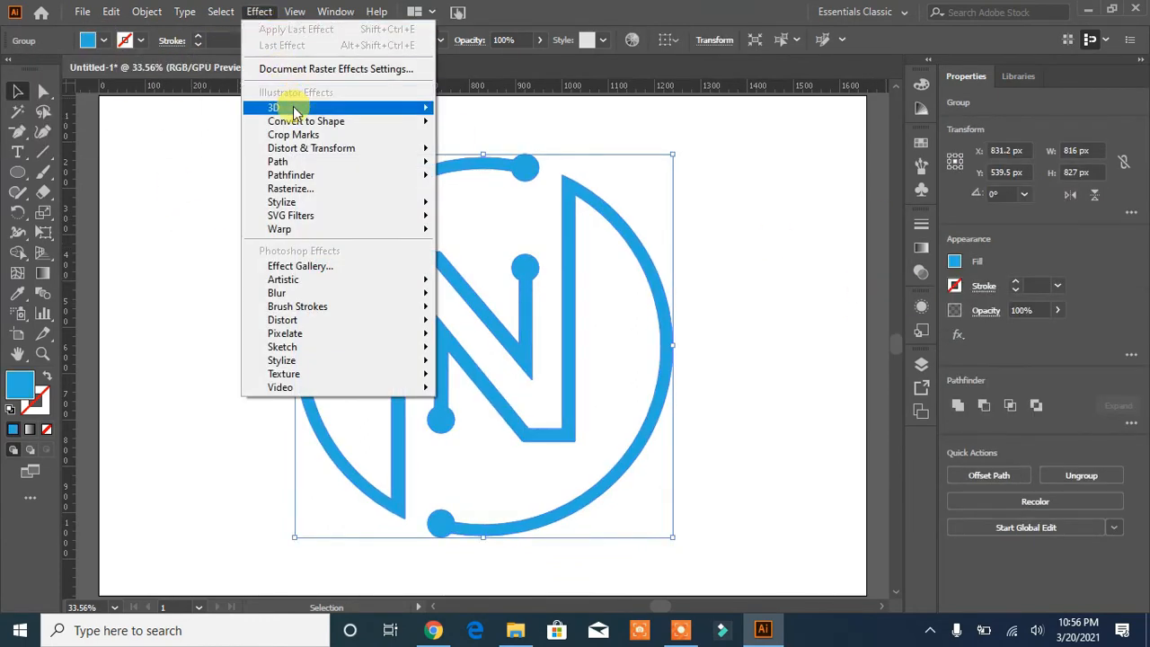
{"action": "mouse_move", "coordinate": [306, 205]}
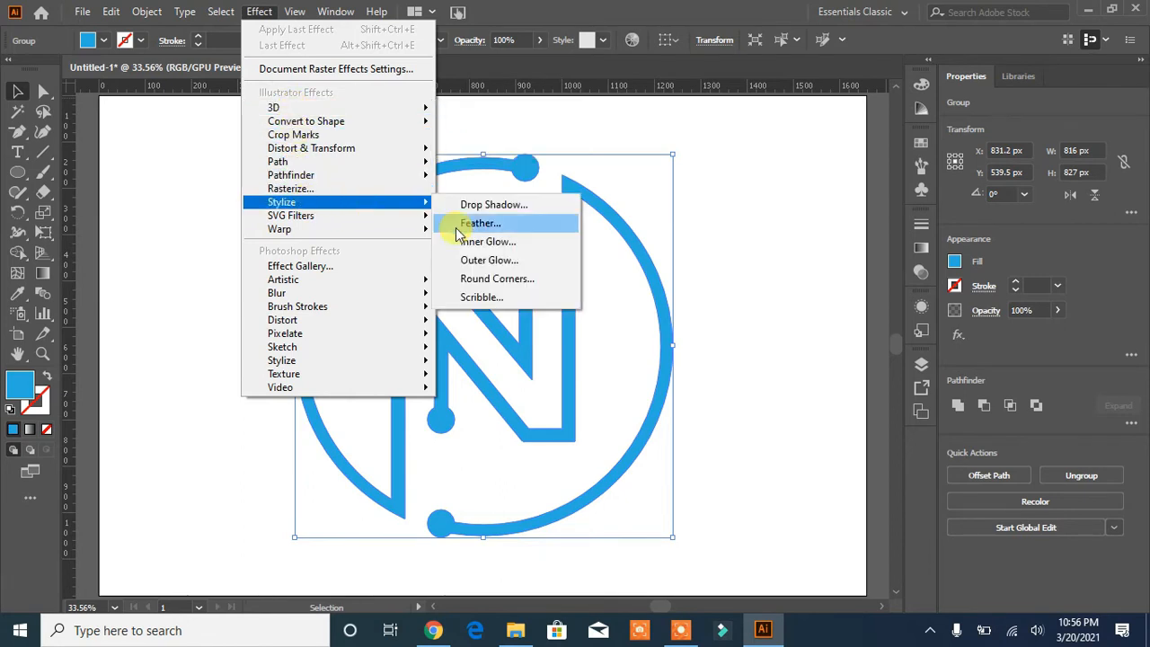
{"action": "left_click", "coordinate": [504, 260]}
{"action": "left_click", "coordinate": [752, 198]}
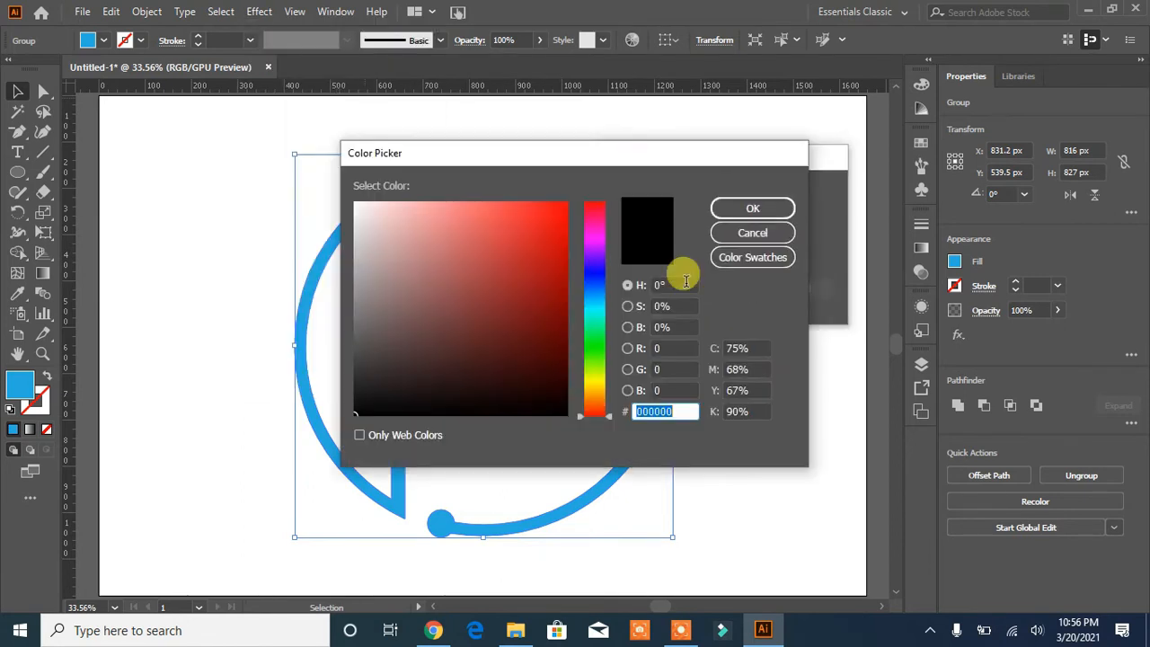
{"action": "left_click", "coordinate": [598, 313]}
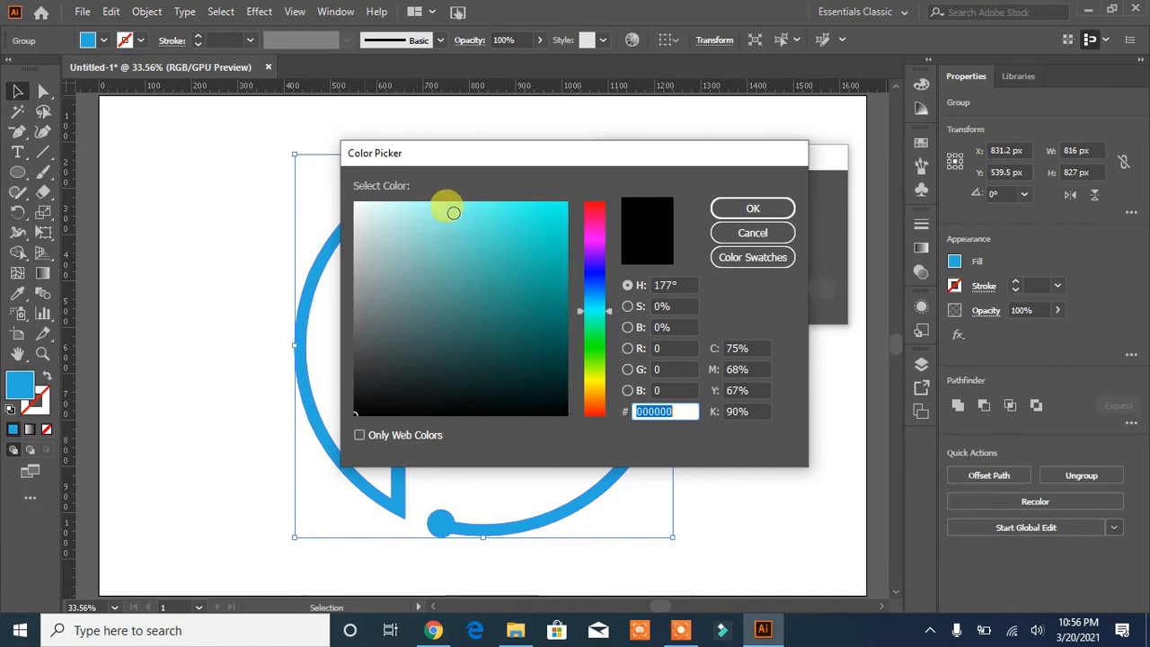
{"action": "left_click", "coordinate": [454, 212]}
{"action": "left_click", "coordinate": [753, 209]}
Step: Preview the Outer Glow and apply it with Normal blending mode and a 24 px blur
{"action": "left_click", "coordinate": [615, 288]}
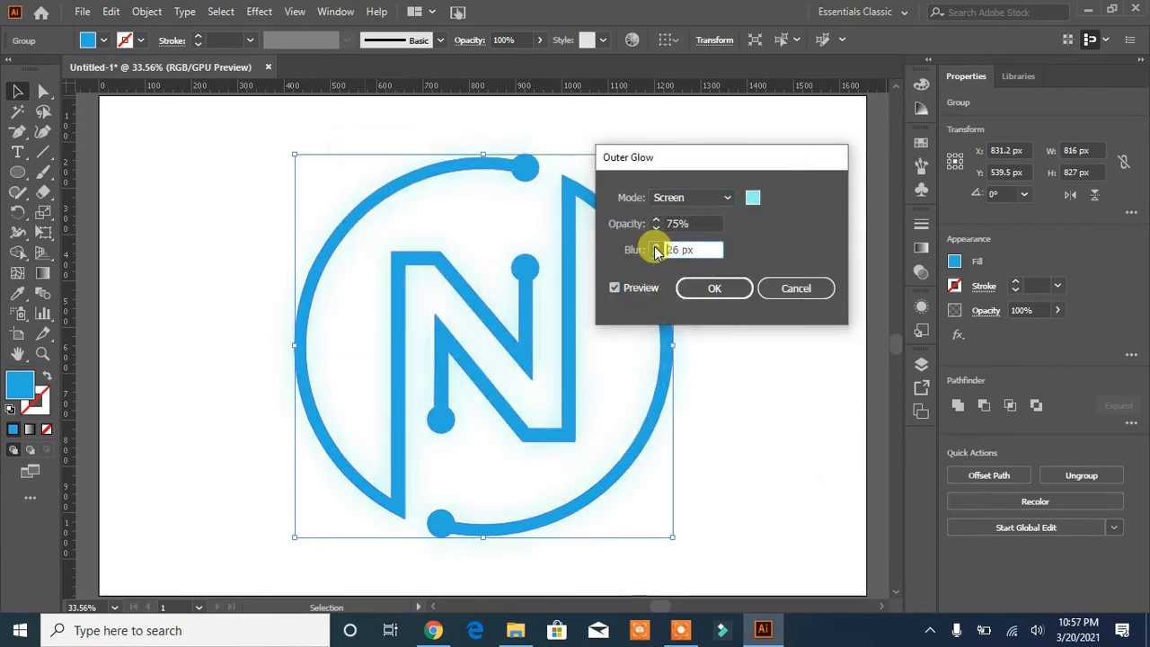
{"action": "left_click", "coordinate": [728, 197]}
{"action": "left_click", "coordinate": [713, 221]}
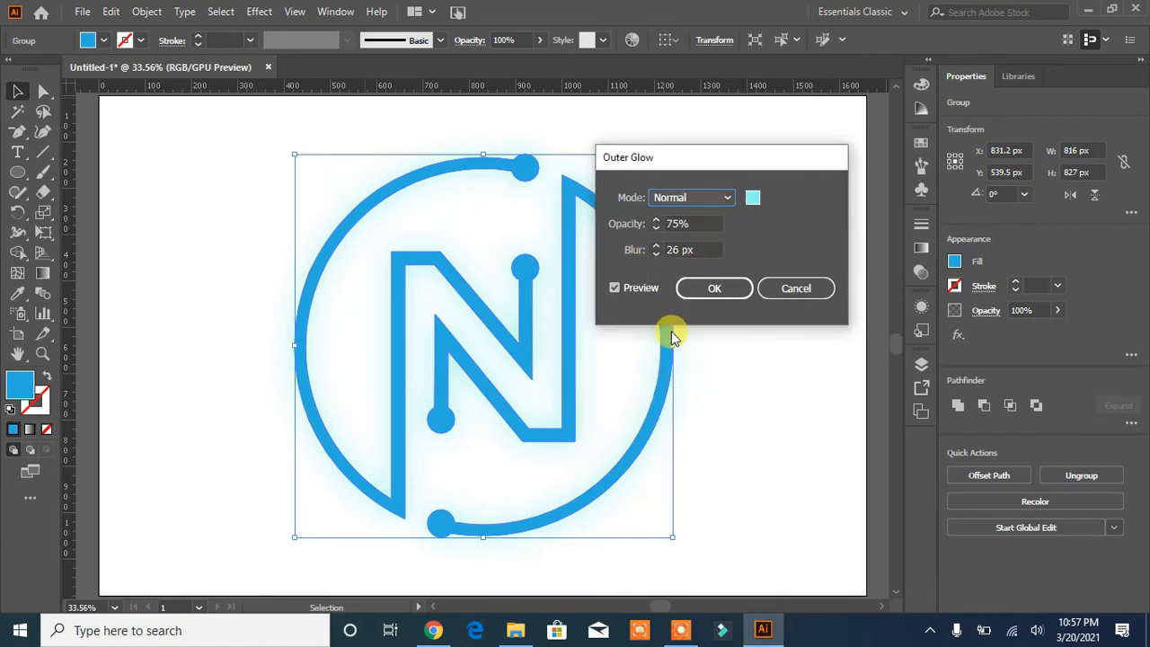
{"action": "left_click", "coordinate": [710, 197]}
{"action": "left_click", "coordinate": [711, 237]}
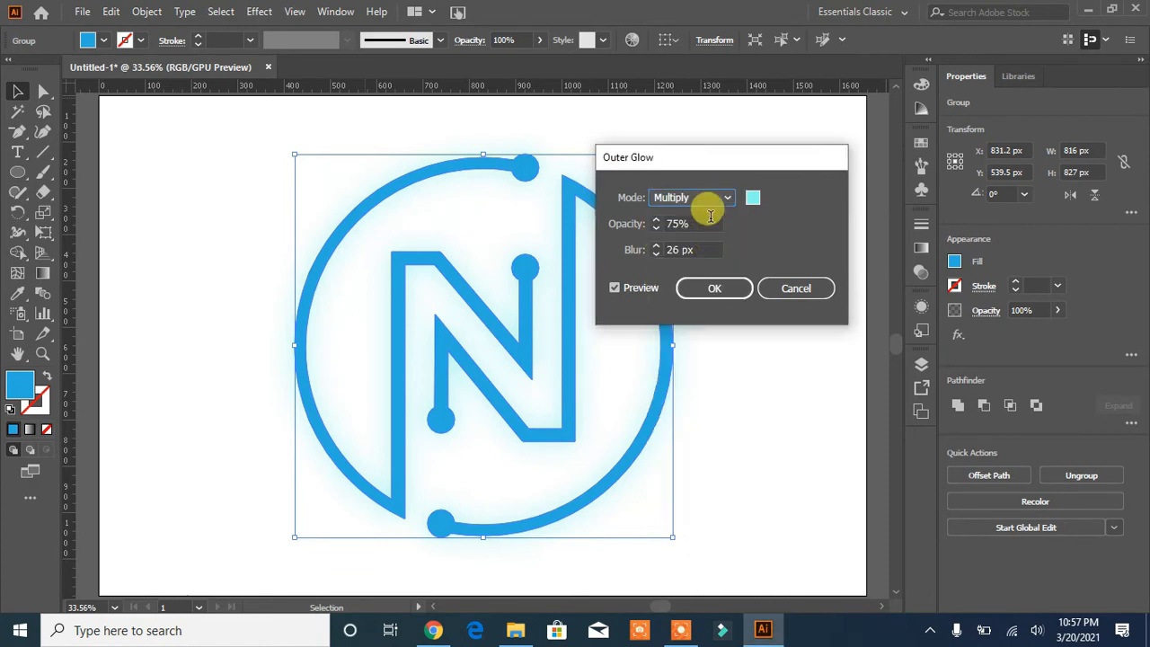
{"action": "left_click", "coordinate": [710, 197]}
{"action": "left_click", "coordinate": [713, 221]}
{"action": "left_click", "coordinate": [658, 247]}
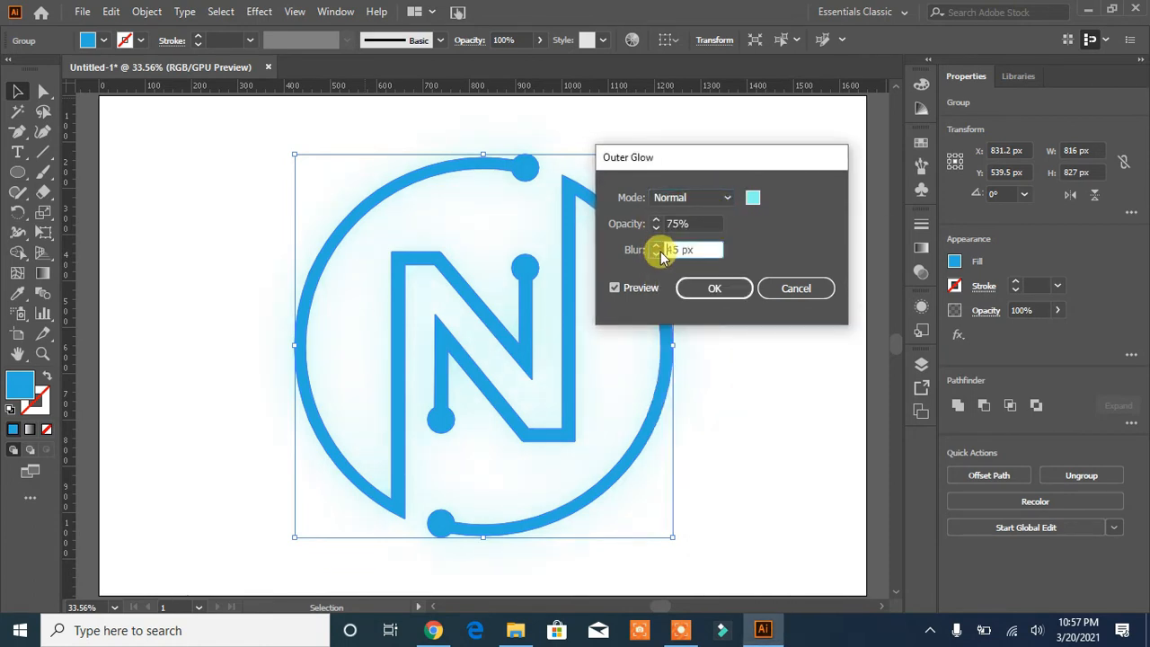
{"action": "left_click", "coordinate": [715, 288]}
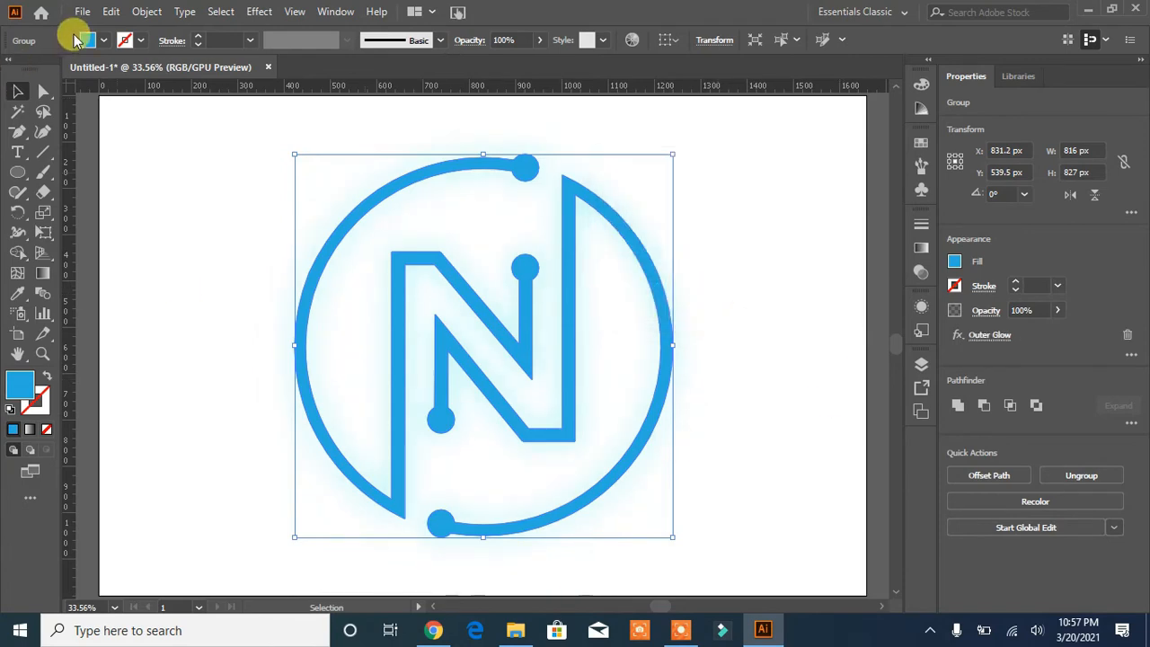
Step: Draw a 1658 × 1080 px rectangle covering the whole artboard and fill it with black
{"action": "left_click", "coordinate": [18, 172]}
{"action": "left_click", "coordinate": [90, 171]}
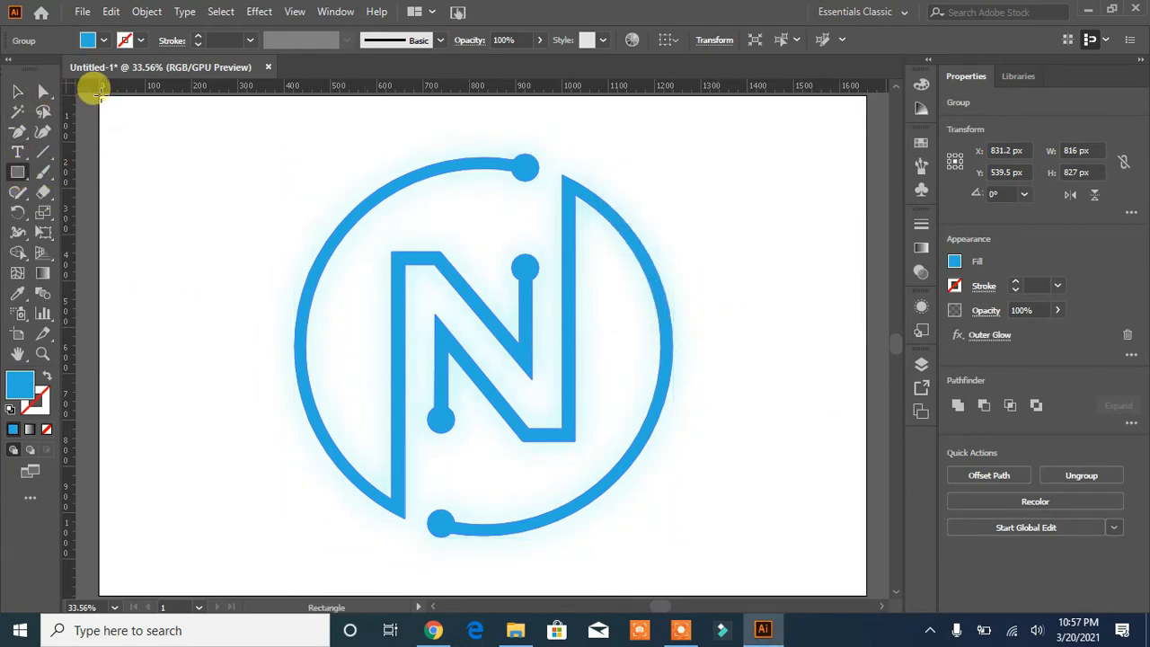
{"action": "key", "text": "ctrl+minus"}
{"action": "key", "text": "ctrl+minus"}
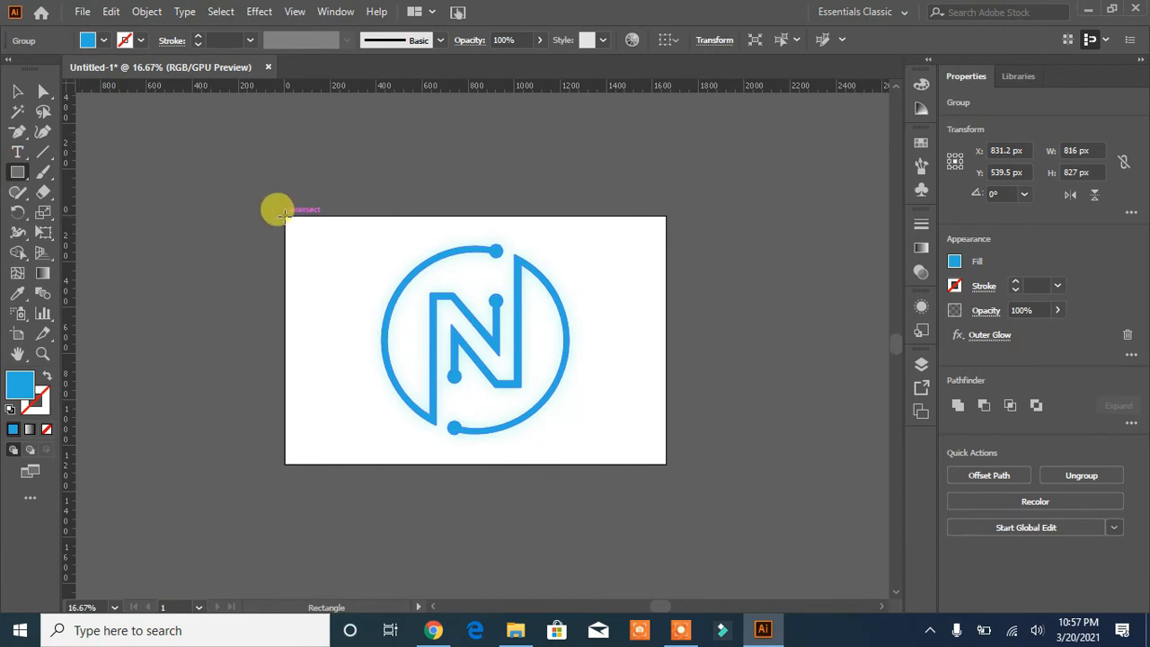
{"action": "left_click_drag", "start_coordinate": [284, 216], "coordinate": [667, 465]}
{"action": "left_click", "coordinate": [102, 40]}
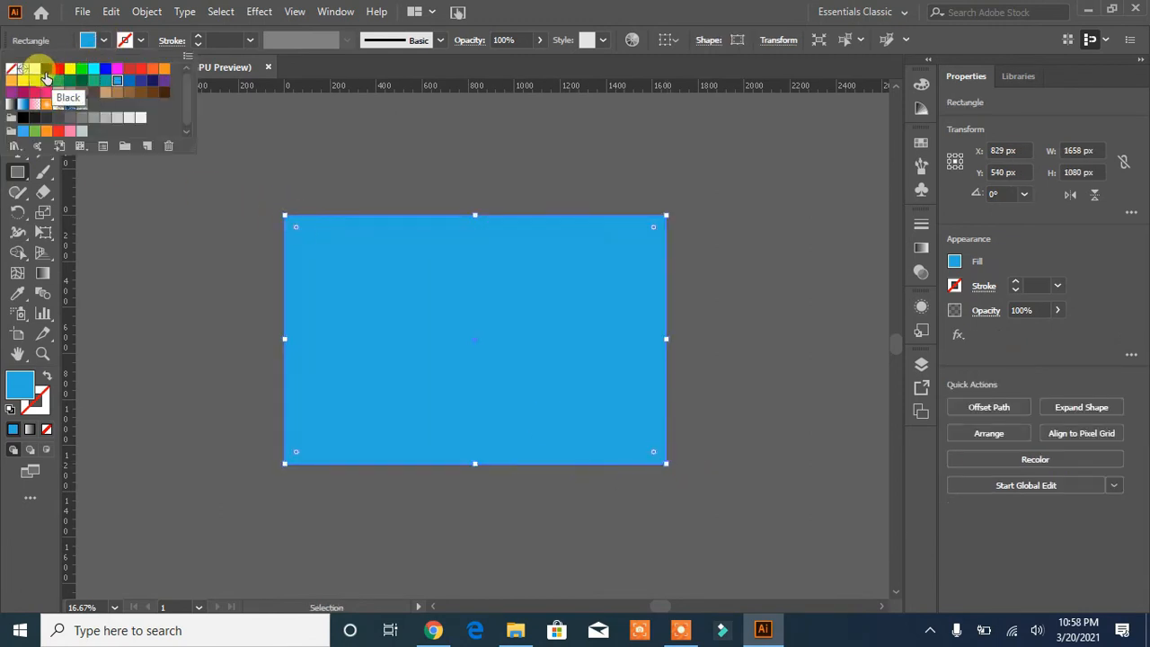
{"action": "left_click", "coordinate": [47, 79]}
{"action": "left_click", "coordinate": [385, 298]}
{"action": "key", "text": "Escape"}
Step: Send the black rectangle to the back so it forms the background behind the logo
{"action": "right_click", "coordinate": [408, 246]}
{"action": "mouse_move", "coordinate": [454, 527]}
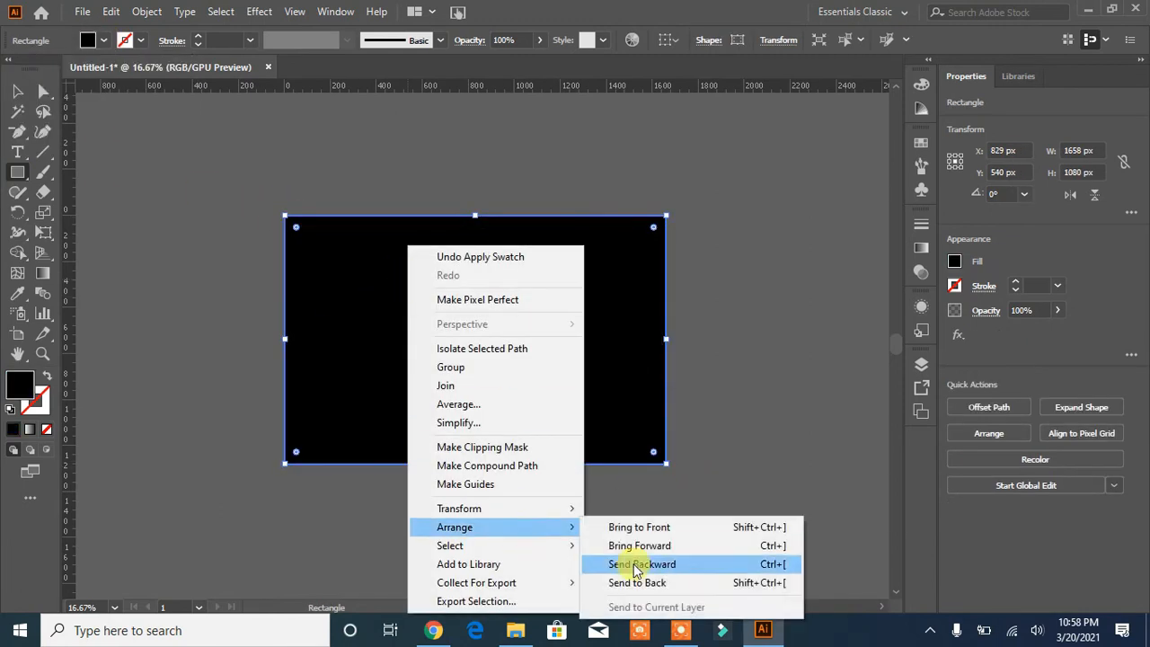
{"action": "left_click", "coordinate": [634, 580]}
{"action": "left_click", "coordinate": [213, 244]}
{"action": "left_click", "coordinate": [616, 341]}
{"action": "left_click", "coordinate": [17, 91]}
{"action": "left_click", "coordinate": [227, 271]}
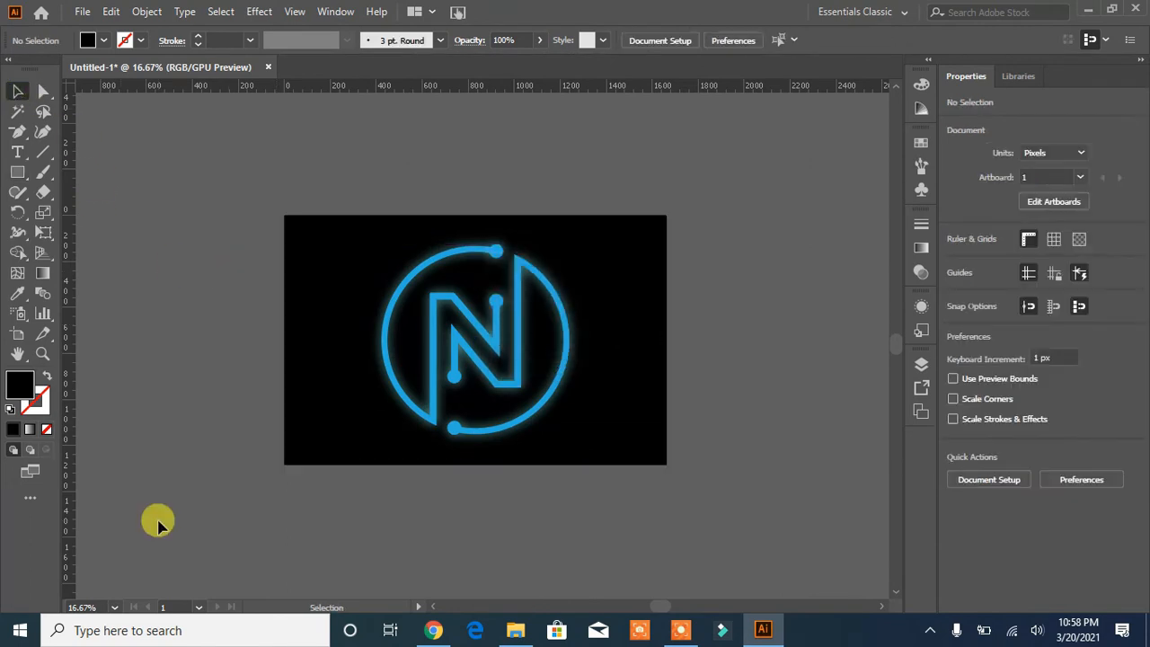
{"action": "key", "text": "ctrl+0"}
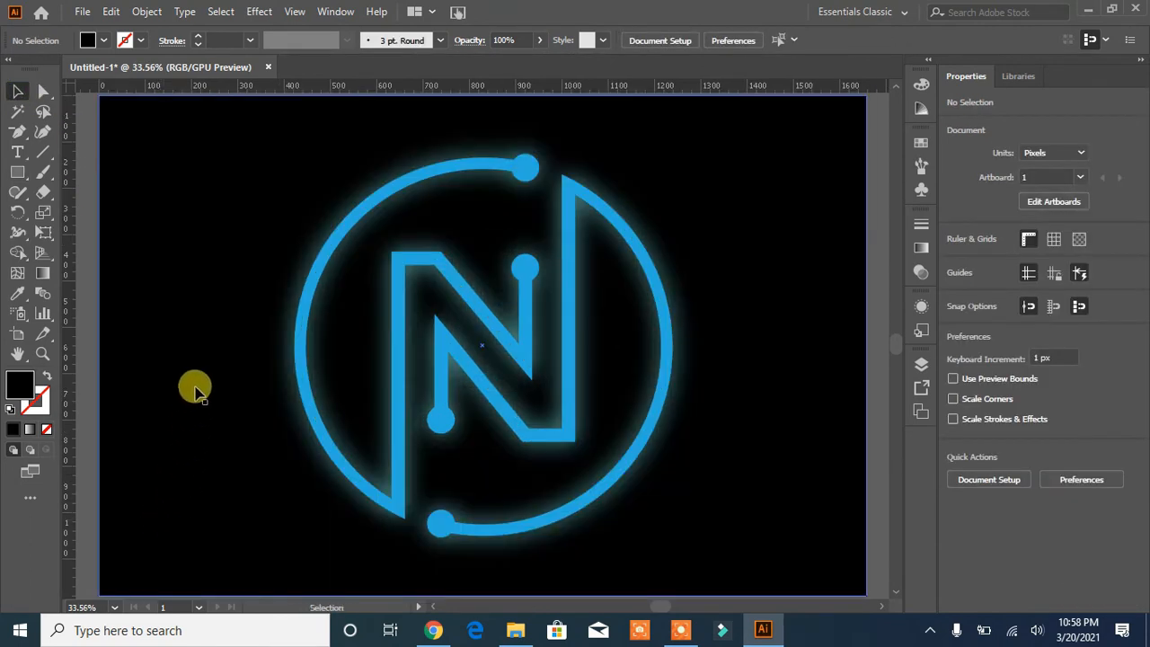
Step: Scale the logo down proportionally about its centre to about 522 × 529 px
{"action": "left_click", "coordinate": [669, 351]}
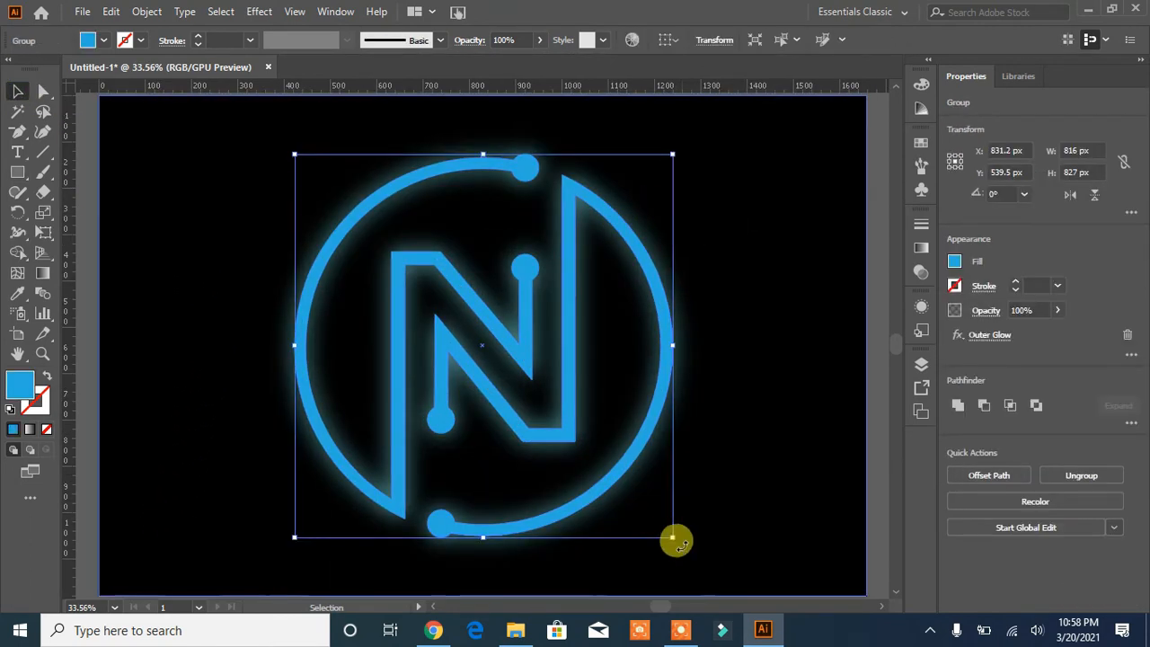
{"action": "left_click_drag", "start_coordinate": [673, 539], "coordinate": [605, 468]}
{"action": "left_click", "coordinate": [674, 467]}
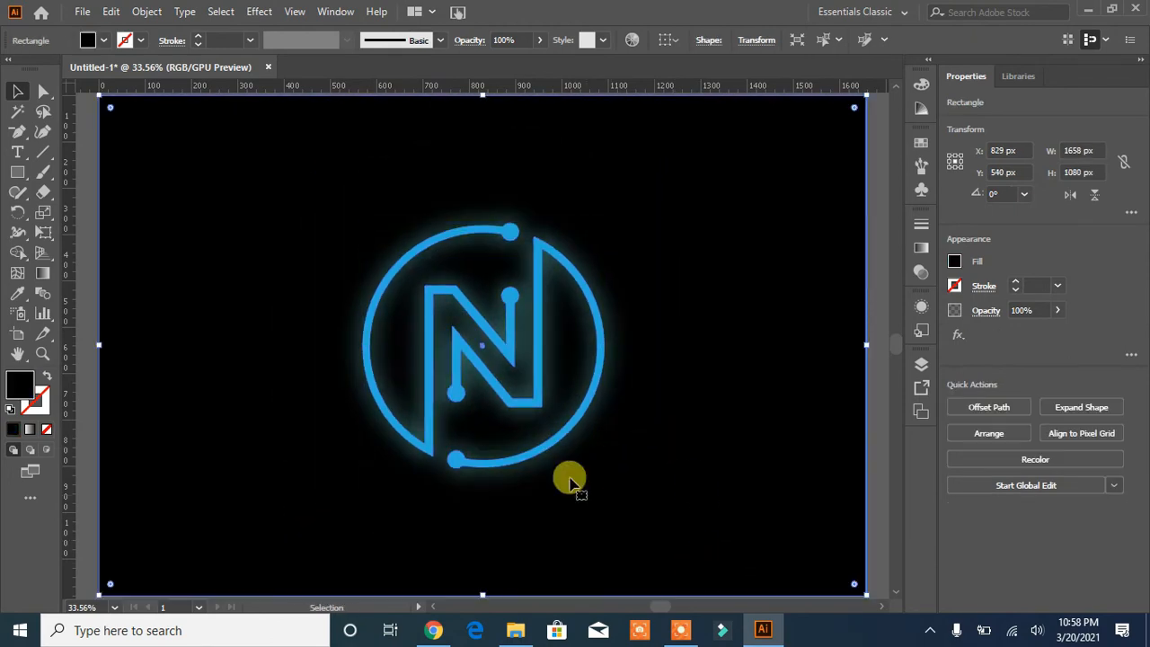
Step: Edit the logo's existing Outer Glow with preview on, setting its opacity to 71% and its blur to 6 px
{"action": "left_click", "coordinate": [553, 442]}
{"action": "left_click", "coordinate": [999, 335]}
{"action": "left_click_drag", "start_coordinate": [720, 154], "coordinate": [835, 150]}
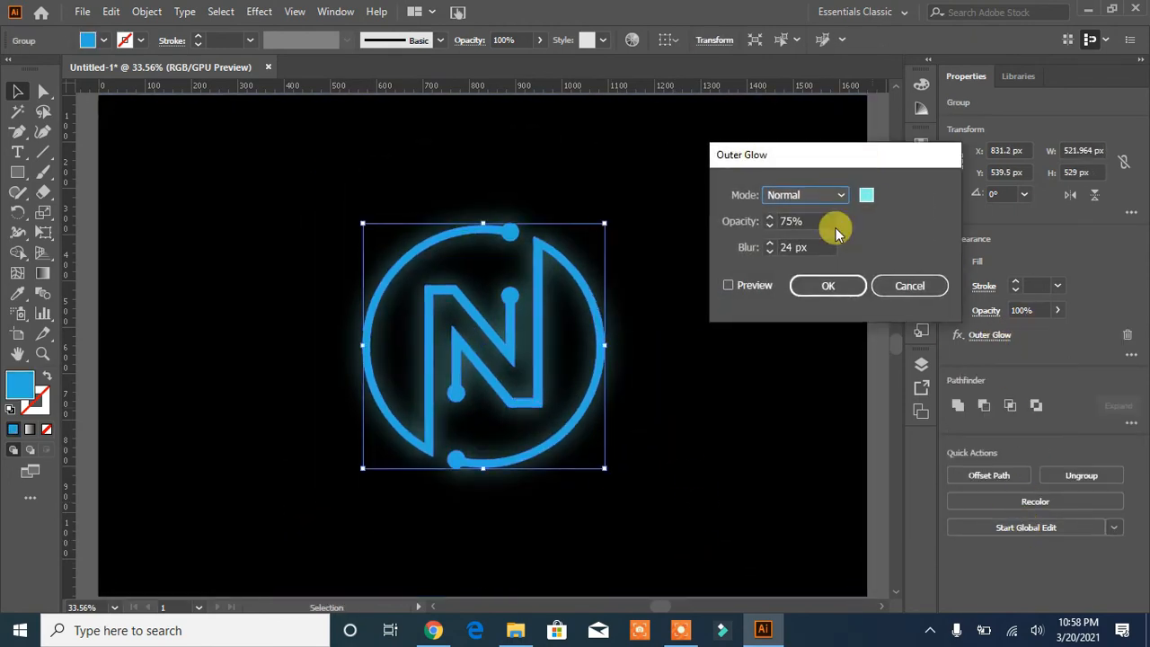
{"action": "left_click", "coordinate": [771, 217]}
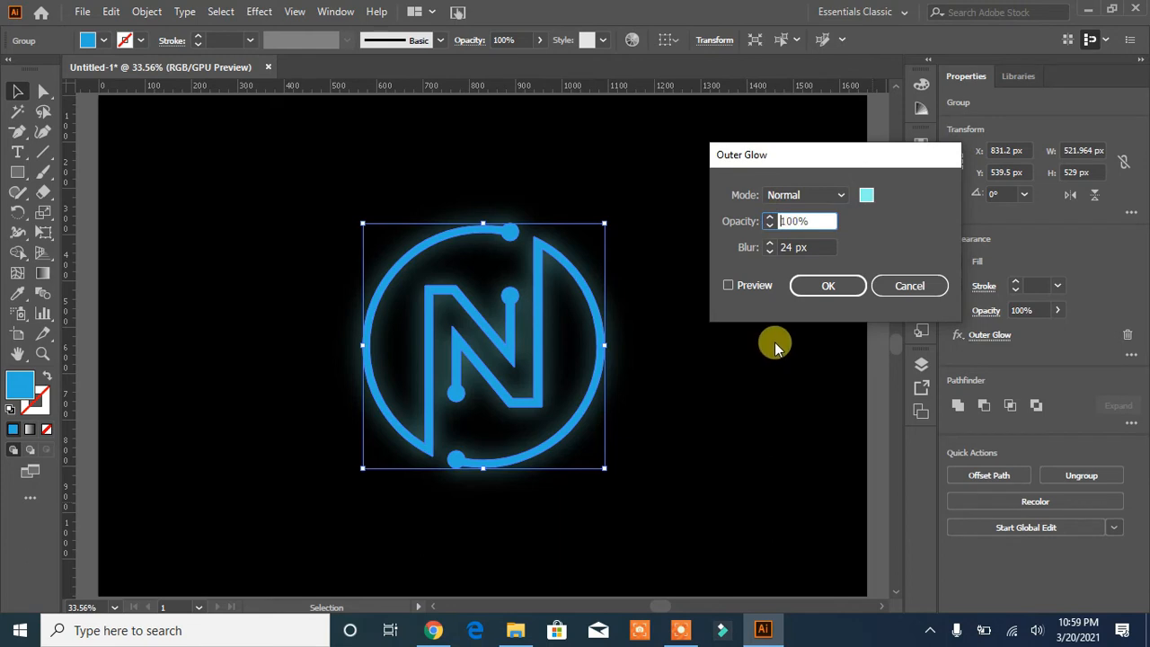
{"action": "left_click", "coordinate": [770, 226]}
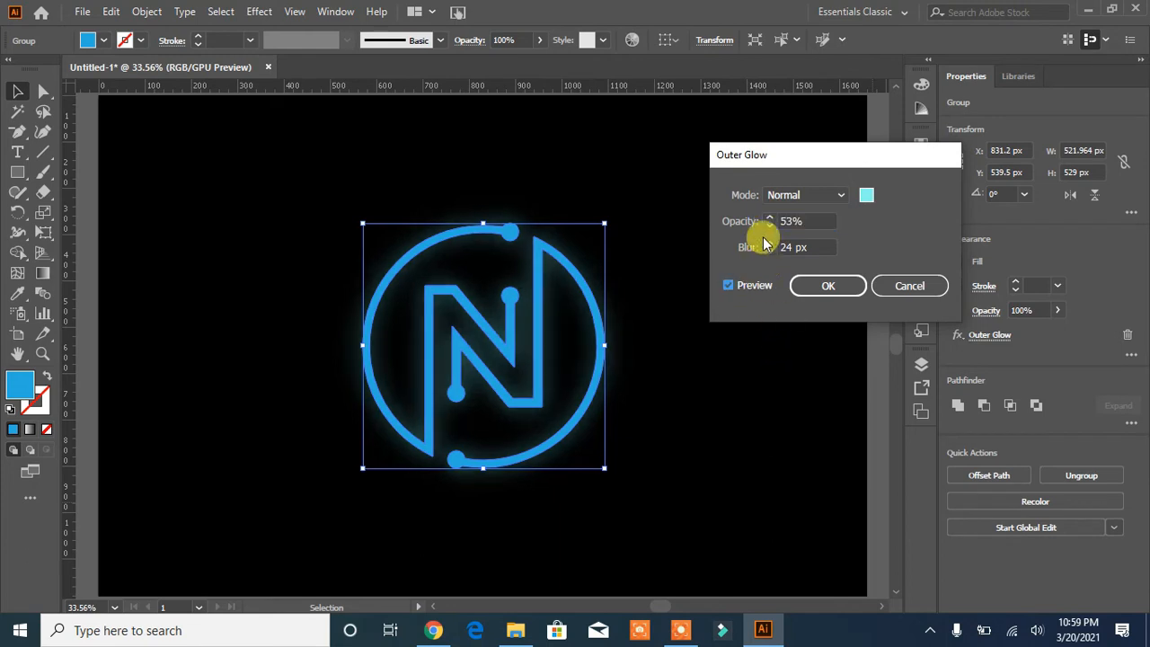
{"action": "left_click", "coordinate": [771, 218]}
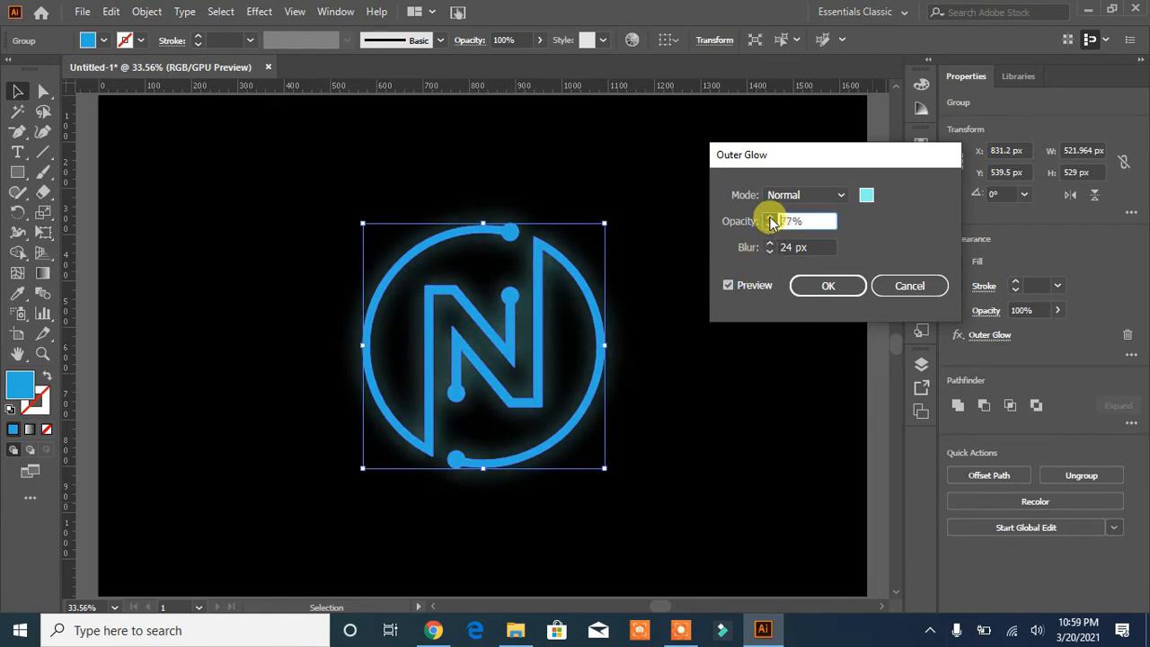
{"action": "left_click", "coordinate": [772, 226]}
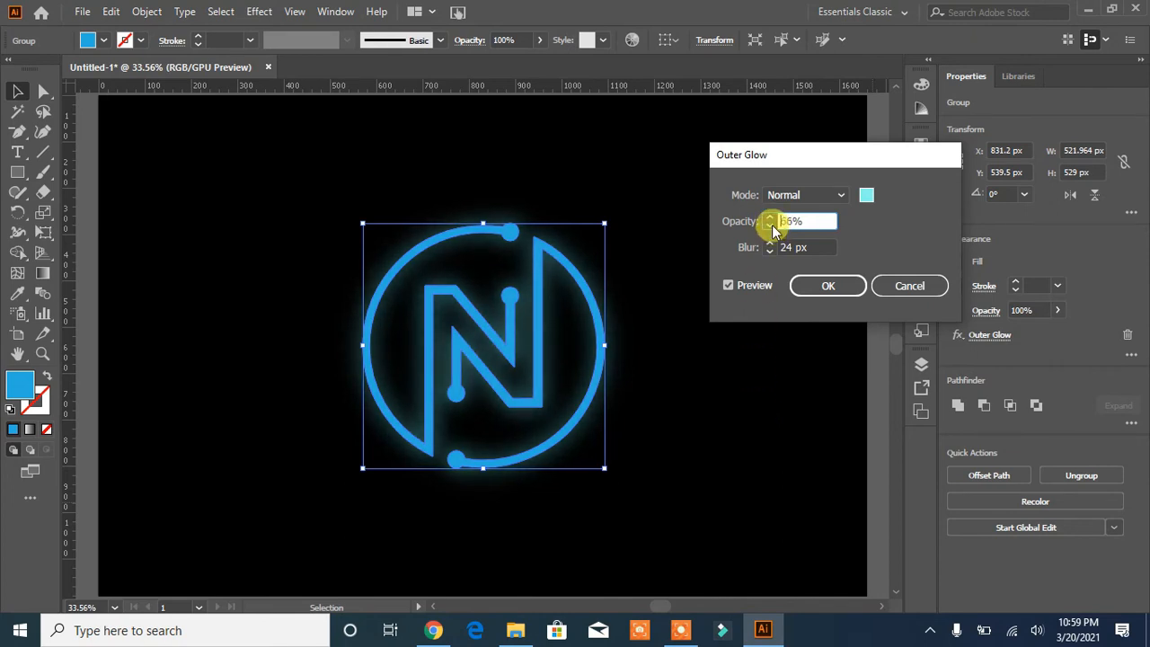
{"action": "left_click", "coordinate": [770, 226]}
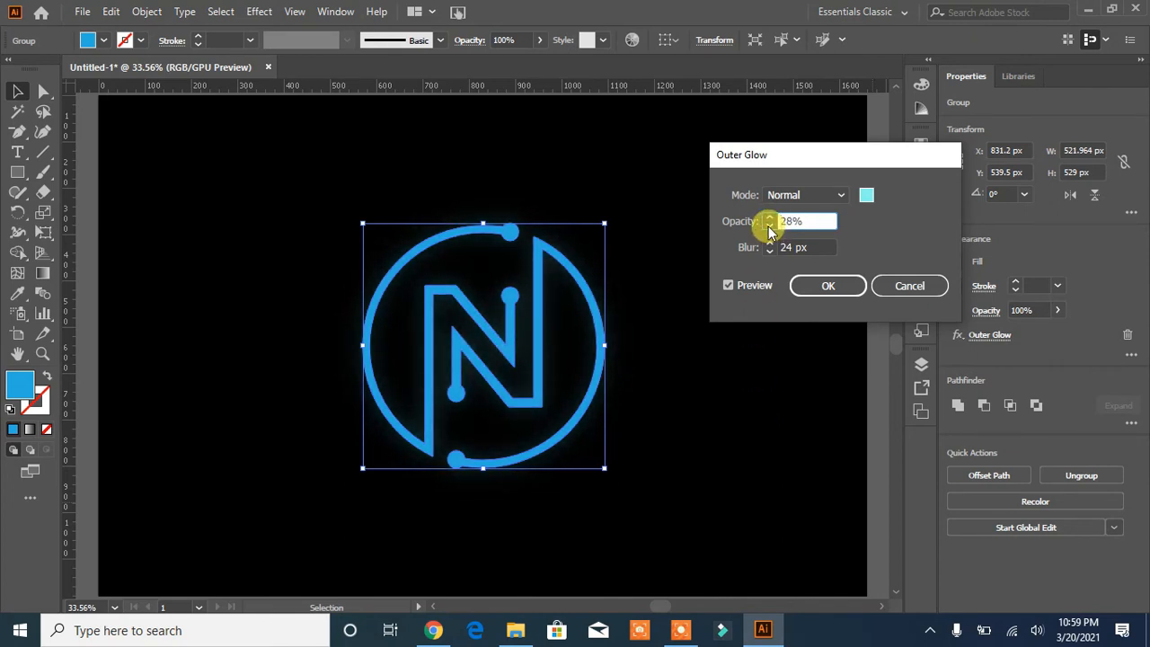
{"action": "left_click", "coordinate": [770, 244]}
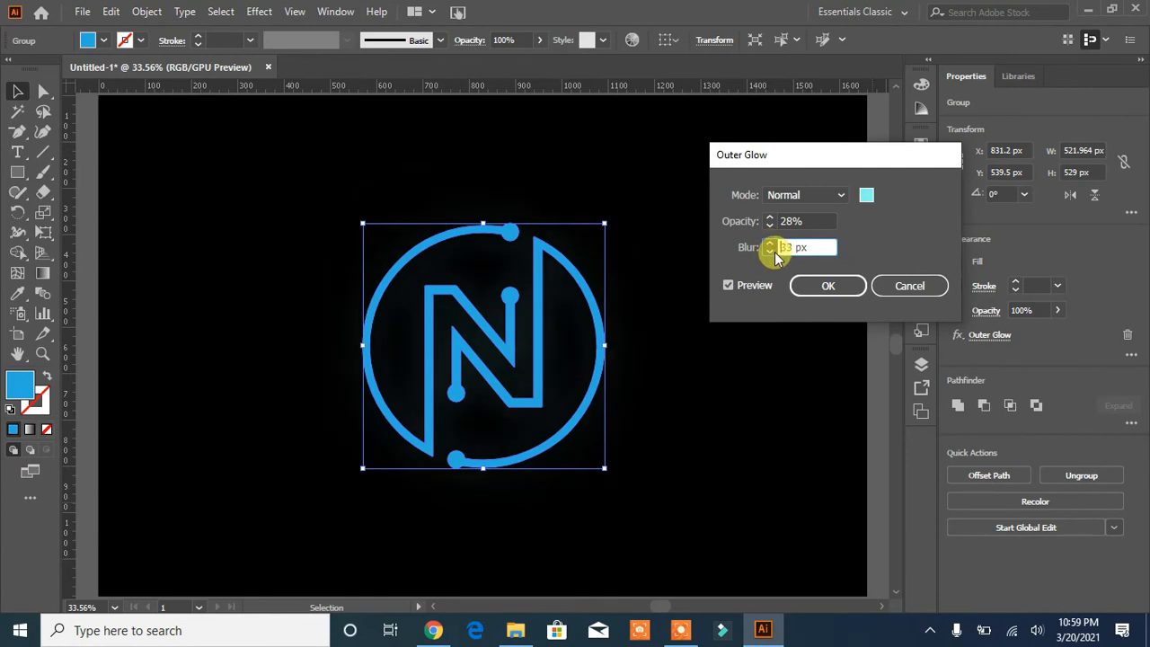
{"action": "left_click", "coordinate": [773, 252]}
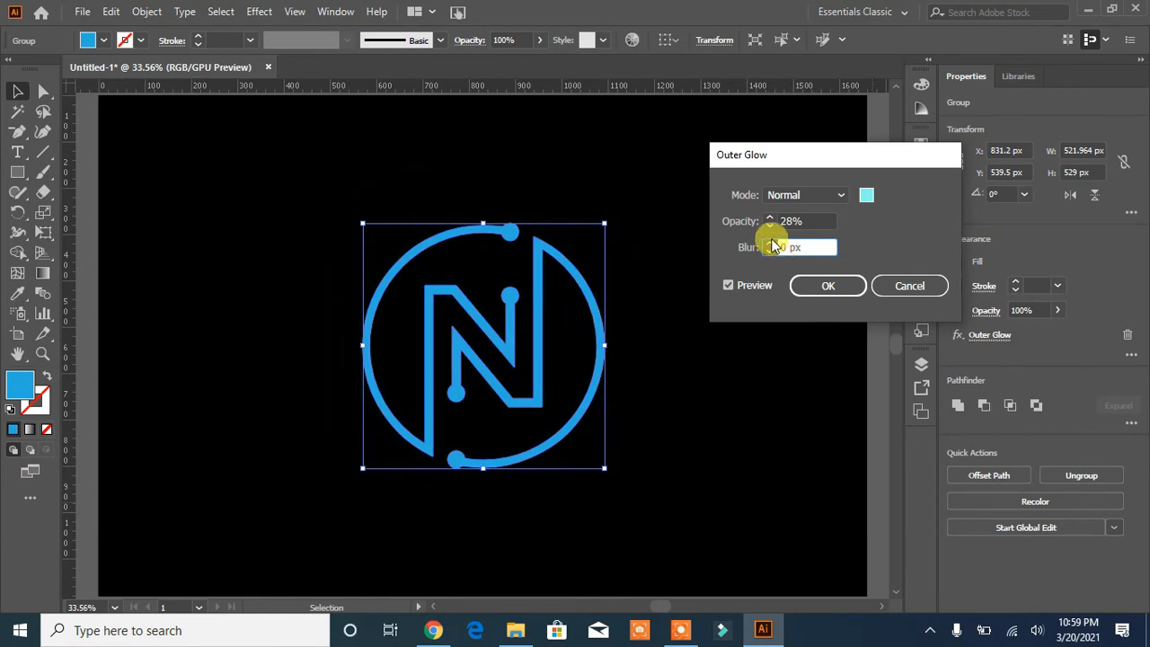
{"action": "left_click", "coordinate": [771, 244]}
{"action": "left_click", "coordinate": [773, 217]}
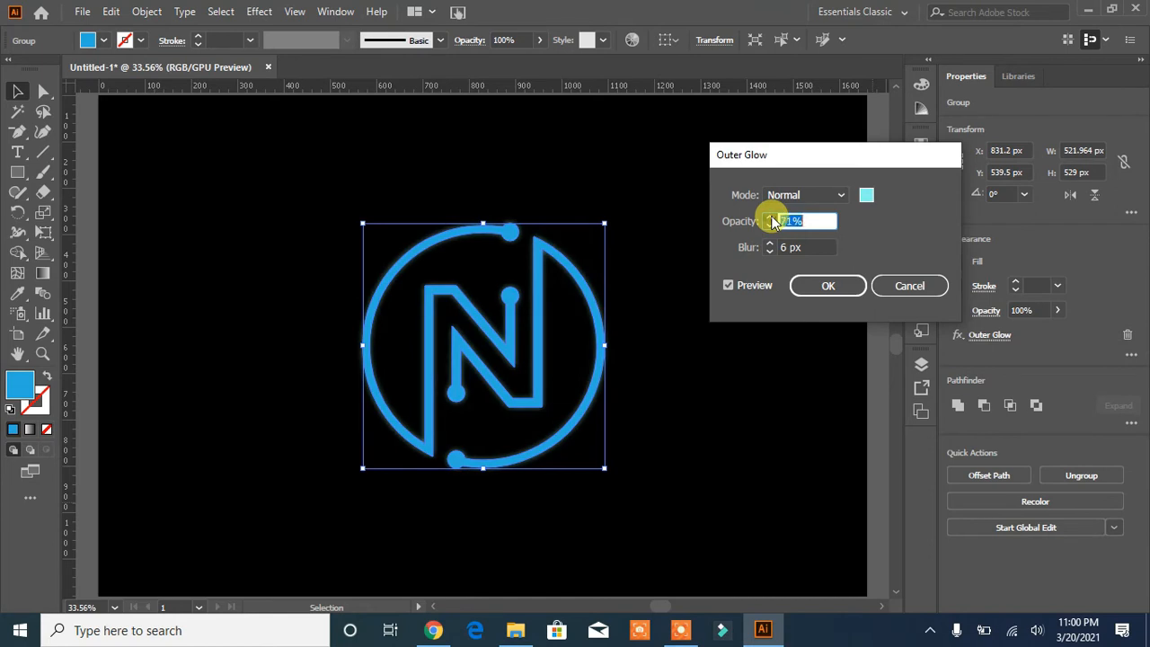
{"action": "left_click", "coordinate": [859, 285]}
Step: Open the Effect Gallery for the black background rectangle and preview the Texturizer, Grain, Craquelure and Patchwork textures
{"action": "left_click", "coordinate": [686, 368]}
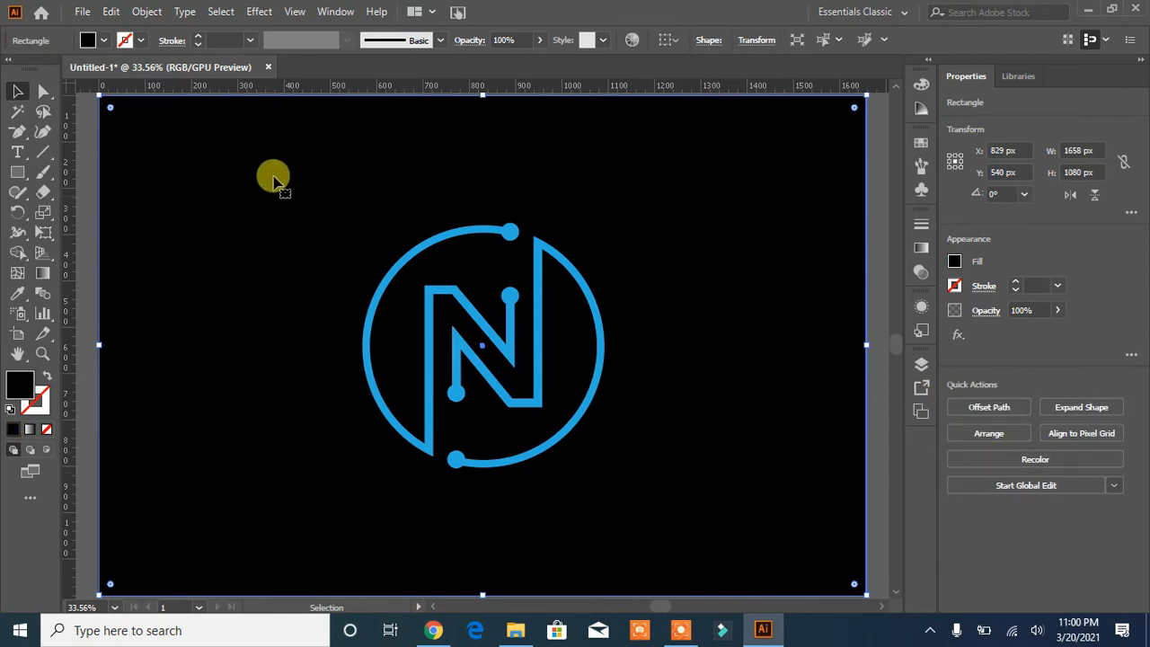
{"action": "left_click", "coordinate": [257, 10]}
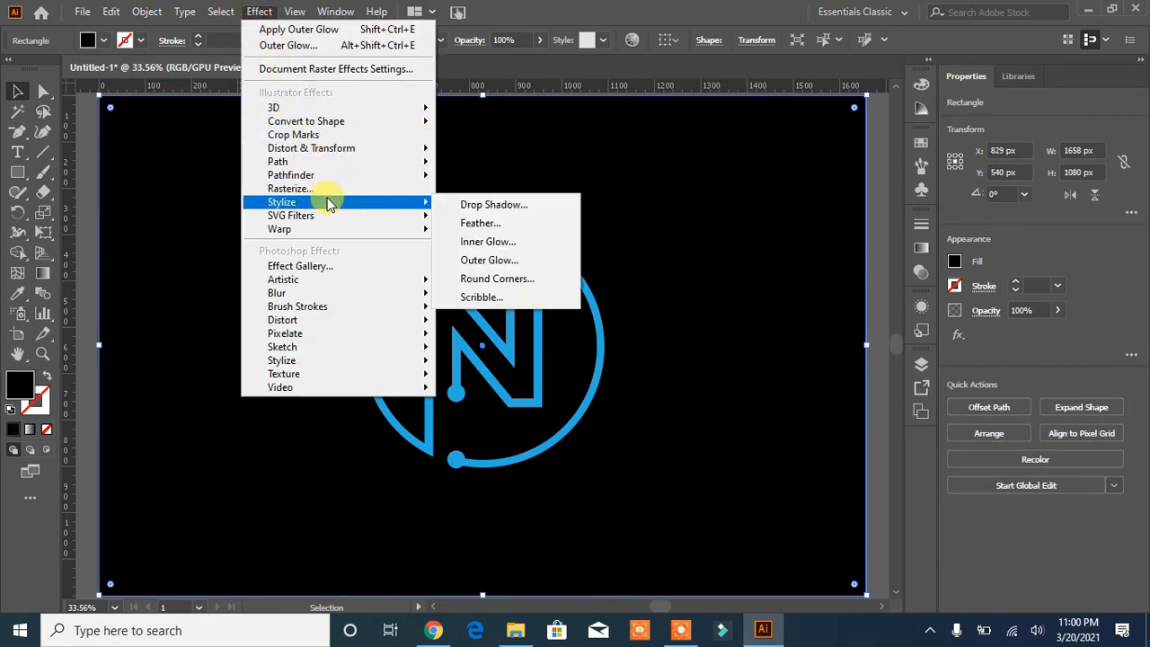
{"action": "left_click", "coordinate": [358, 266]}
{"action": "left_click", "coordinate": [735, 136]}
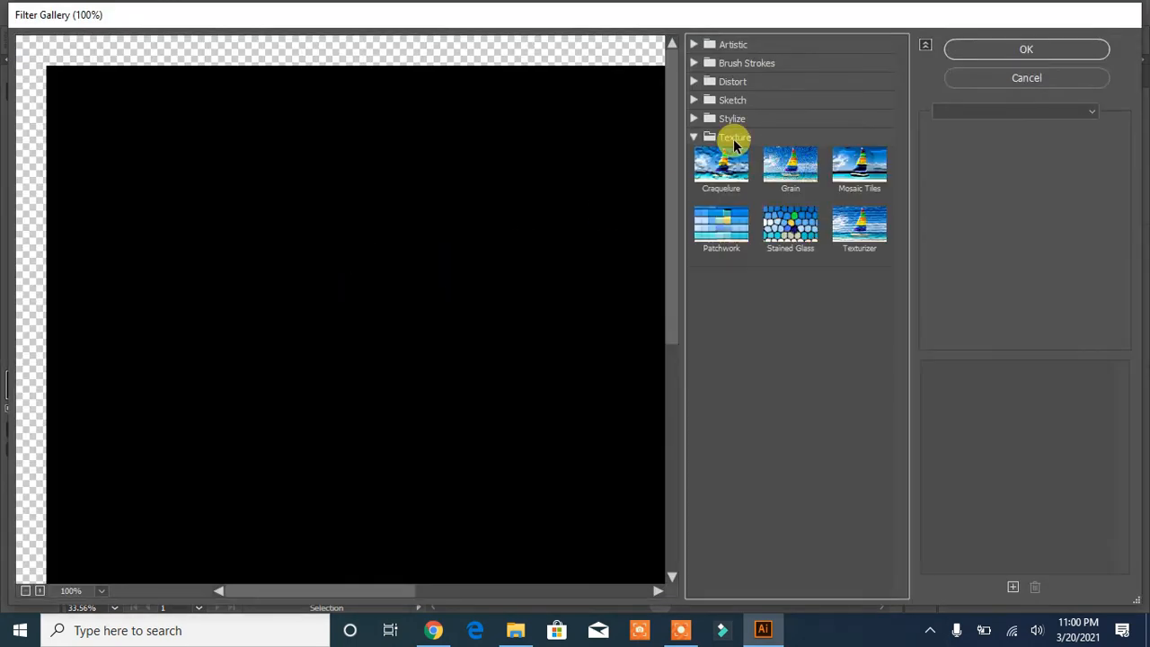
{"action": "left_click", "coordinate": [849, 224]}
{"action": "left_click", "coordinate": [791, 170]}
{"action": "left_click", "coordinate": [730, 171]}
{"action": "left_click", "coordinate": [726, 236]}
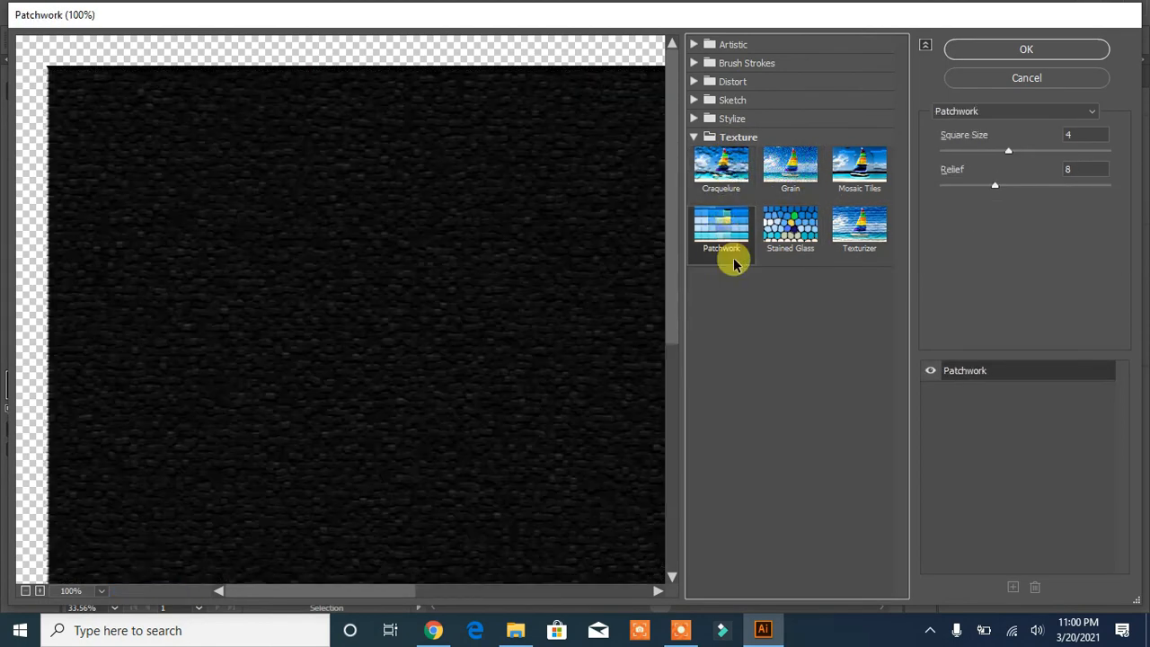
Step: Try the Photocopy and Reticulation filters, then apply Note Paper with image balance 25, graininess 10 and relief 11
{"action": "left_click", "coordinate": [1092, 112]}
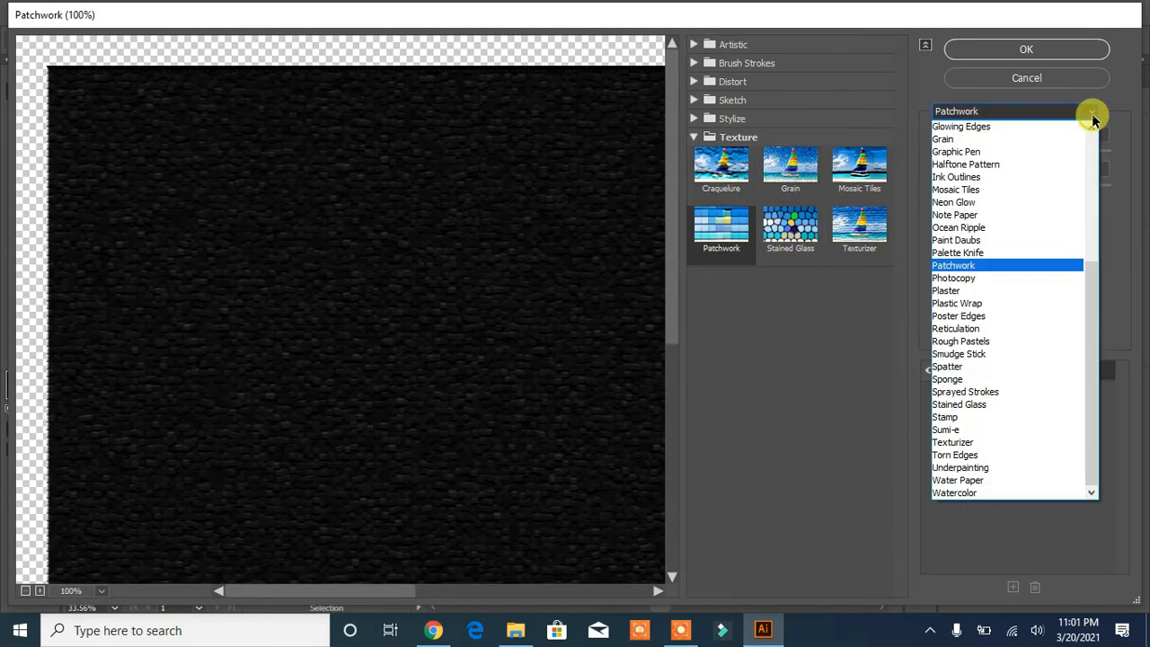
{"action": "left_click", "coordinate": [1028, 277]}
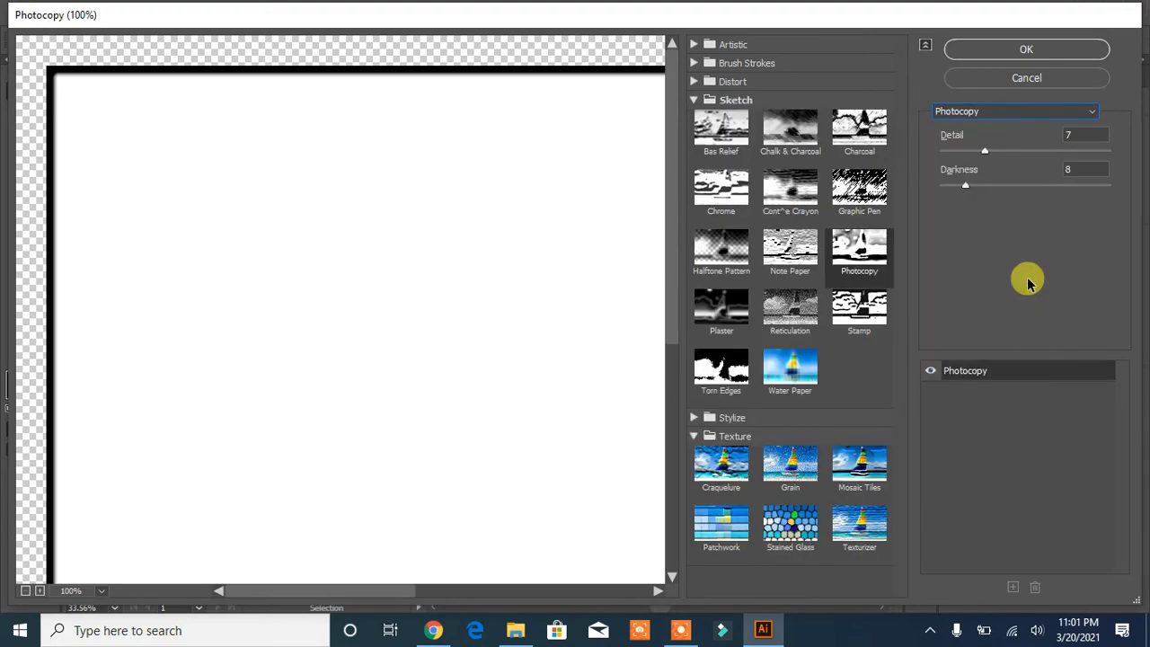
{"action": "left_click", "coordinate": [787, 307]}
{"action": "left_click", "coordinate": [797, 250]}
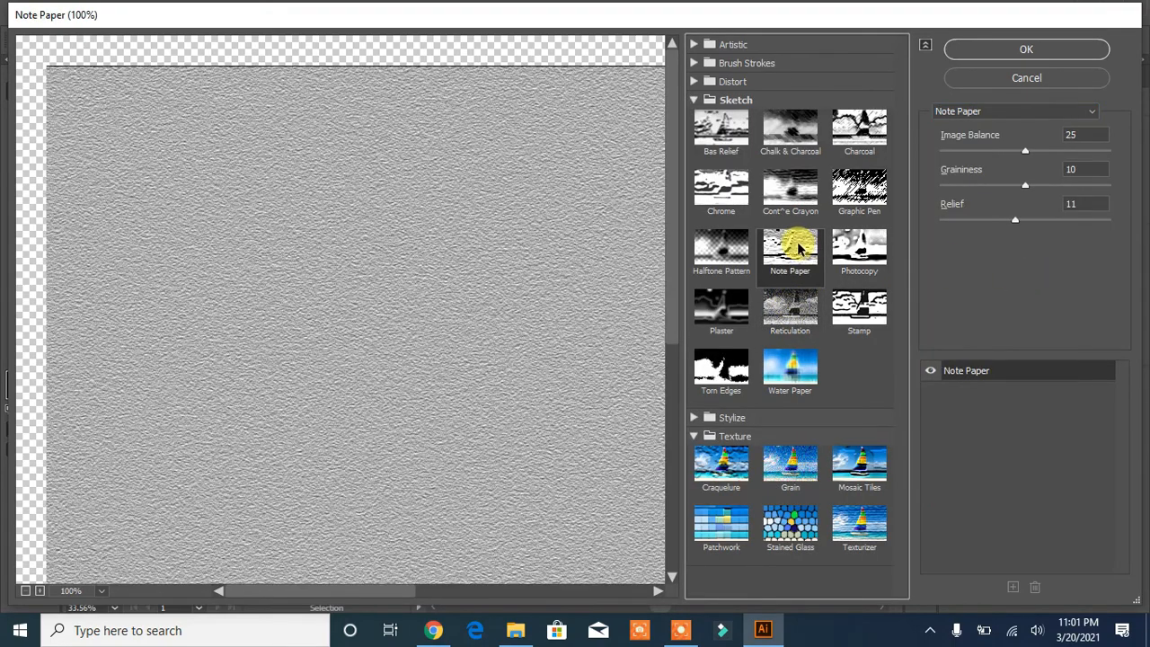
{"action": "left_click", "coordinate": [1018, 377]}
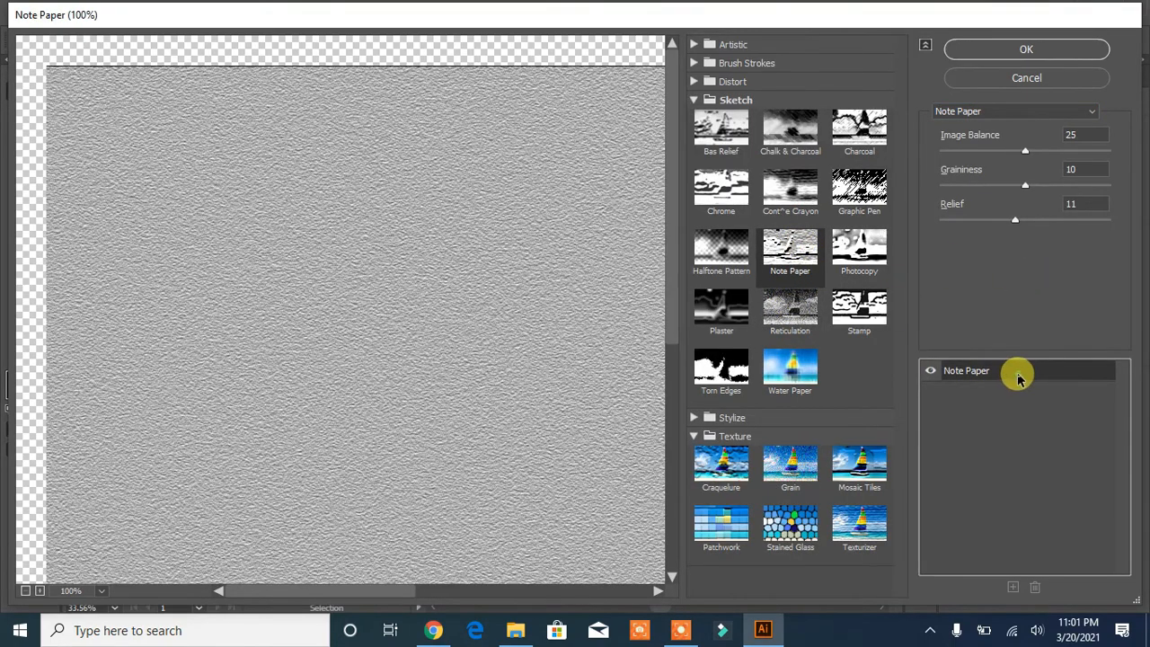
{"action": "left_click", "coordinate": [930, 370]}
{"action": "left_click", "coordinate": [930, 370]}
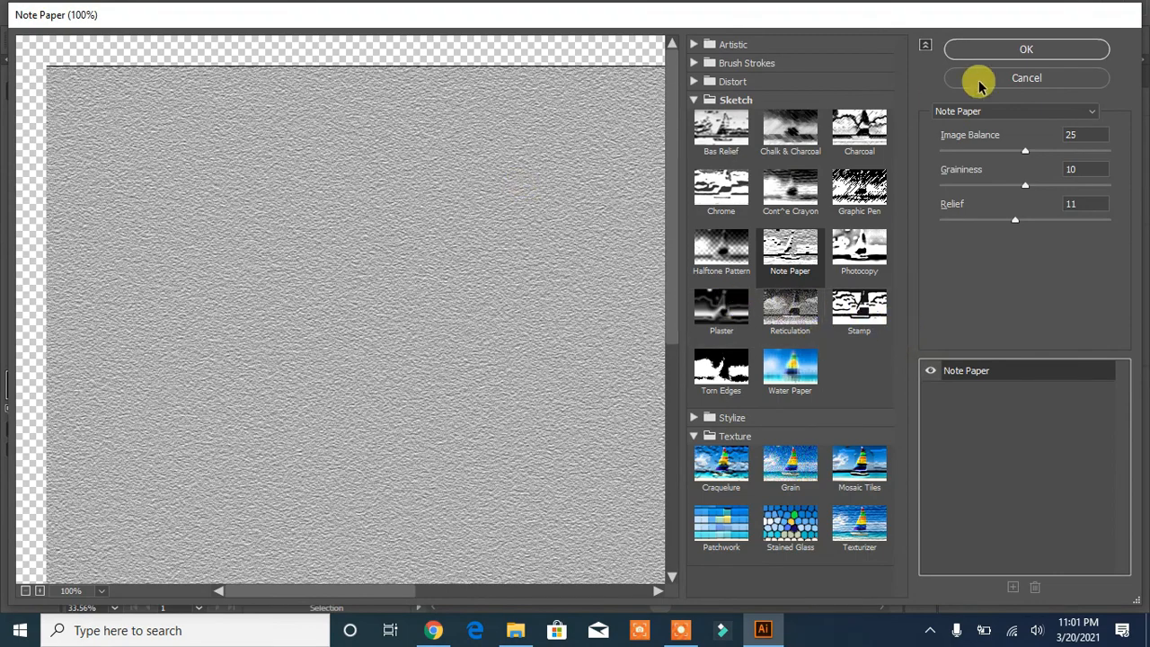
{"action": "left_click", "coordinate": [1016, 50]}
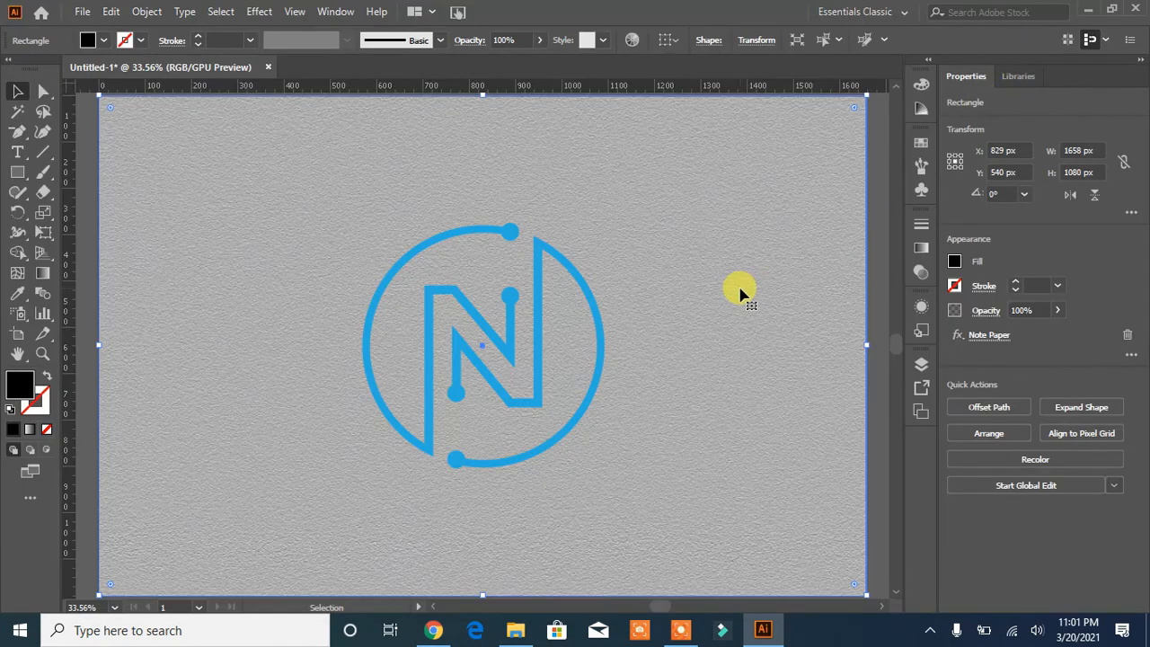
Step: Lock the textured background rectangle and draw a new rectangle of about 1658 × 1074 px over the artboard
{"action": "left_click", "coordinate": [17, 171]}
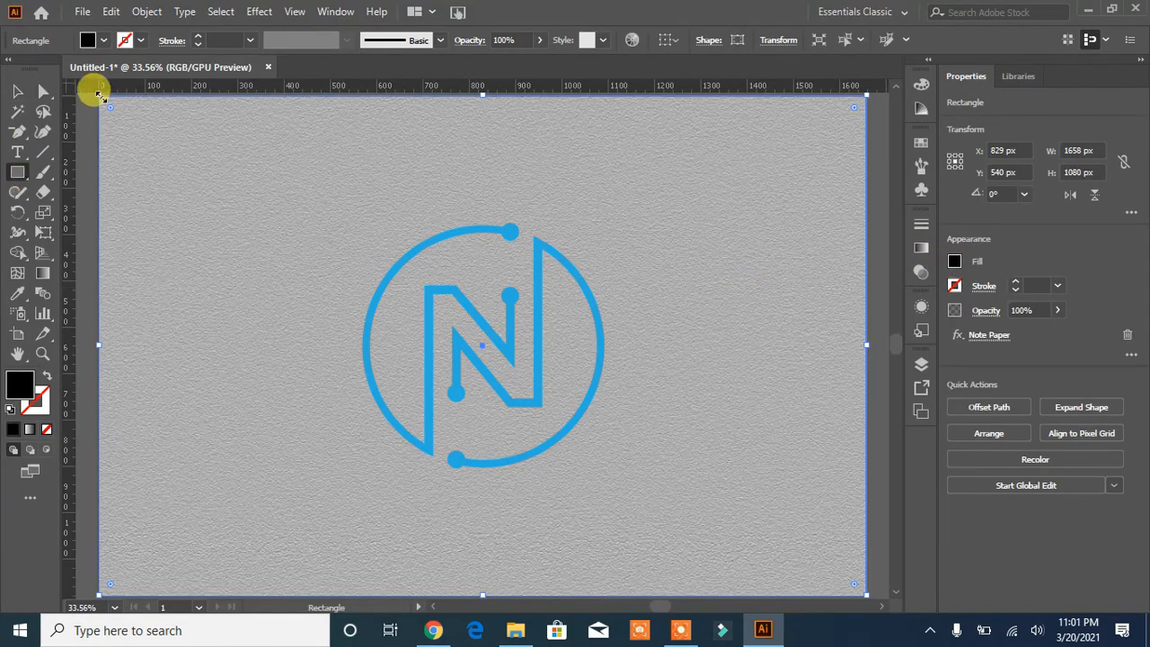
{"action": "left_click", "coordinate": [921, 364]}
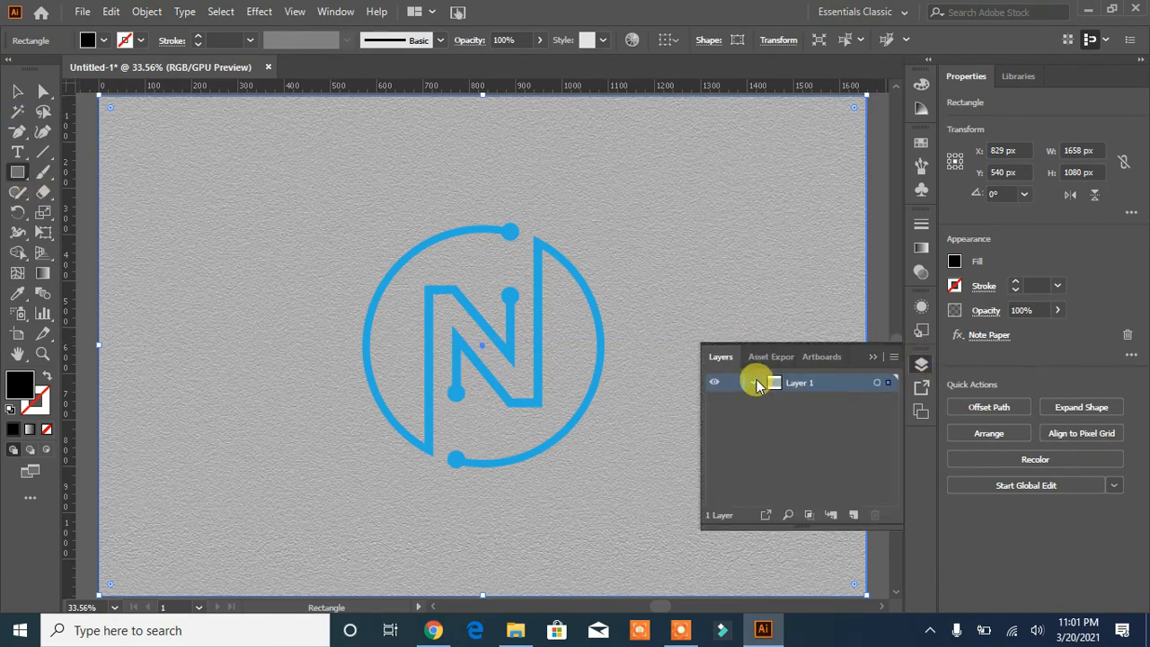
{"action": "left_click", "coordinate": [732, 418]}
{"action": "mouse_move", "coordinate": [101, 97]}
{"action": "left_mouse_down"}
{"action": "mouse_move", "coordinate": [210, 278]}
{"action": "mouse_move", "coordinate": [812, 586]}
{"action": "mouse_move", "coordinate": [864, 594]}
{"action": "left_mouse_up"}
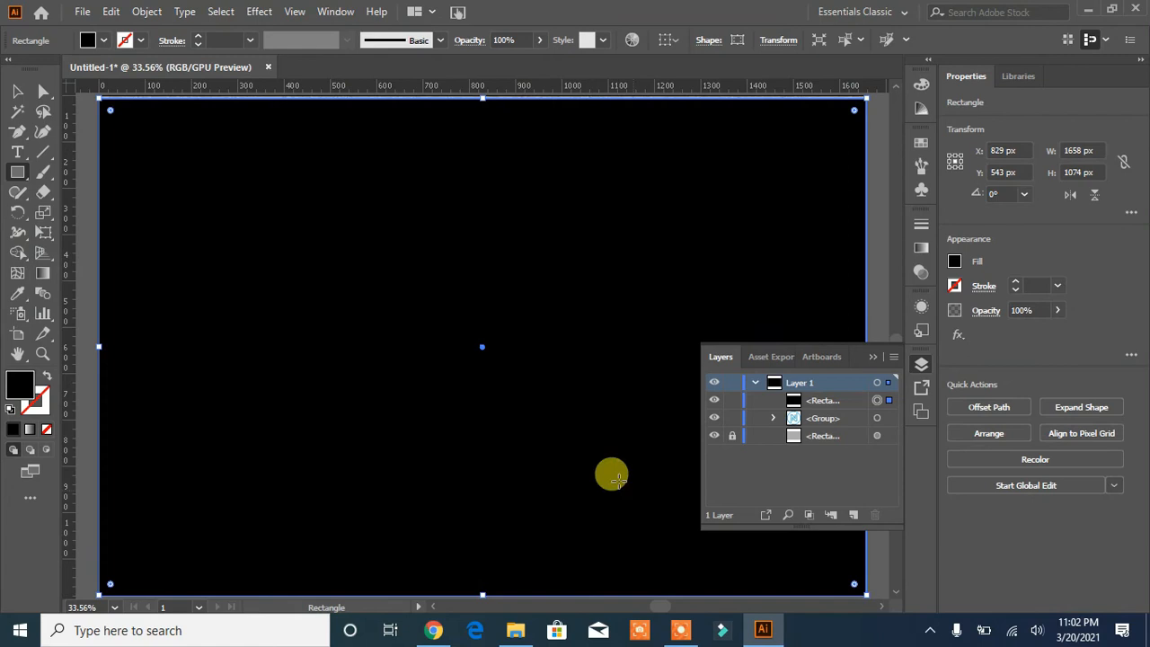
Step: Set the blending mode of the new rectangle's fill to Multiply
{"action": "left_click", "coordinate": [921, 305]}
{"action": "left_click", "coordinate": [805, 377]}
{"action": "left_click", "coordinate": [745, 390]}
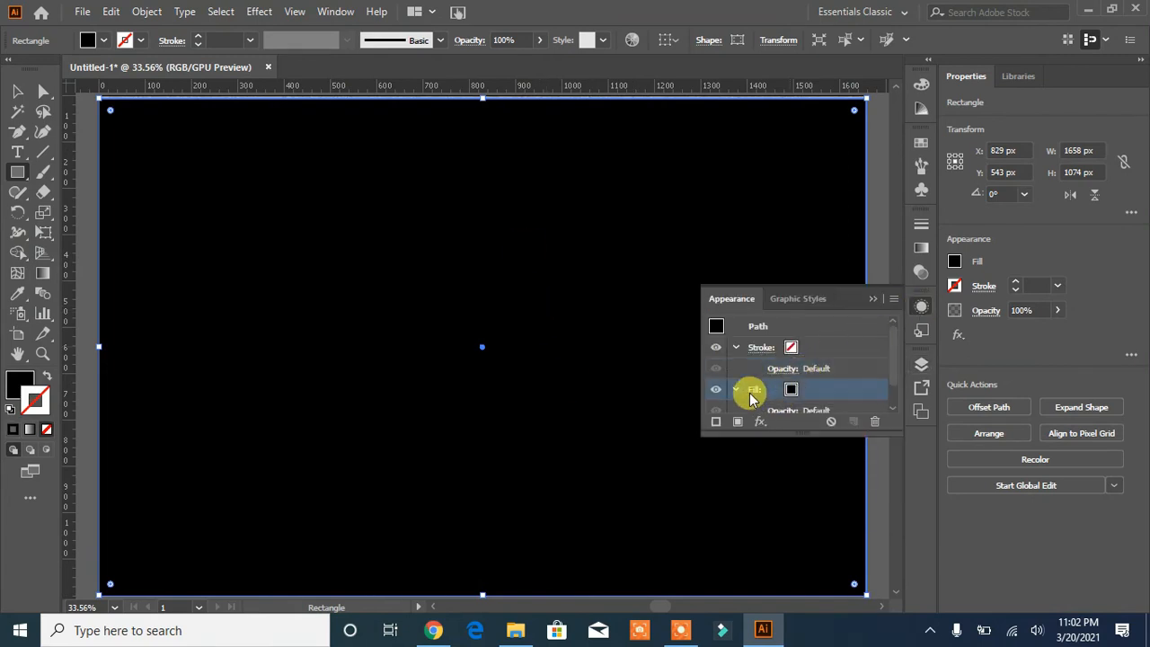
{"action": "left_click", "coordinate": [799, 390]}
{"action": "left_click", "coordinate": [745, 390]}
{"action": "left_click_drag", "start_coordinate": [890, 373], "coordinate": [890, 404]}
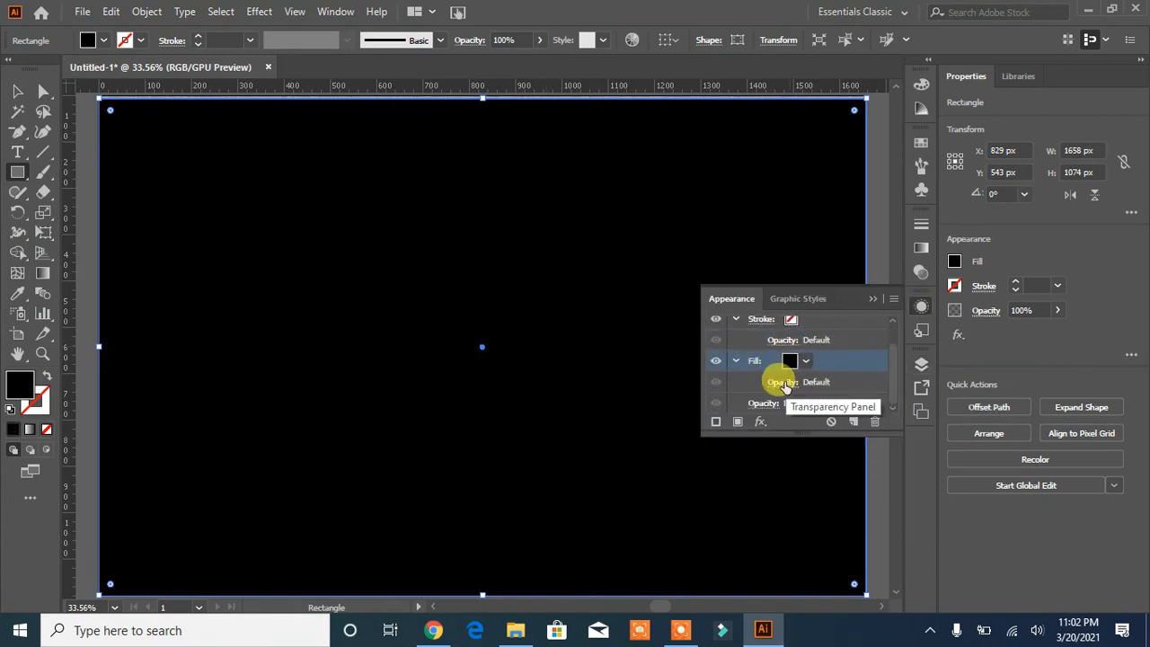
{"action": "left_click", "coordinate": [783, 382]}
{"action": "left_click", "coordinate": [674, 414]}
{"action": "left_click", "coordinate": [649, 137]}
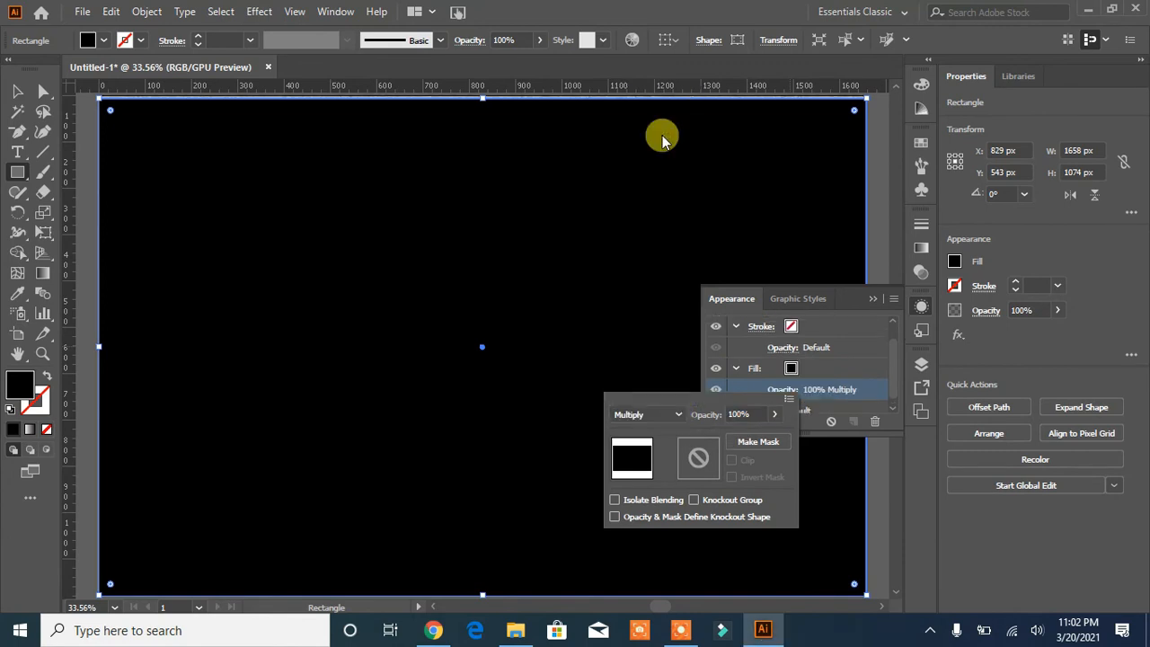
{"action": "left_click", "coordinate": [547, 293]}
Step: Change the new rectangle's fill to a dark grey swatch
{"action": "left_click", "coordinate": [795, 370]}
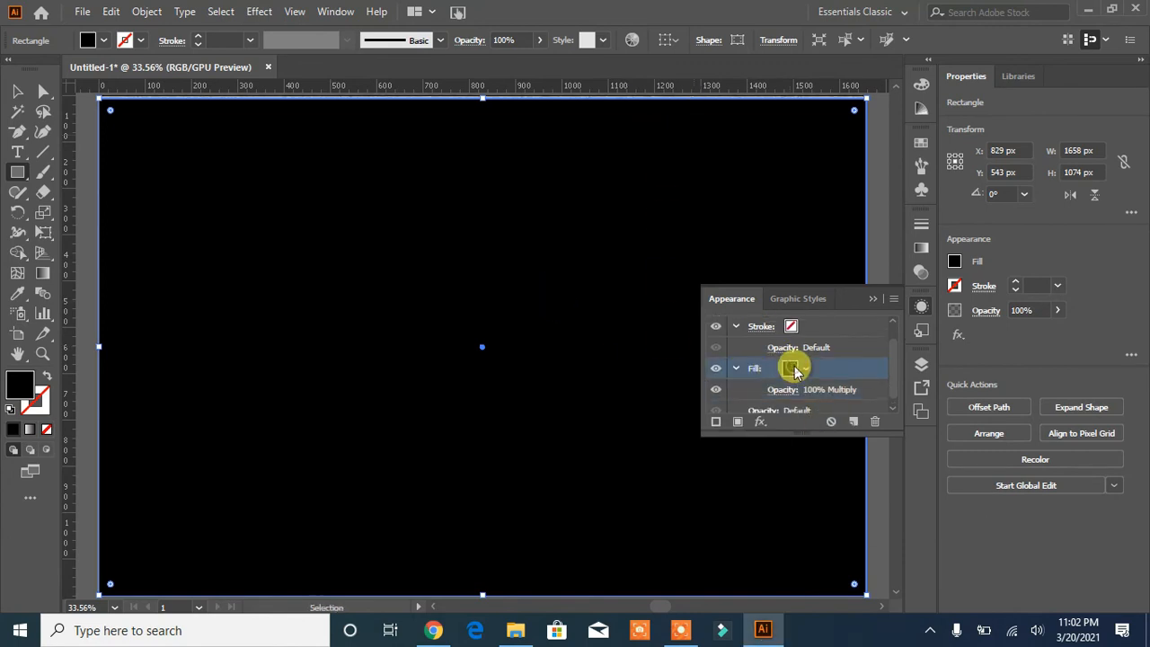
{"action": "left_click", "coordinate": [791, 369]}
{"action": "left_click", "coordinate": [791, 369]}
{"action": "left_click", "coordinate": [791, 368]}
{"action": "left_click", "coordinate": [661, 446]}
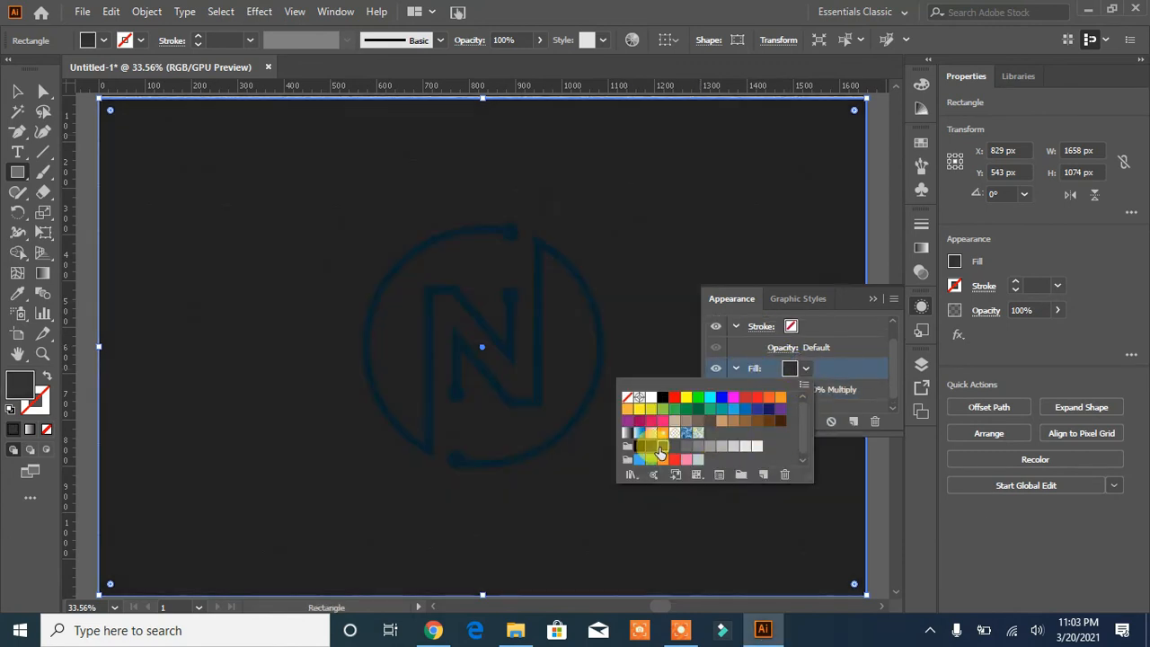
{"action": "left_click", "coordinate": [806, 368]}
{"action": "left_click", "coordinate": [872, 299]}
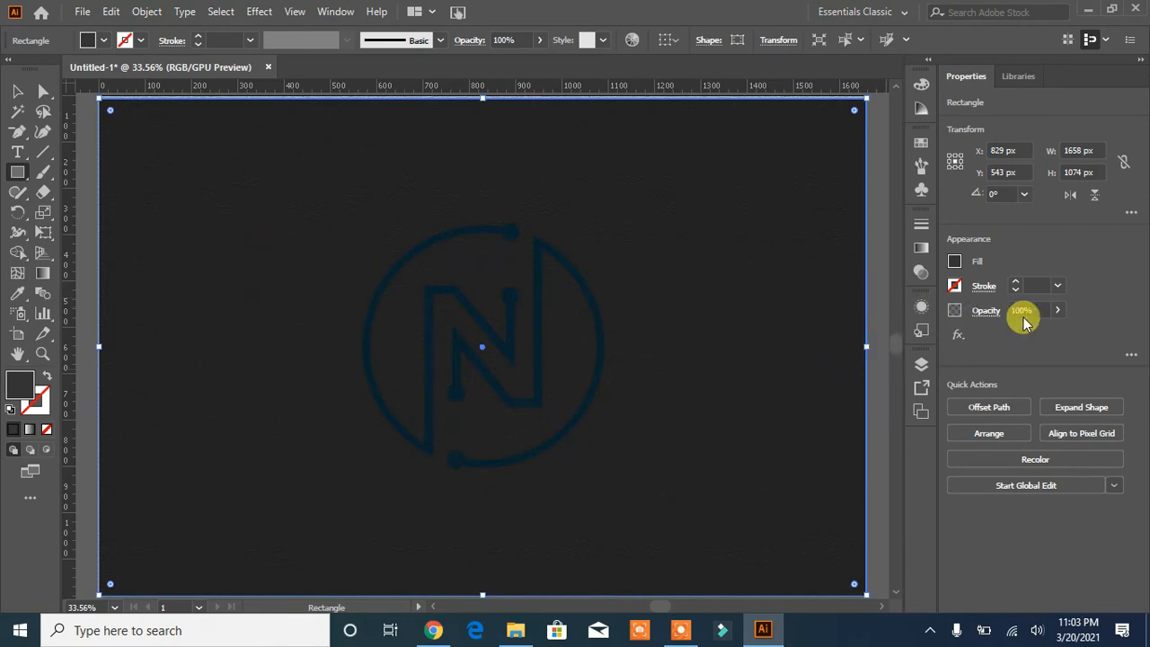
Step: Set the opacity of the dark grey rectangle's Multiply fill to 91%
{"action": "left_click", "coordinate": [922, 307]}
{"action": "left_click", "coordinate": [835, 389]}
{"action": "left_click", "coordinate": [639, 302]}
{"action": "left_click", "coordinate": [611, 342]}
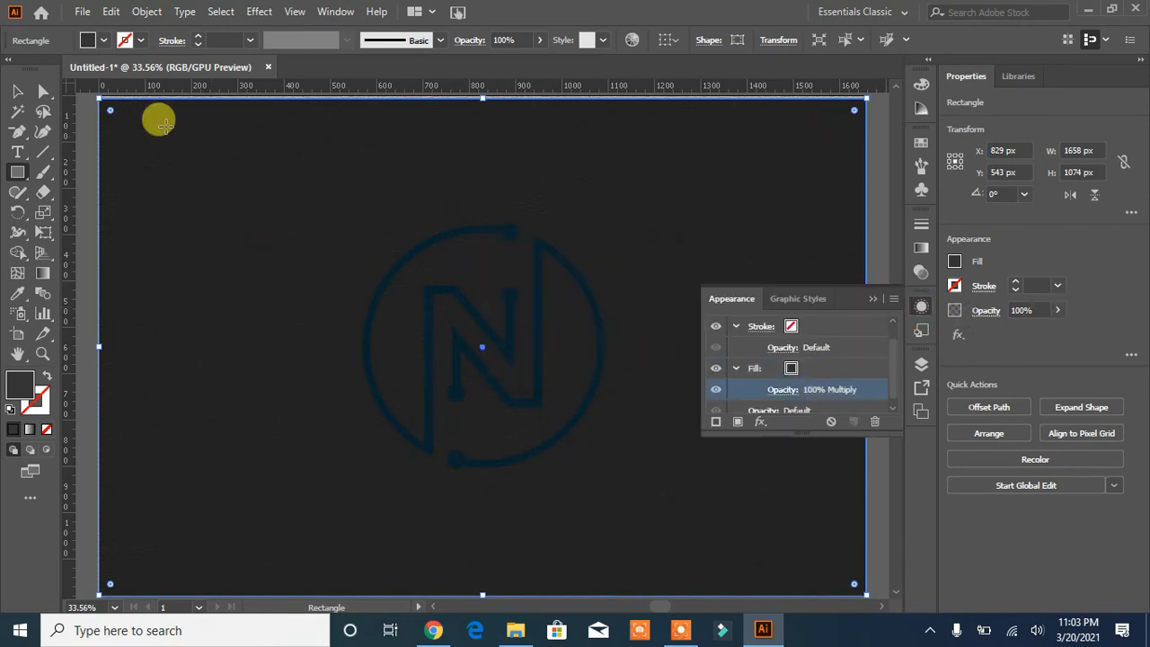
{"action": "key", "text": "v"}
{"action": "left_click", "coordinate": [1058, 310]}
{"action": "mouse_move", "coordinate": [1063, 334]}
{"action": "left_mouse_down"}
{"action": "mouse_move", "coordinate": [1015, 335]}
{"action": "mouse_move", "coordinate": [1042, 335]}
{"action": "left_mouse_up"}
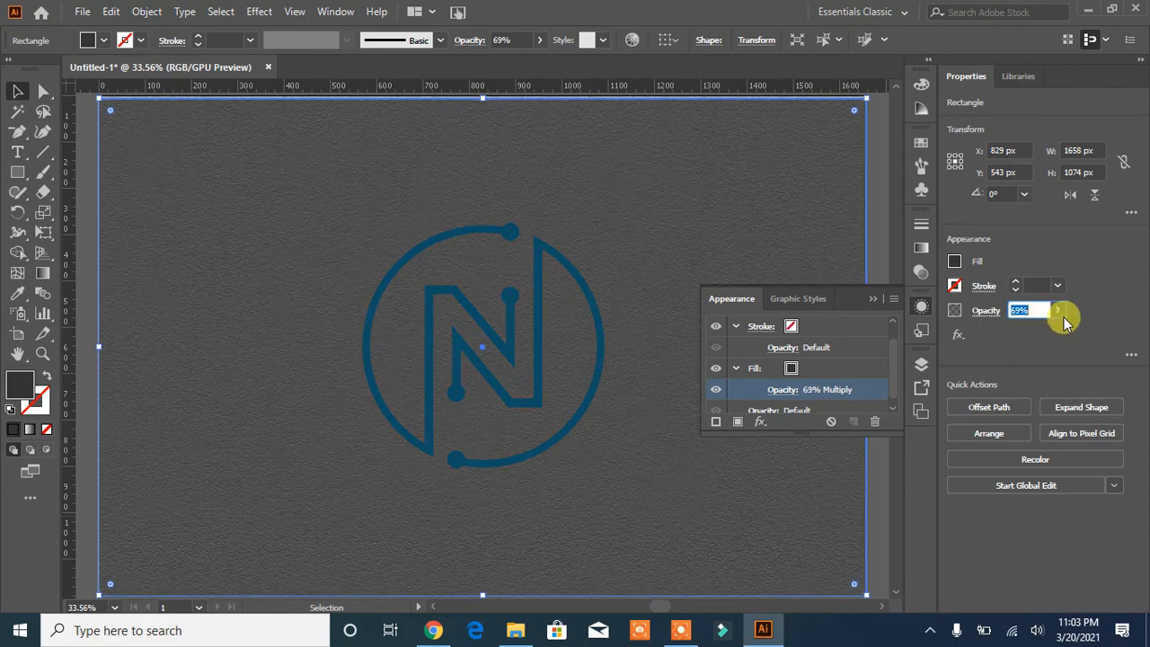
{"action": "type", "text": "91"}
{"action": "key", "text": "Return"}
{"action": "left_click", "coordinate": [873, 299]}
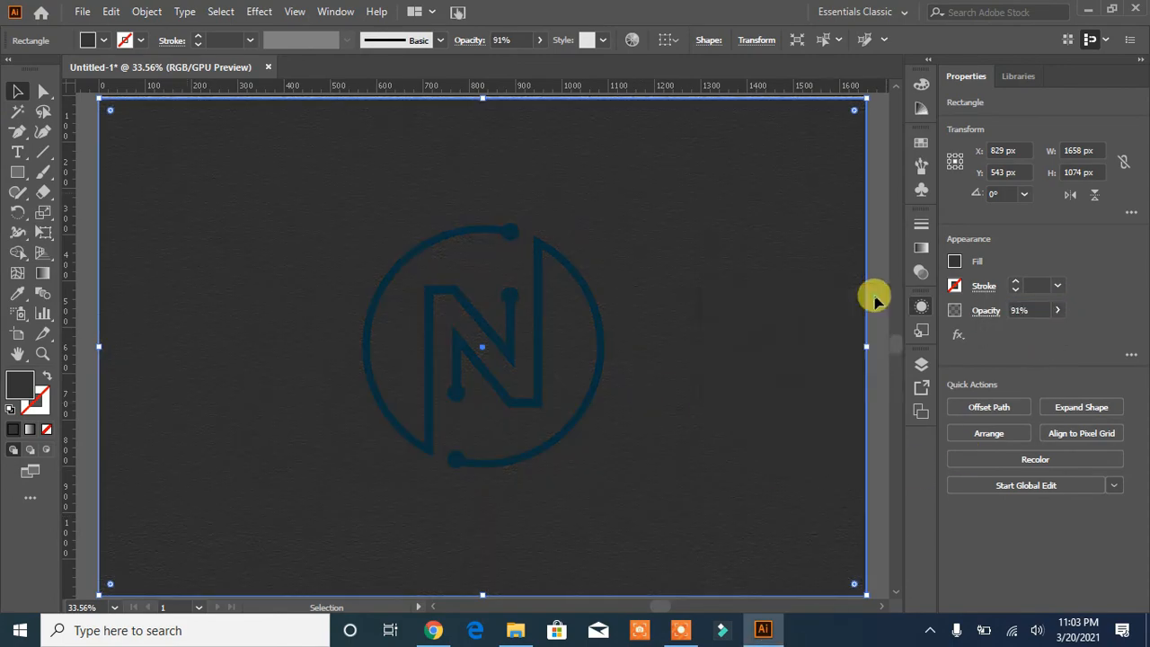
Step: Move the logo group above the dark grey rectangle in the stacking order and lower the rectangle's opacity to 65%
{"action": "left_click", "coordinate": [922, 365]}
{"action": "left_click_drag", "start_coordinate": [823, 415], "coordinate": [797, 391]}
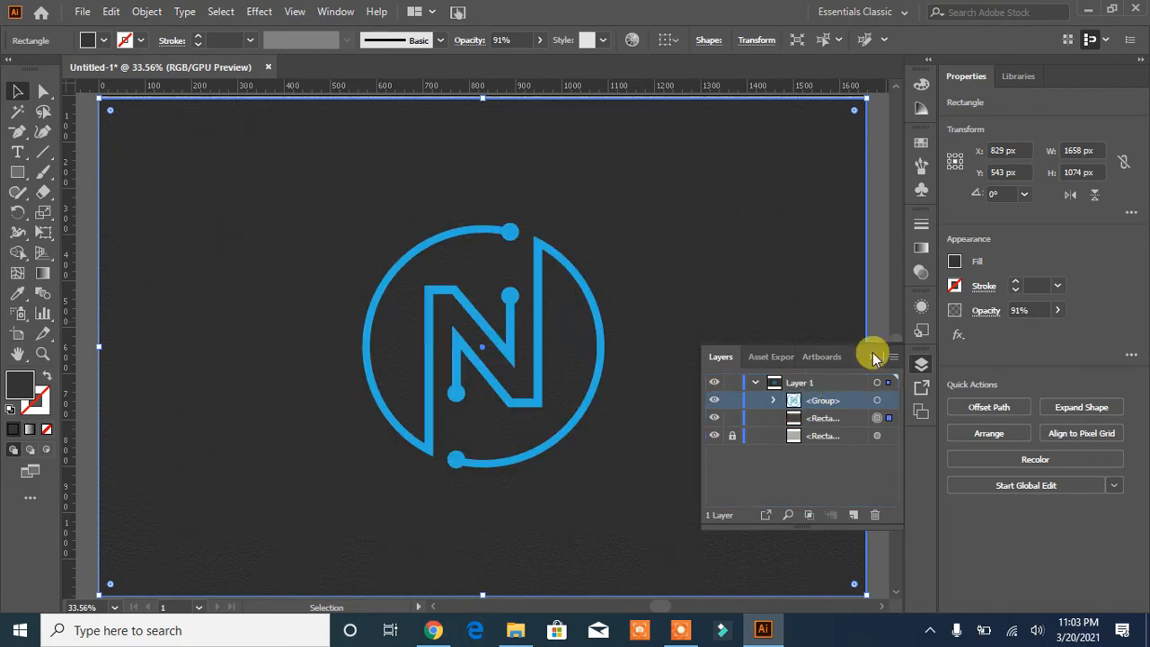
{"action": "left_click", "coordinate": [822, 419]}
{"action": "left_click", "coordinate": [1058, 310]}
{"action": "left_click_drag", "start_coordinate": [1058, 334], "coordinate": [1036, 335]}
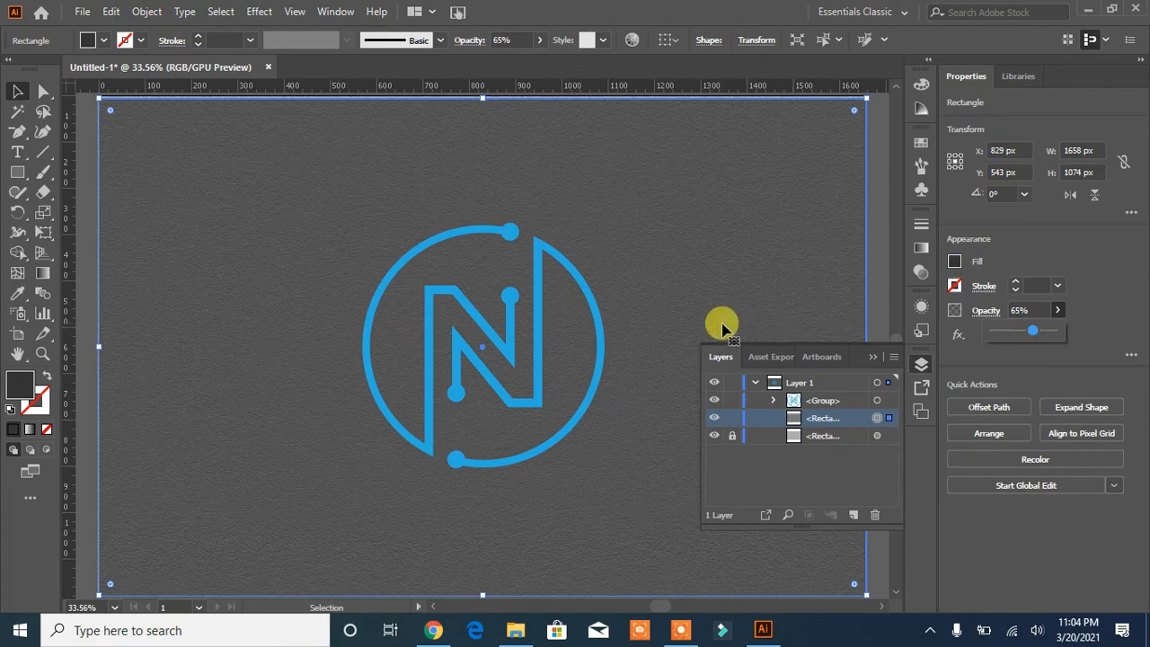
{"action": "left_click", "coordinate": [873, 357]}
Step: Select the whole logo group and start a Drop Shadow effect on it with preview on
{"action": "left_click", "coordinate": [43, 90]}
{"action": "left_click", "coordinate": [87, 225]}
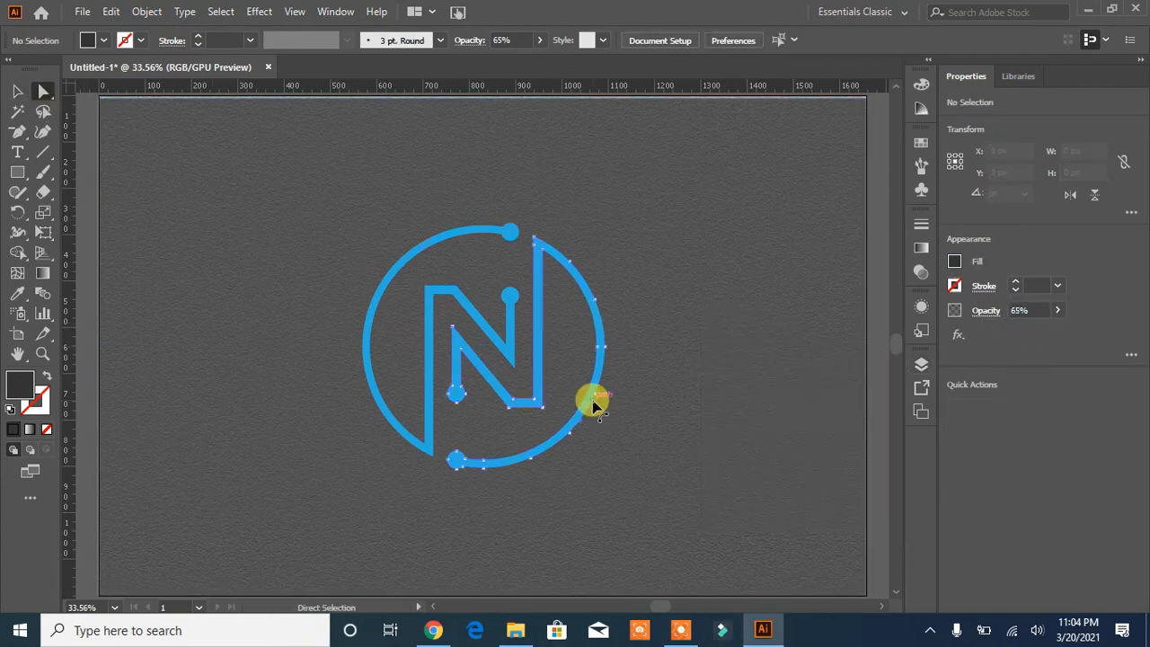
{"action": "left_click", "coordinate": [592, 402]}
{"action": "left_click", "coordinate": [19, 91]}
{"action": "left_click", "coordinate": [360, 314]}
{"action": "left_click", "coordinate": [371, 318]}
{"action": "left_click", "coordinate": [262, 11]}
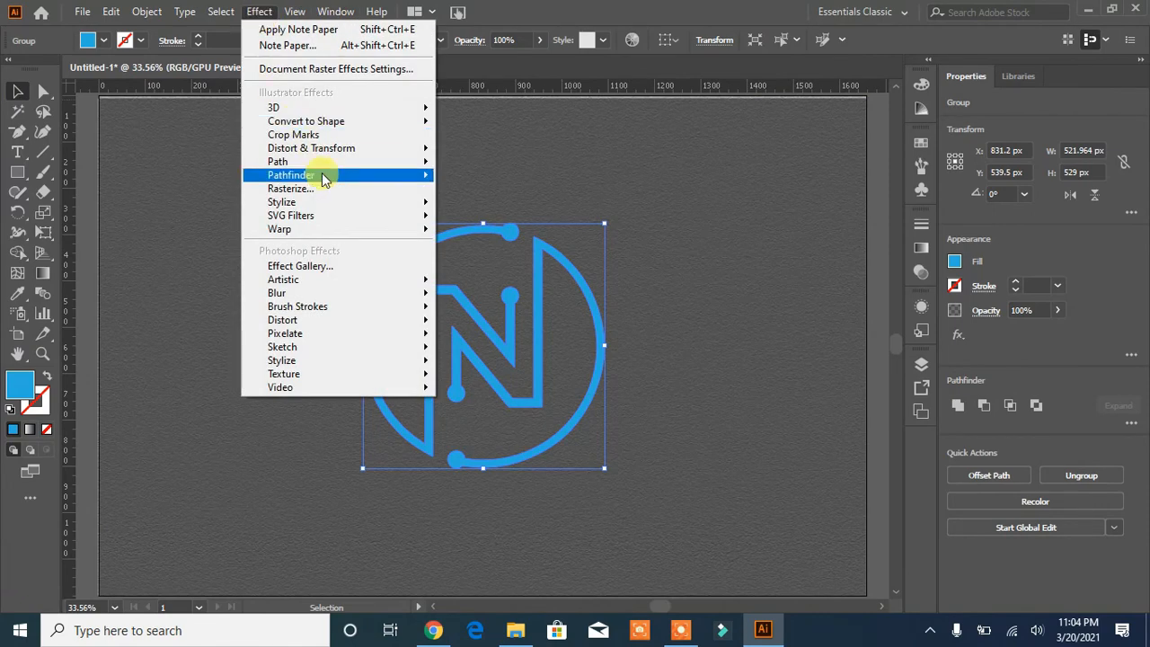
{"action": "mouse_move", "coordinate": [333, 200]}
{"action": "left_click", "coordinate": [472, 201]}
{"action": "left_click", "coordinate": [782, 380]}
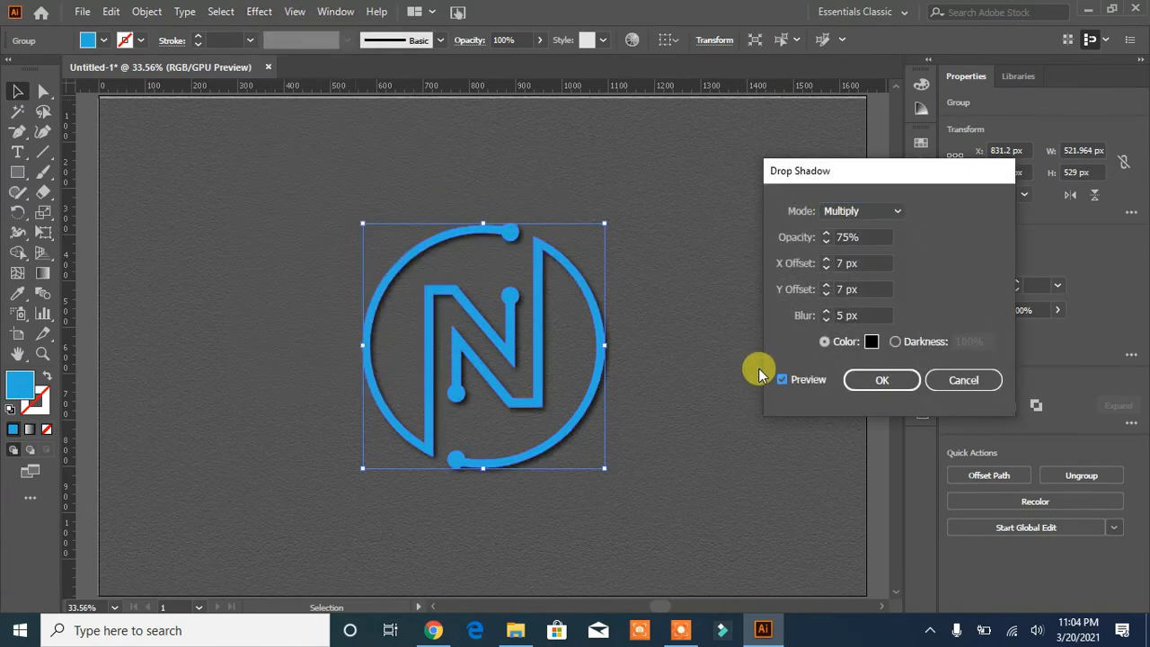
Step: Set the drop shadow's X offset to 4 px, Y offset to 2 px and blur to 0 px, and apply it
{"action": "left_click", "coordinate": [828, 294]}
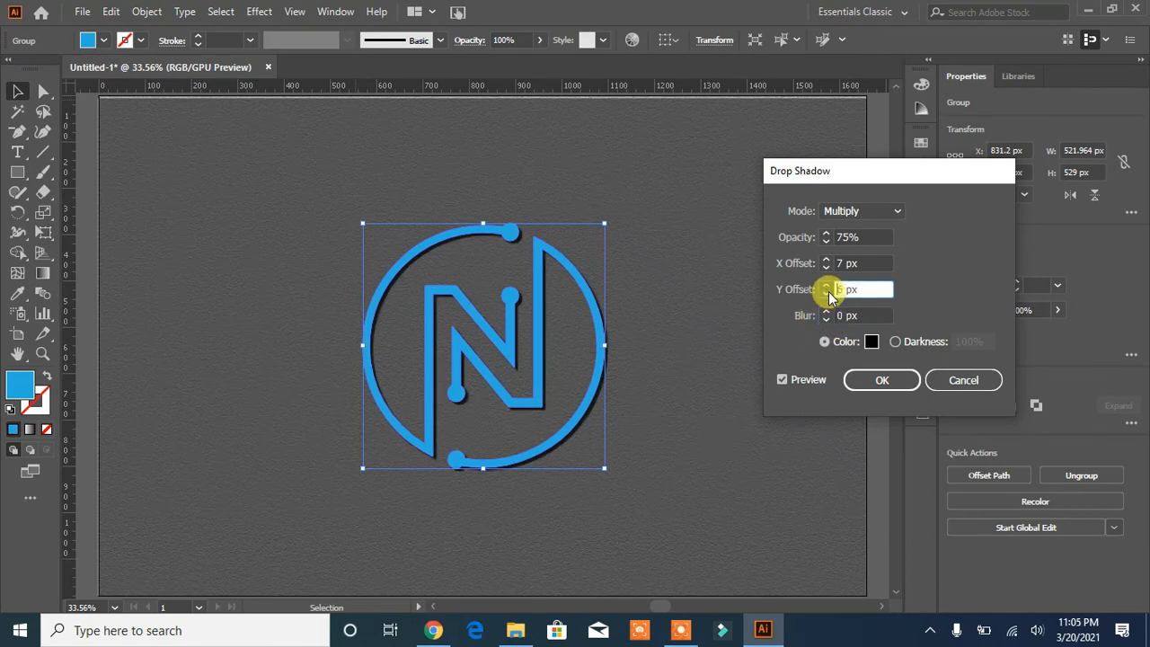
{"action": "left_click", "coordinate": [828, 294]}
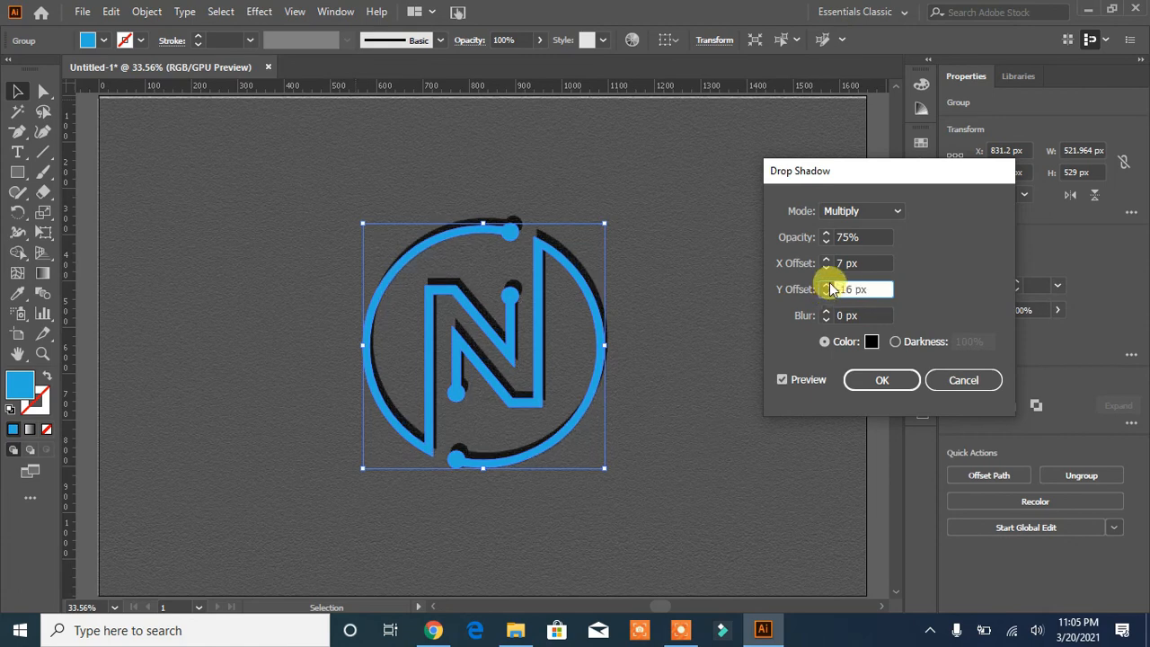
{"action": "left_click", "coordinate": [827, 285]}
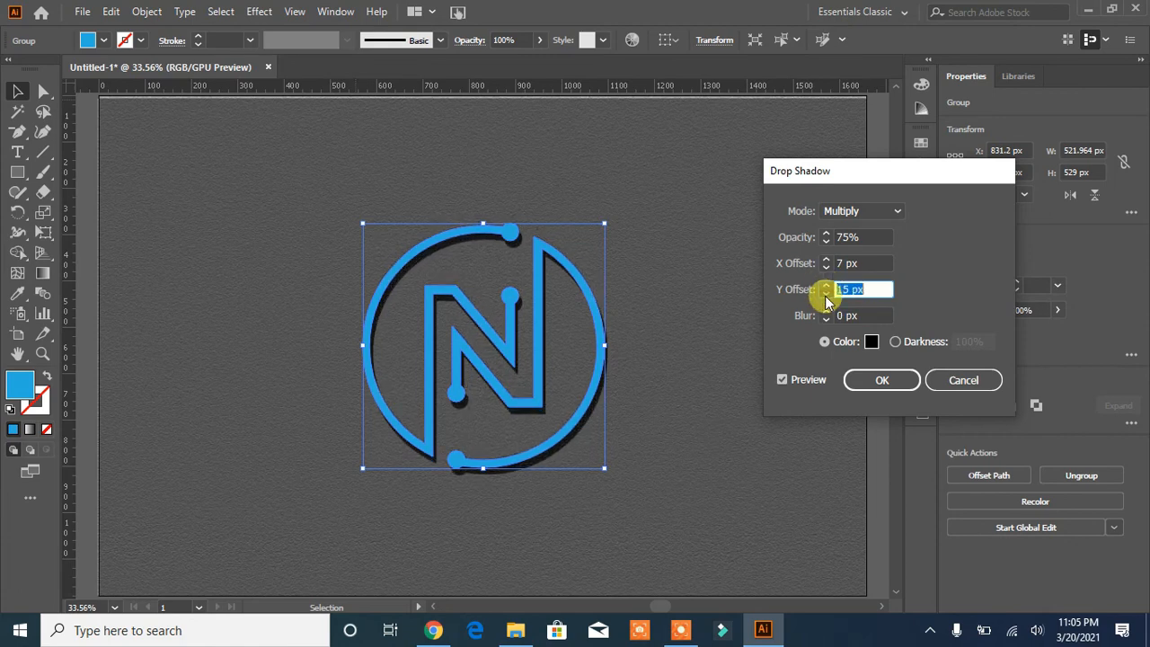
{"action": "left_click", "coordinate": [828, 294]}
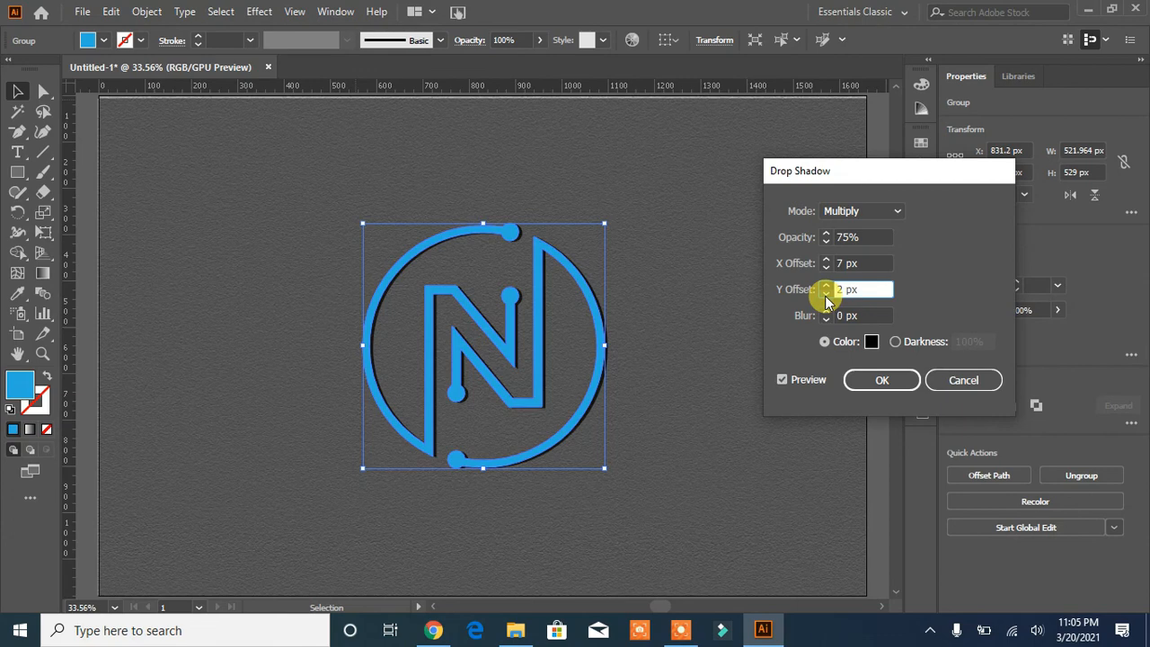
{"action": "left_click", "coordinate": [827, 268]}
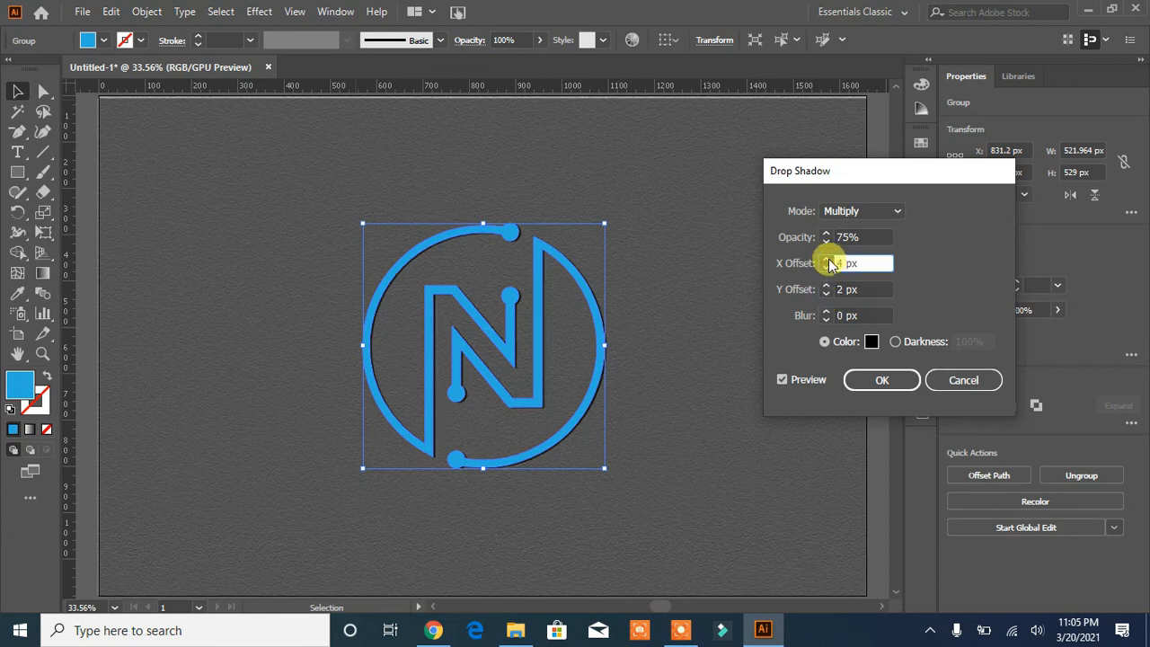
{"action": "key", "text": "Return"}
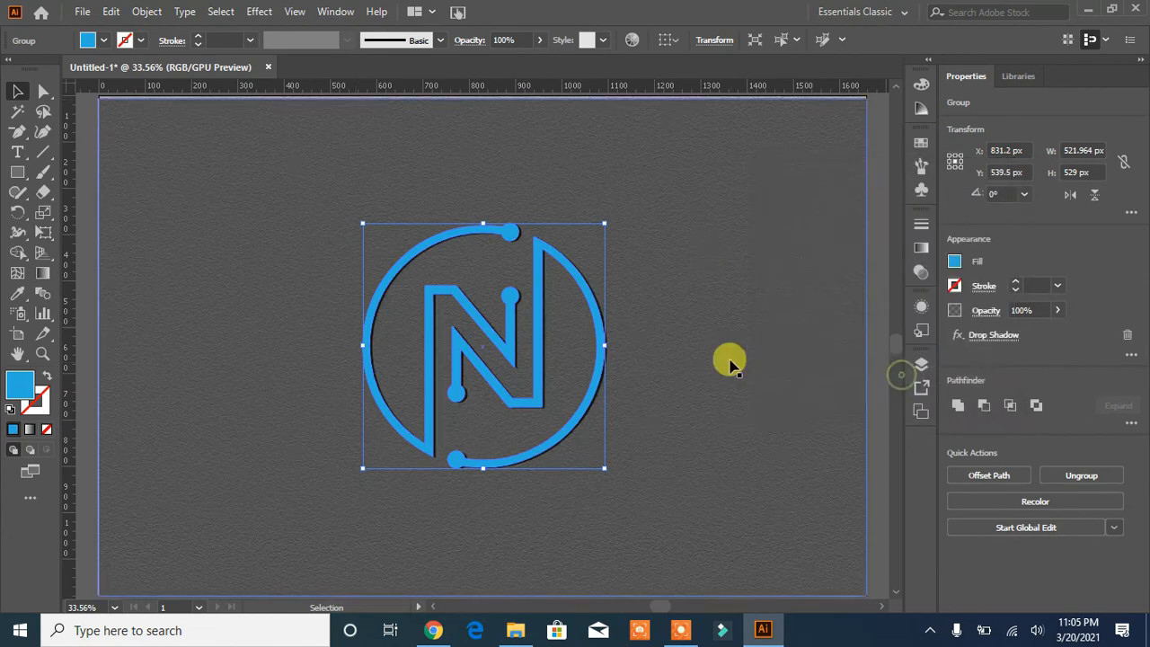
Step: Lock the dark grey rectangle that lies directly beneath the logo group
{"action": "left_click", "coordinate": [731, 363]}
{"action": "left_click", "coordinate": [922, 364]}
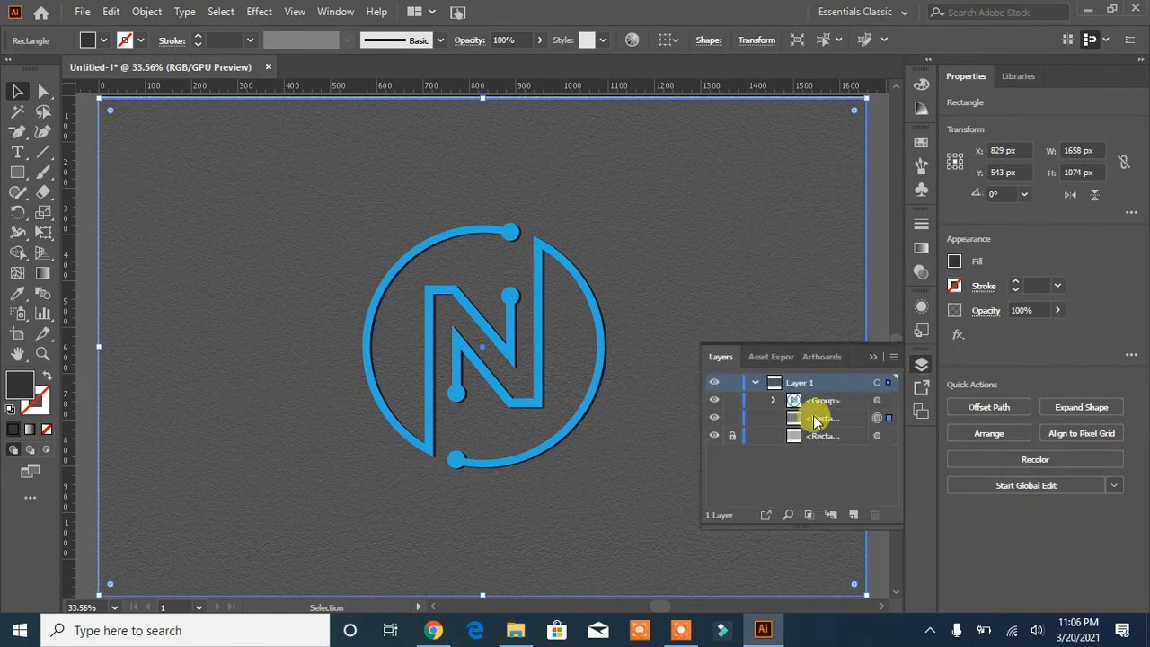
{"action": "left_click", "coordinate": [729, 413]}
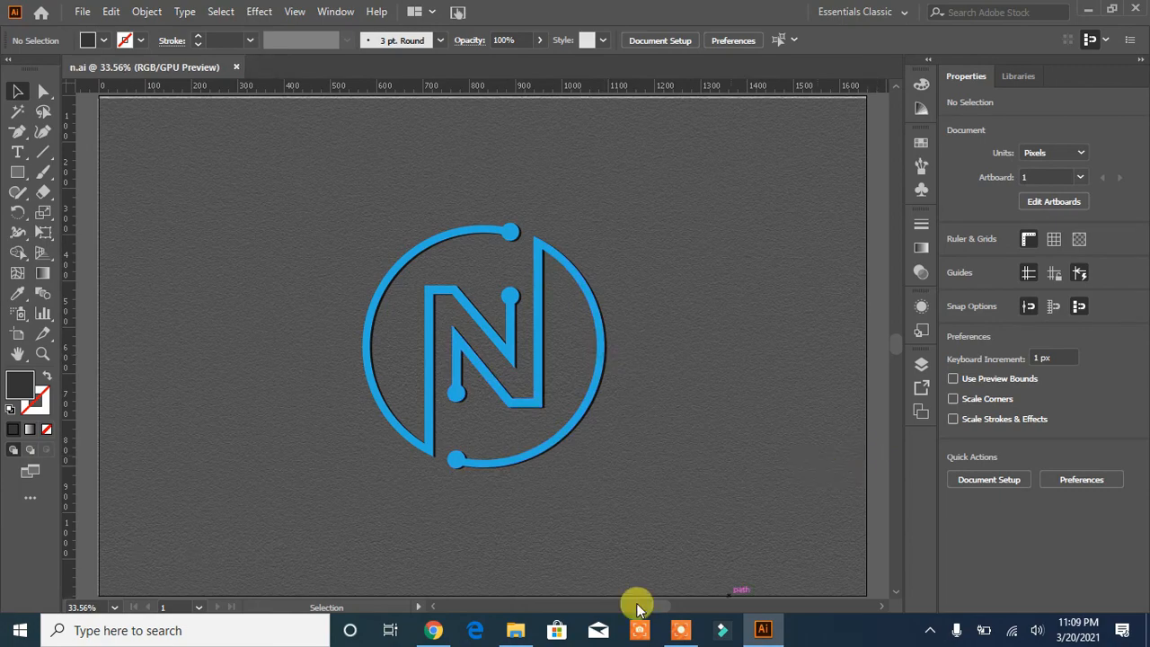
{"action": "key", "text": "ctrl+plus"}
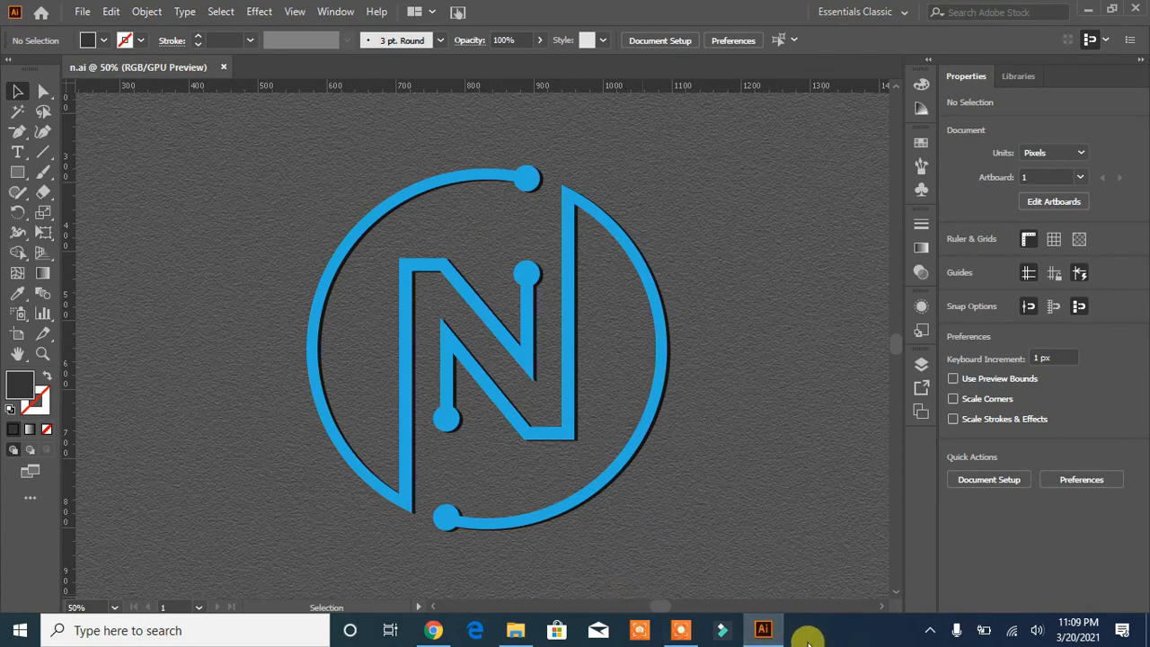
{"action": "mouse_move", "coordinate": [762, 636]}
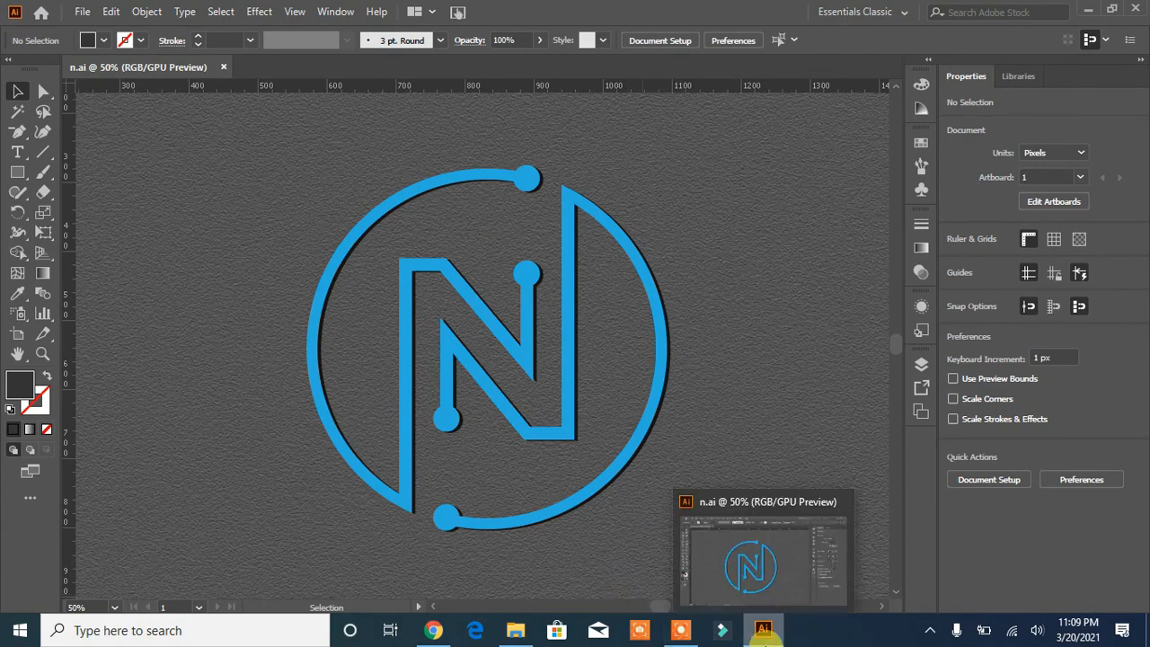